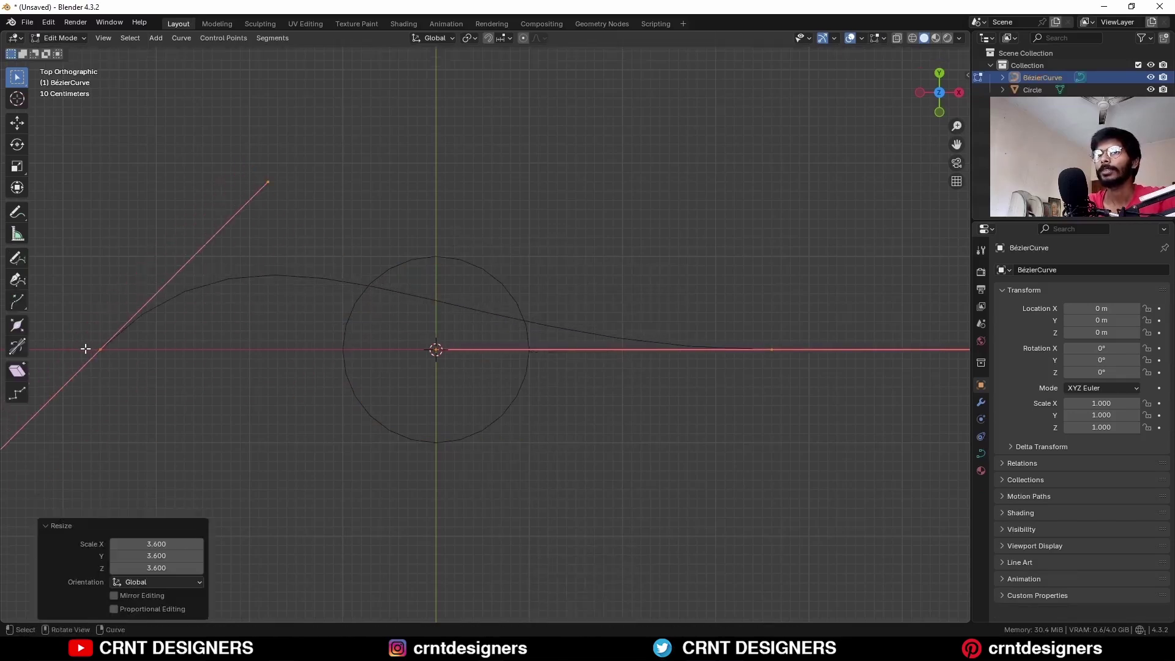
Flatten the Bézier curve onto the X axis by scaling all its points to 0 along Y.
{"action": "middle_click_drag", "start_coordinate": [158, 340], "coordinate": [500, 331], "text": "shift"}
{"action": "key", "text": "s"}
{"action": "key", "text": "y"}
{"action": "key", "text": "0"}
{"action": "left_click", "coordinate": [500, 331]}
Move the curve's starting control point onto the topmost point of the circle.
{"action": "scroll", "coordinate": [514, 340], "scroll_direction": "down", "scroll_amount": 4}
{"action": "middle_click_drag", "start_coordinate": [516, 344], "coordinate": [406, 377], "text": "shift"}
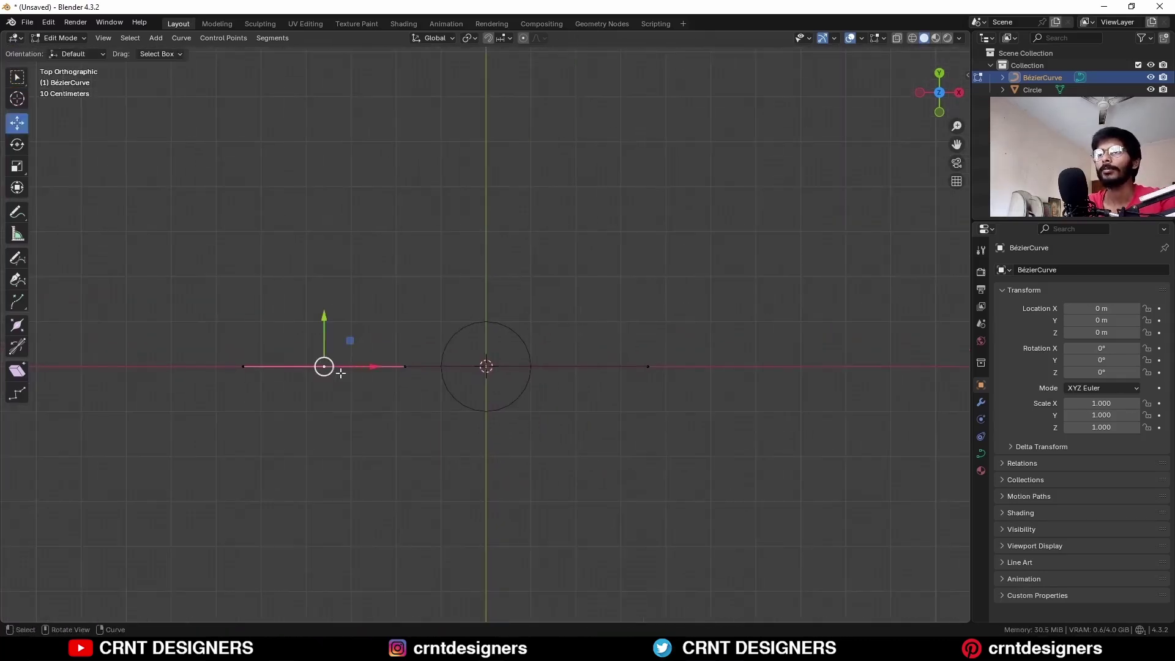
{"action": "left_click_drag", "start_coordinate": [340, 373], "coordinate": [490, 290]}
Move the curve's other end point level with the circle's lowest point, about 6 m along X from the circle's centre.
{"action": "middle_click_drag", "start_coordinate": [687, 365], "coordinate": [640, 365], "text": "shift"}
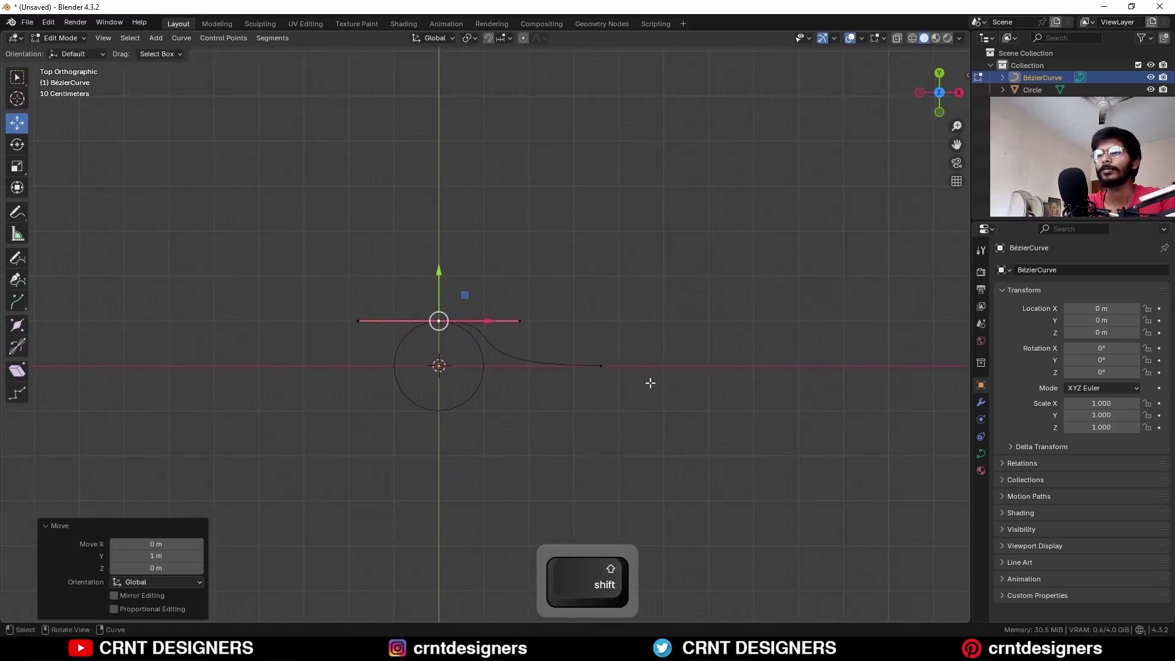
{"action": "left_click", "coordinate": [610, 372]}
{"action": "left_click_drag", "start_coordinate": [640, 366], "coordinate": [752, 370], "text": "ctrl"}
{"action": "left_click", "coordinate": [696, 327]}
{"action": "left_click", "coordinate": [708, 365]}
{"action": "left_click_drag", "start_coordinate": [709, 330], "coordinate": [718, 372], "text": "ctrl"}
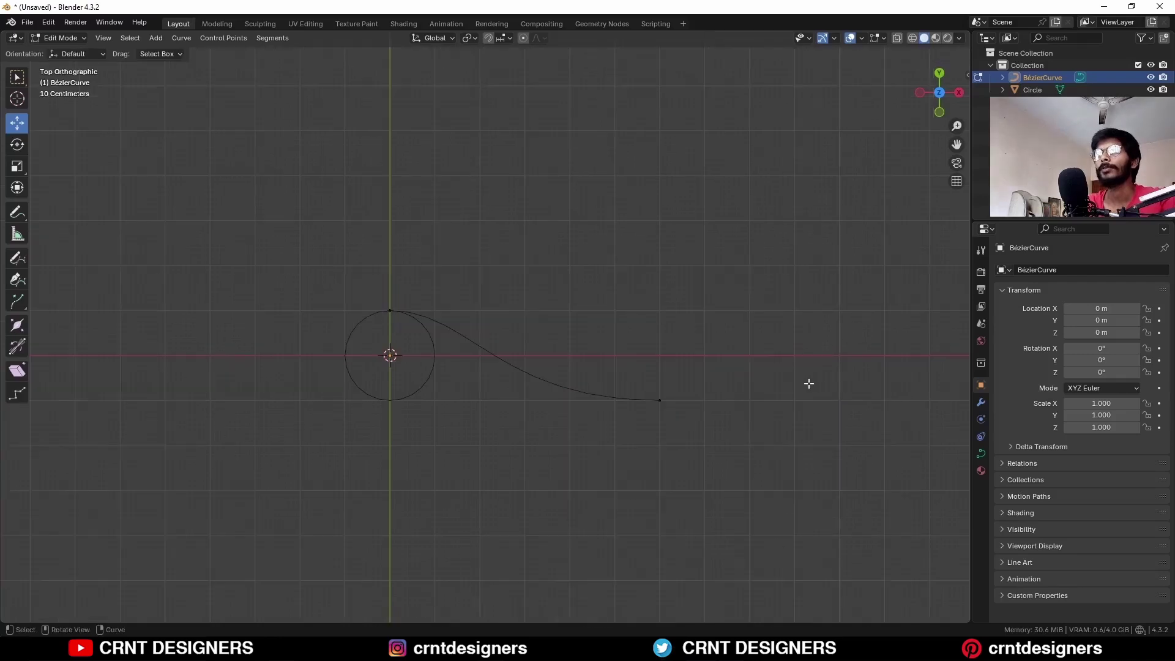
{"action": "scroll", "coordinate": [603, 380], "scroll_direction": "up", "scroll_amount": 1}
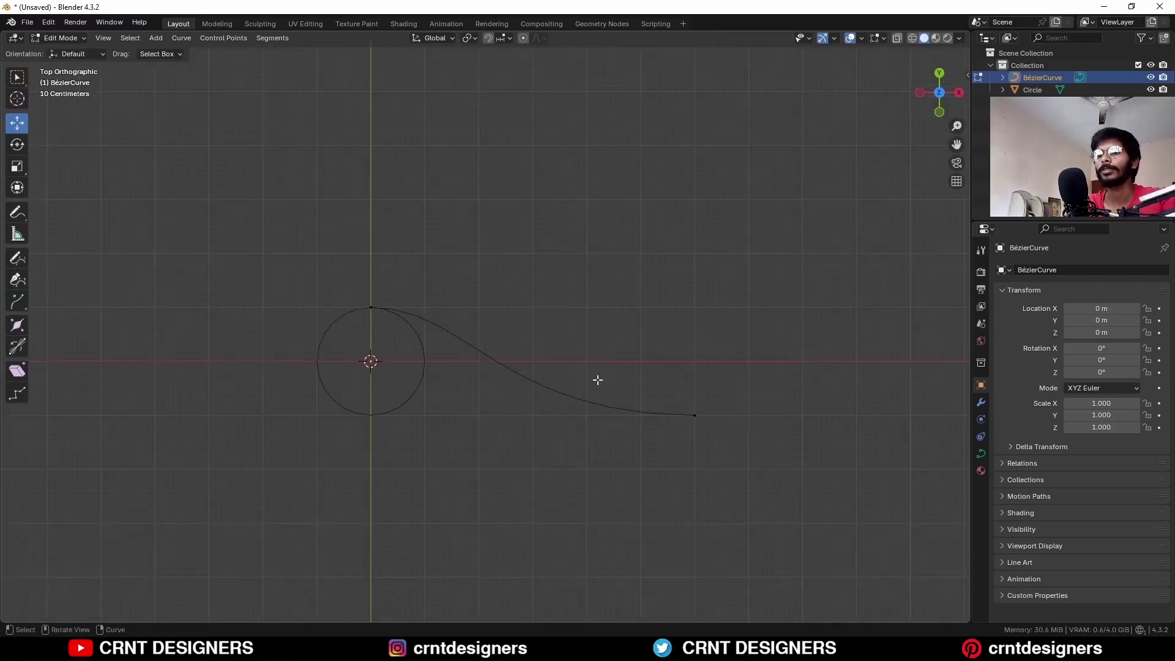
Duplicate the curve in place and move the copy's start point to the circle's lowest level, just beyond the circle, forming a straight base line.
{"action": "key", "text": "Tab"}
{"action": "key", "text": "shift+d"}
{"action": "right_click", "coordinate": [648, 361]}
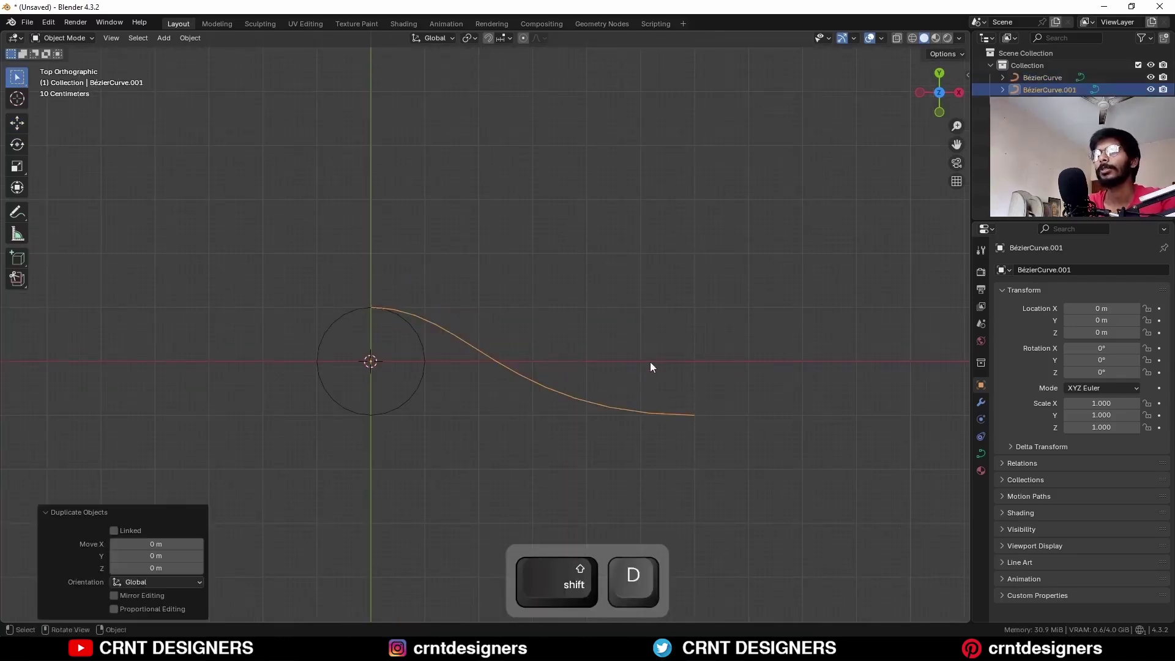
{"action": "key", "text": "Tab"}
{"action": "key", "text": "1"}
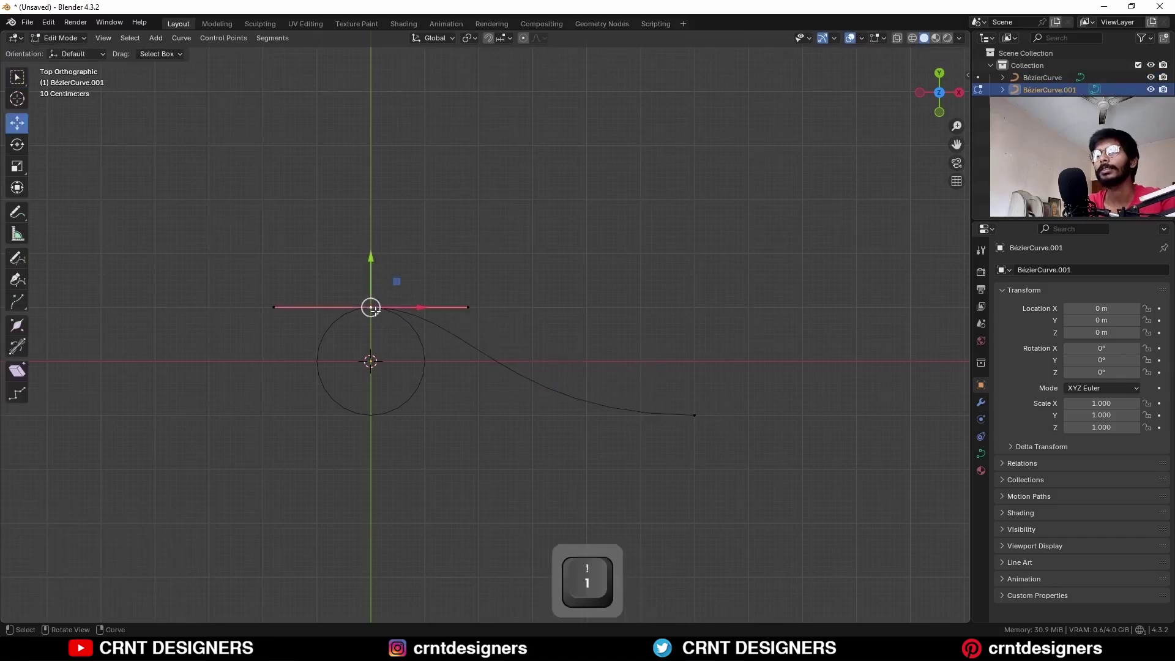
{"action": "left_click_drag", "start_coordinate": [369, 271], "coordinate": [375, 376]}
{"action": "left_click_drag", "start_coordinate": [423, 415], "coordinate": [478, 414]}
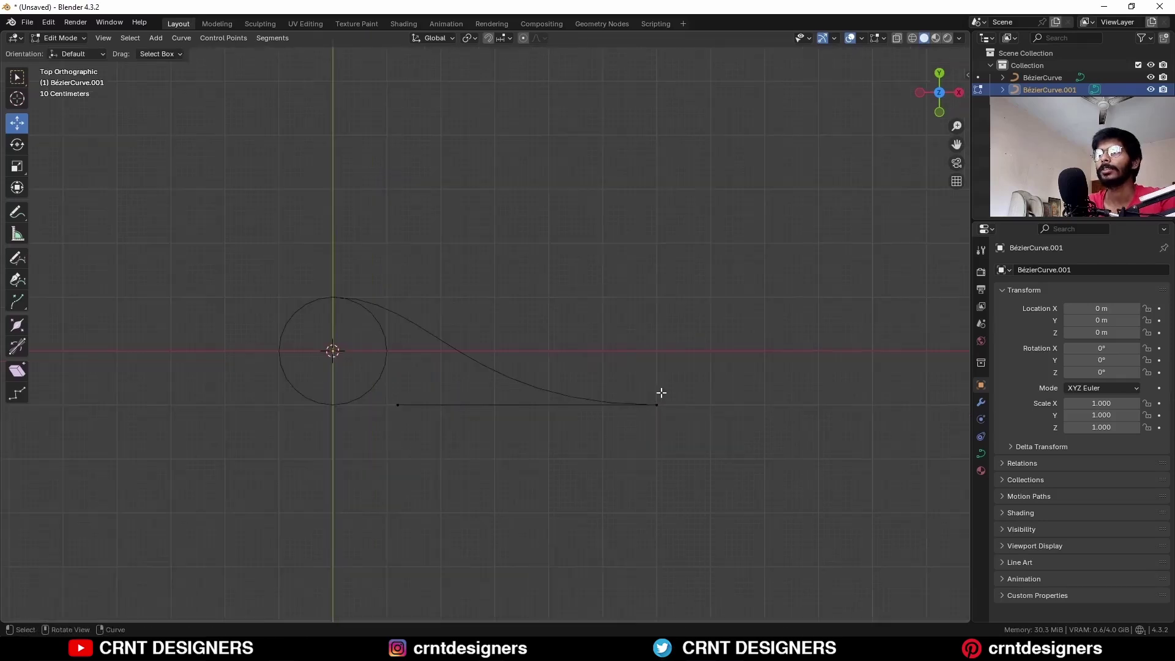
Raise the far end point of the original sloping curve slightly above the end of the straight base line.
{"action": "key", "text": "Tab"}
{"action": "left_click", "coordinate": [546, 383]}
{"action": "key", "text": "Tab"}
{"action": "key", "text": "1"}
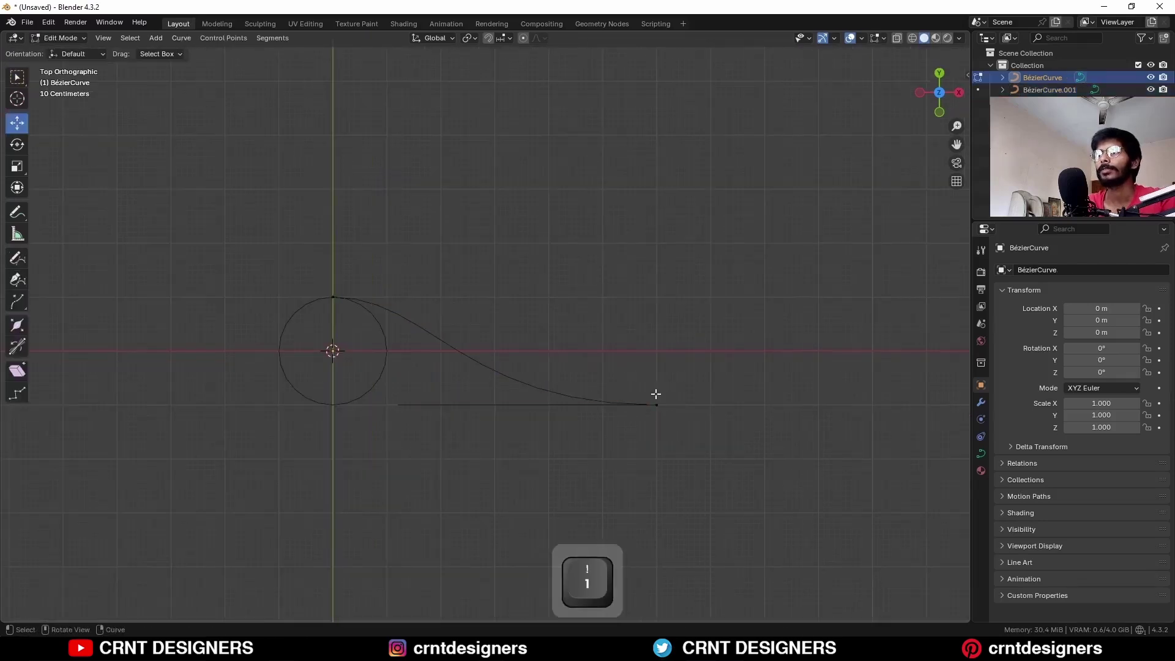
{"action": "left_click", "coordinate": [657, 404]}
{"action": "left_click_drag", "start_coordinate": [657, 380], "coordinate": [660, 363]}
{"action": "key", "text": "Tab"}
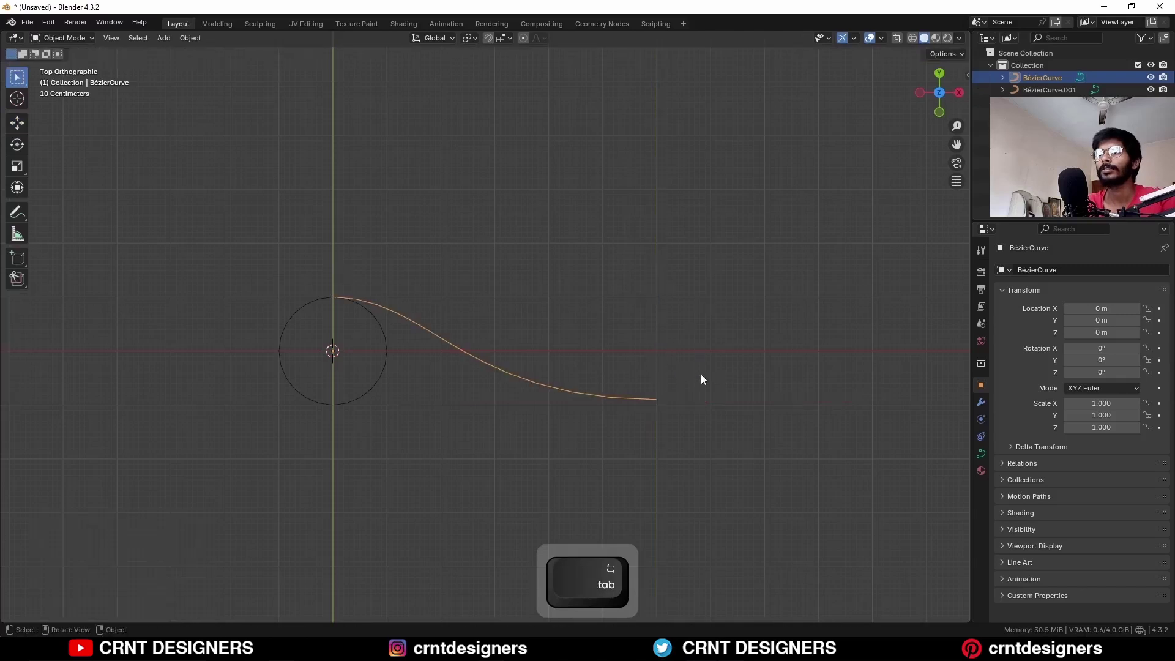
Set the preview resolution of the straight base curve to 8.
{"action": "scroll", "coordinate": [477, 408], "scroll_direction": "up", "scroll_amount": 3}
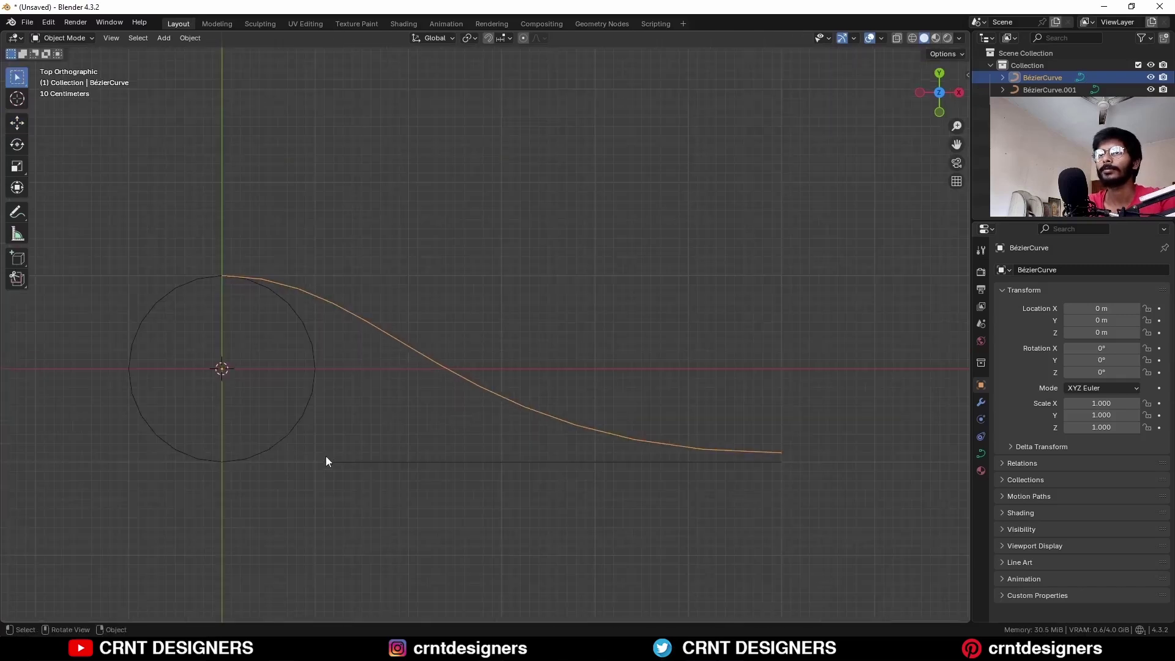
{"action": "left_click", "coordinate": [326, 458]}
{"action": "left_click", "coordinate": [326, 457]}
{"action": "middle_click_drag", "start_coordinate": [376, 446], "coordinate": [468, 413], "text": "shift"}
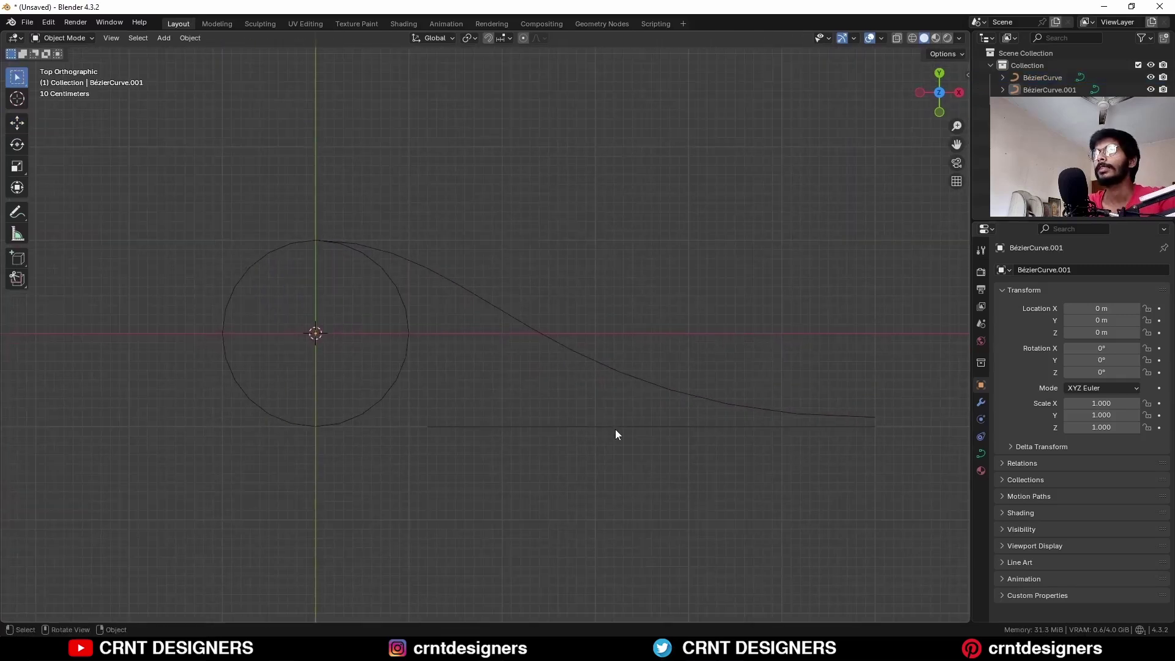
{"action": "left_click", "coordinate": [632, 426]}
{"action": "left_click", "coordinate": [982, 454]}
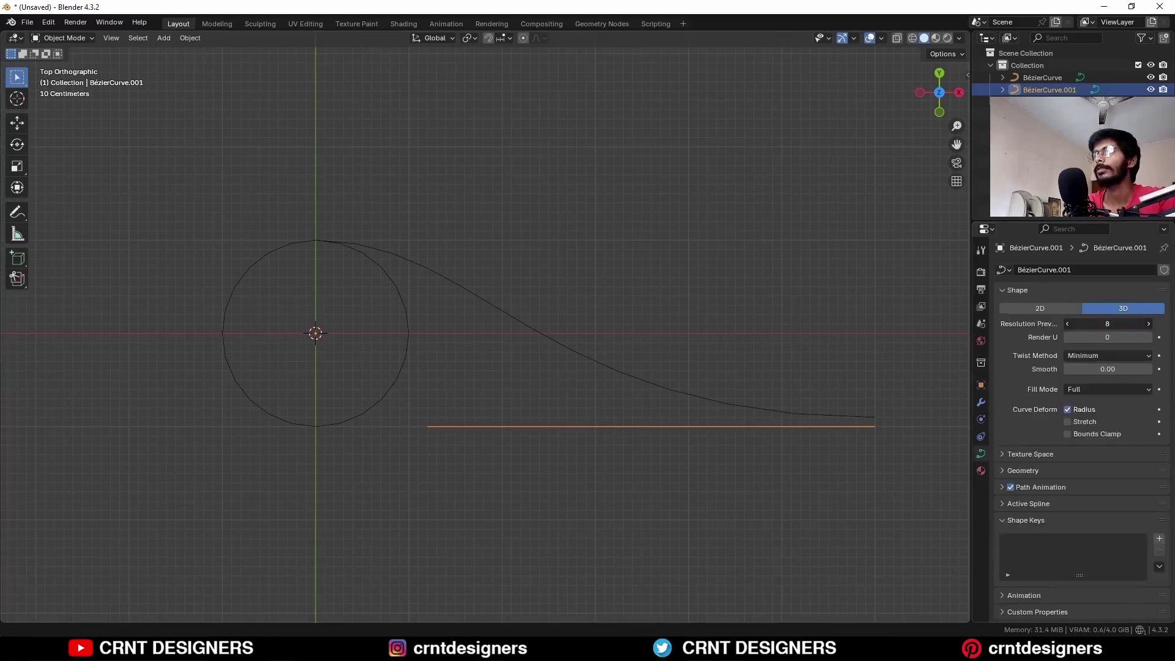
Convert the sloping curve and the straight base curve to meshes.
{"action": "left_click", "coordinate": [641, 382]}
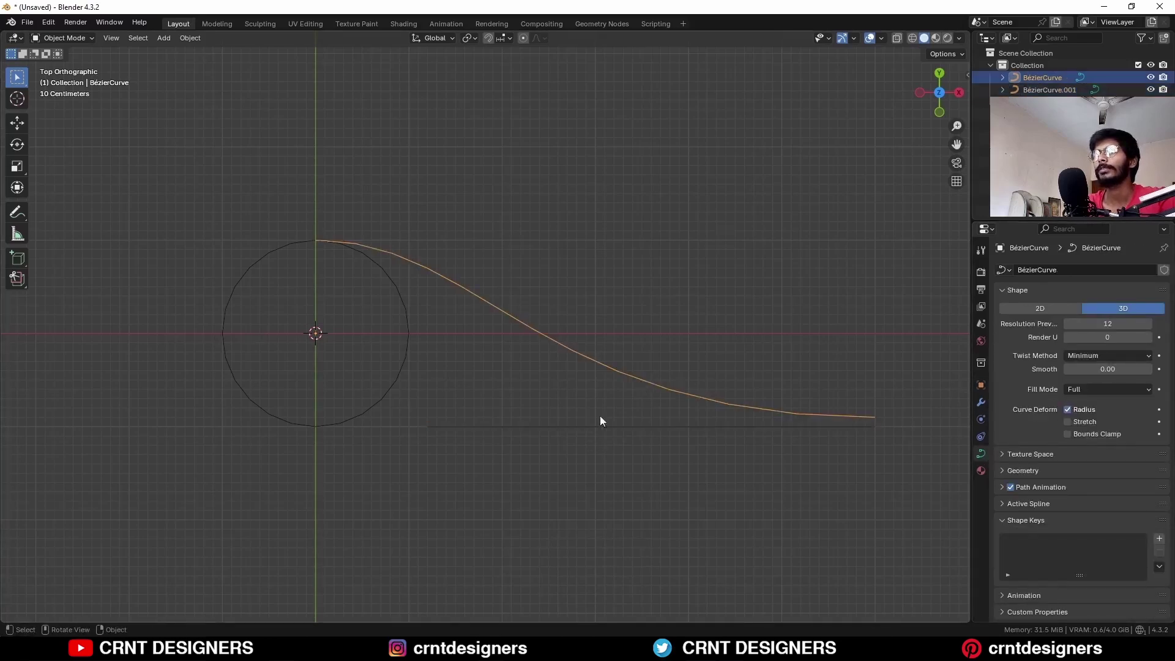
{"action": "left_click", "coordinate": [627, 426], "text": "shift"}
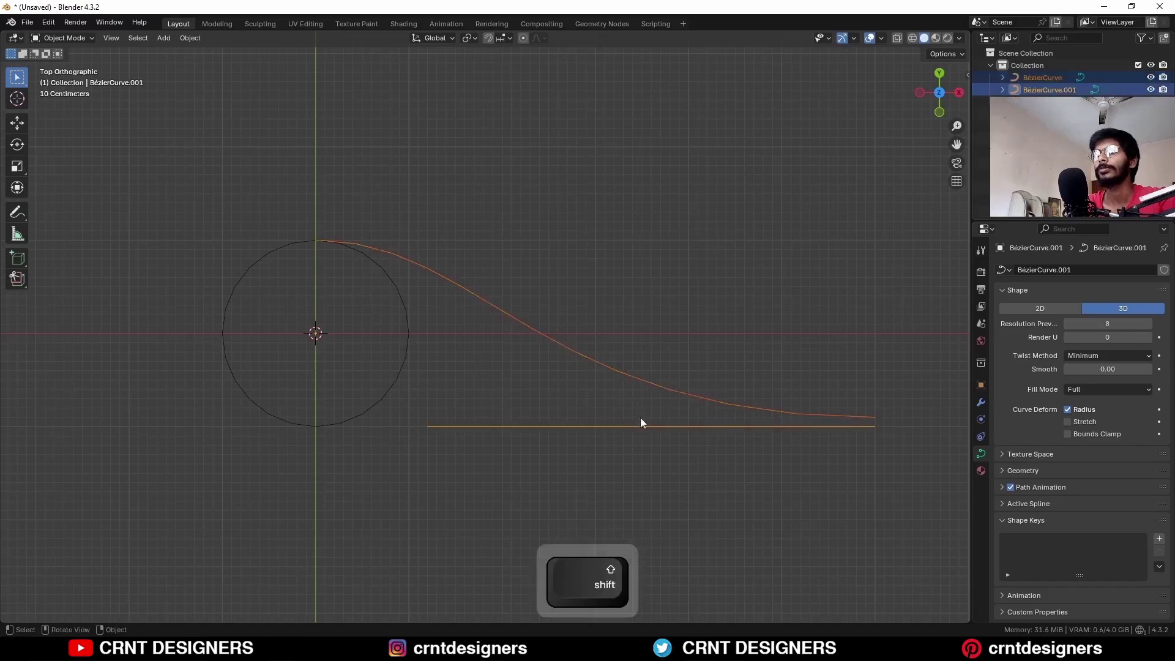
{"action": "right_click", "coordinate": [736, 303]}
{"action": "mouse_move", "coordinate": [728, 376]}
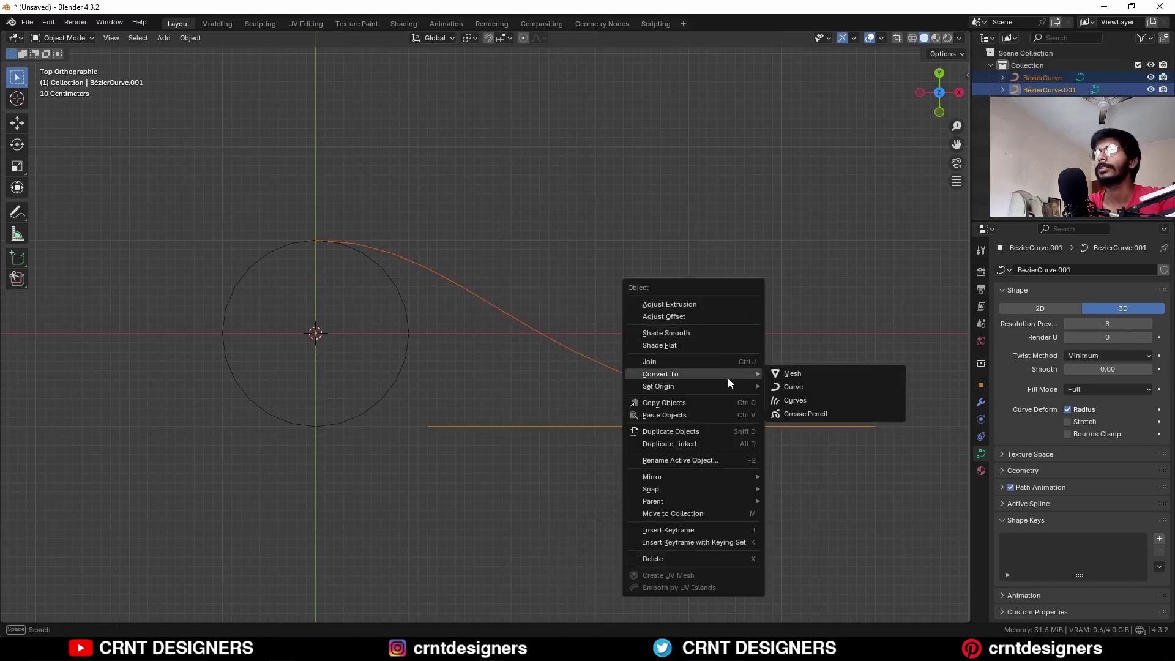
{"action": "left_click", "coordinate": [791, 372]}
Extrude a lower-right vertex of the circle horizontally outward and straight down to the base line level.
{"action": "left_click", "coordinate": [412, 361]}
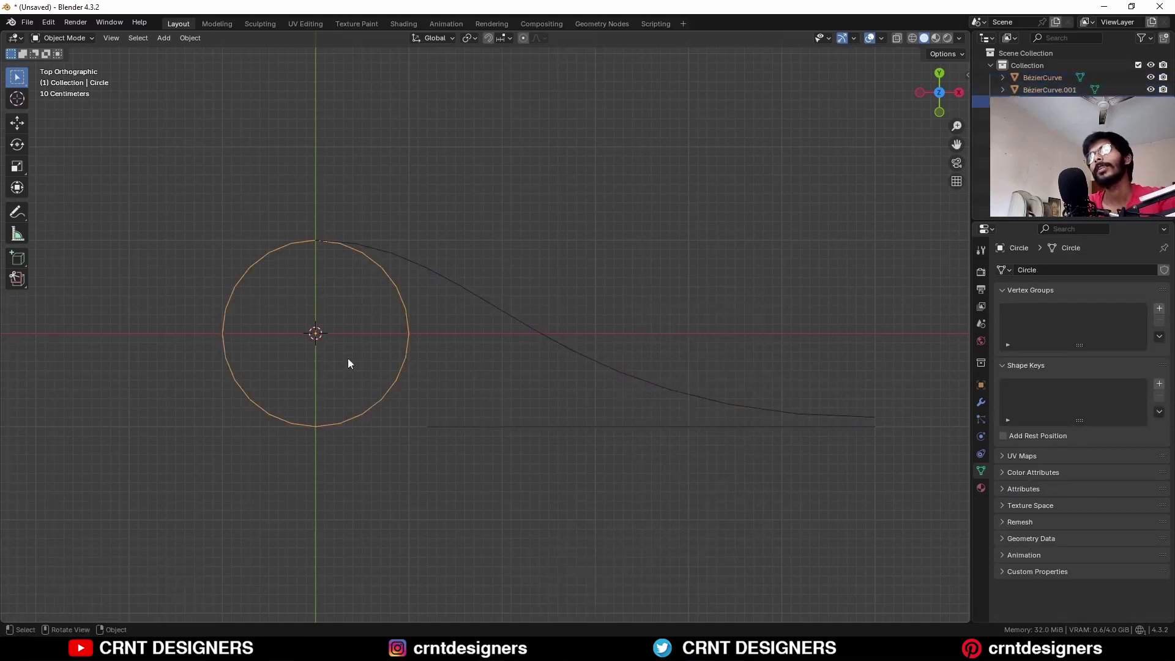
{"action": "key", "text": "Tab"}
{"action": "left_click", "coordinate": [420, 382]}
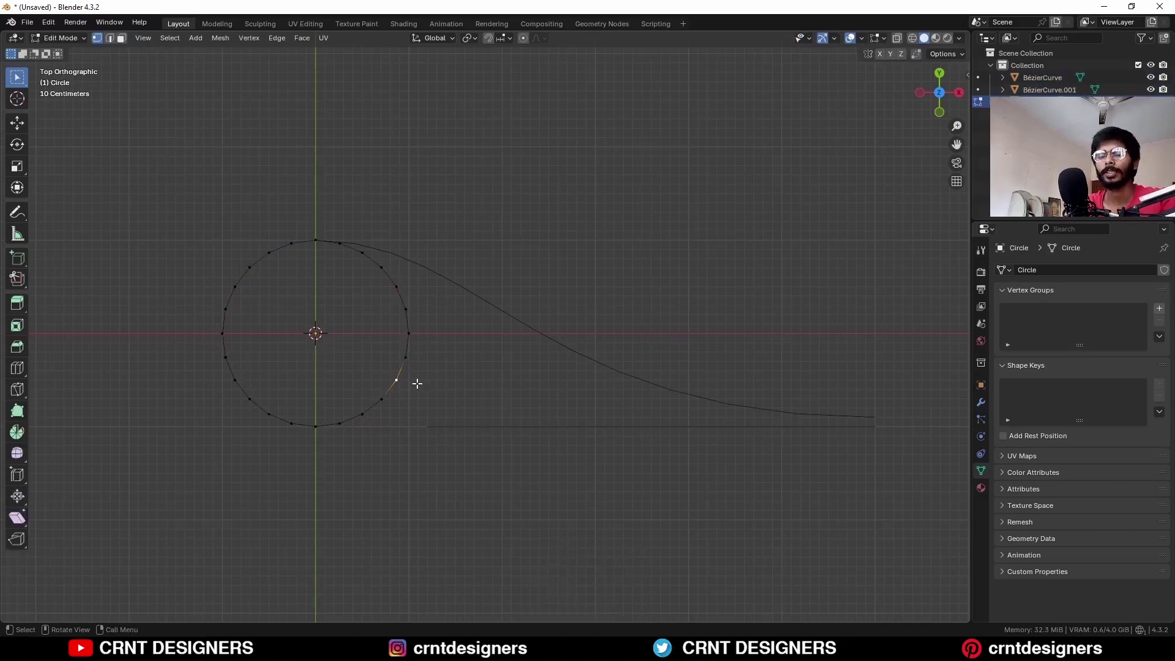
{"action": "key", "text": "e"}
{"action": "left_click", "coordinate": [444, 383]}
{"action": "key", "text": "e"}
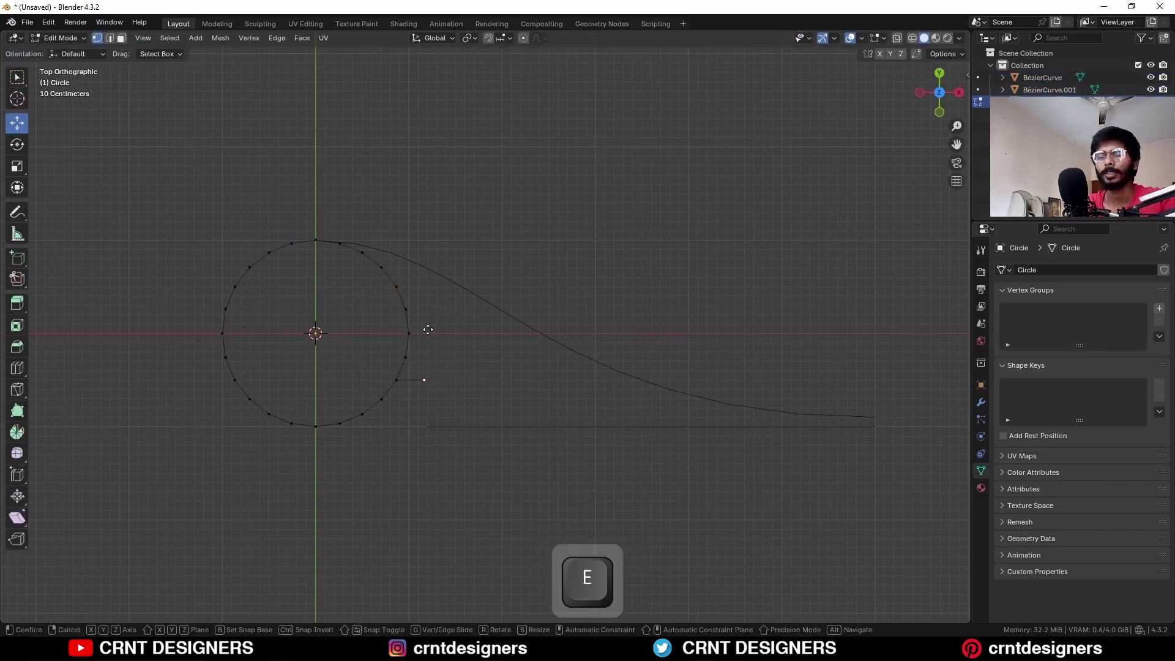
{"action": "left_click", "coordinate": [431, 371]}
Delete the circle's vertices between the start of the sloping curve and the extruded notch.
{"action": "scroll", "coordinate": [453, 344], "scroll_direction": "up", "scroll_amount": 2}
{"action": "left_click", "coordinate": [363, 300]}
{"action": "left_click_drag", "start_coordinate": [292, 182], "coordinate": [367, 269], "text": "shift"}
{"action": "key", "text": "x"}
{"action": "left_click", "coordinate": [389, 280]}
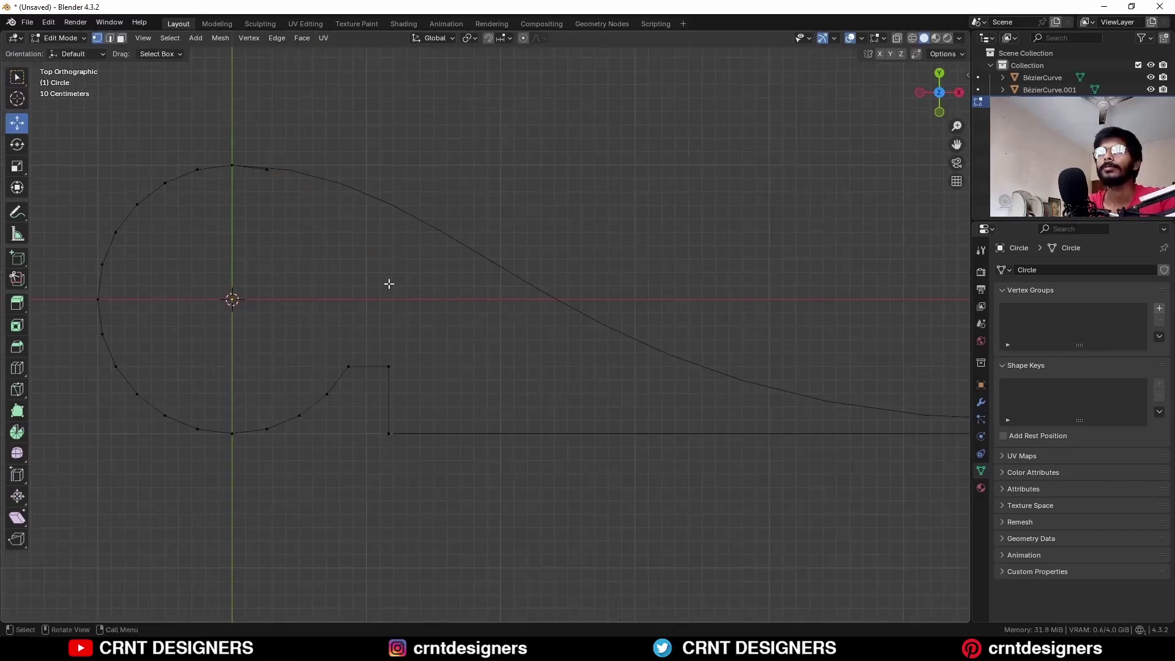
Shift the notch's vertical edge closer to the circle and dissolve the circle vertex beside its upper end.
{"action": "left_click_drag", "start_coordinate": [446, 329], "coordinate": [381, 457], "text": "shift"}
{"action": "mouse_move", "coordinate": [446, 402]}
{"action": "left_mouse_down", "text": "ctrl"}
{"action": "mouse_move", "coordinate": [407, 398]}
{"action": "mouse_move", "coordinate": [423, 399]}
{"action": "left_mouse_up", "text": "ctrl"}
{"action": "key", "text": "alt+a"}
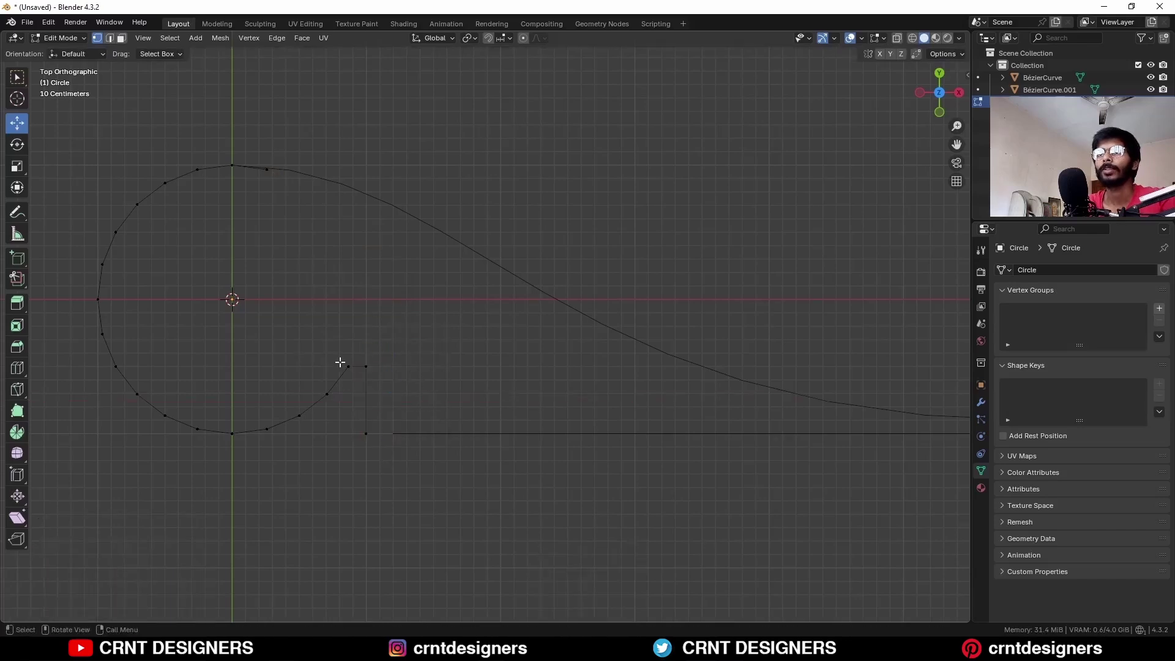
{"action": "key", "text": "ctrl+x"}
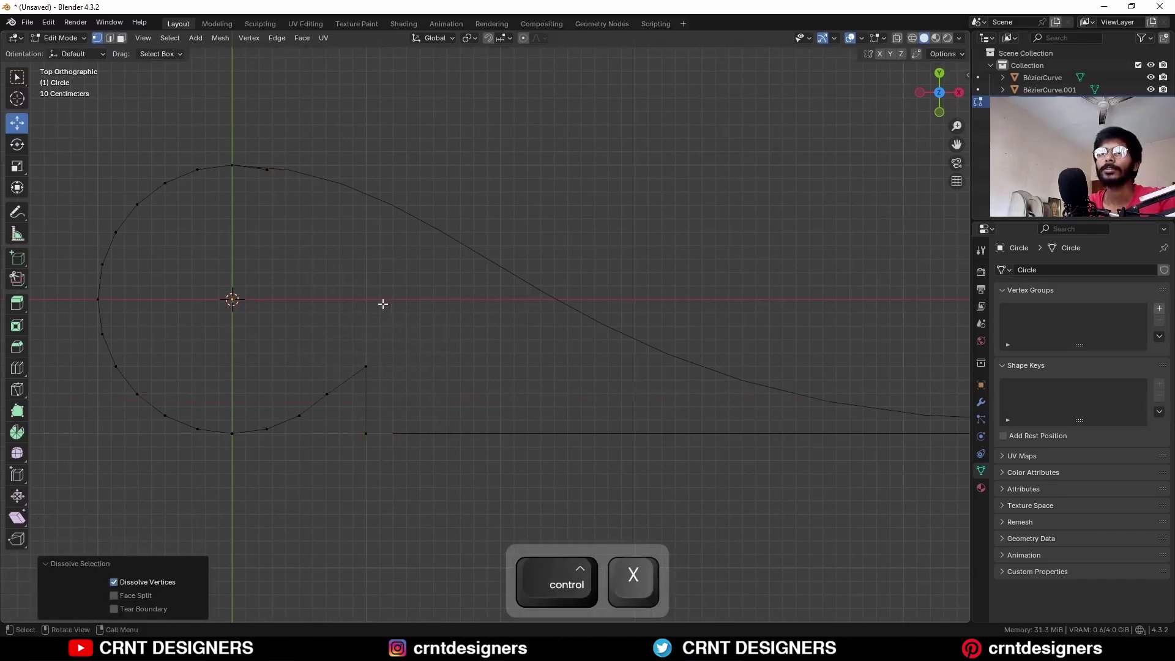
Move the notch's vertical edge about 0.1 m further towards the circle.
{"action": "key", "text": "2"}
{"action": "left_click", "coordinate": [367, 381]}
{"action": "left_click_drag", "start_coordinate": [415, 398], "coordinate": [400, 401], "text": "ctrl"}
{"action": "left_click", "coordinate": [417, 357]}
Delete the leftover circle vertex just right of the top point where the sloping curve starts.
{"action": "key", "text": "1"}
{"action": "middle_click_drag", "start_coordinate": [275, 202], "coordinate": [350, 277], "text": "shift"}
{"action": "left_click", "coordinate": [341, 256]}
{"action": "key", "text": "x"}
{"action": "left_click", "coordinate": [341, 256]}
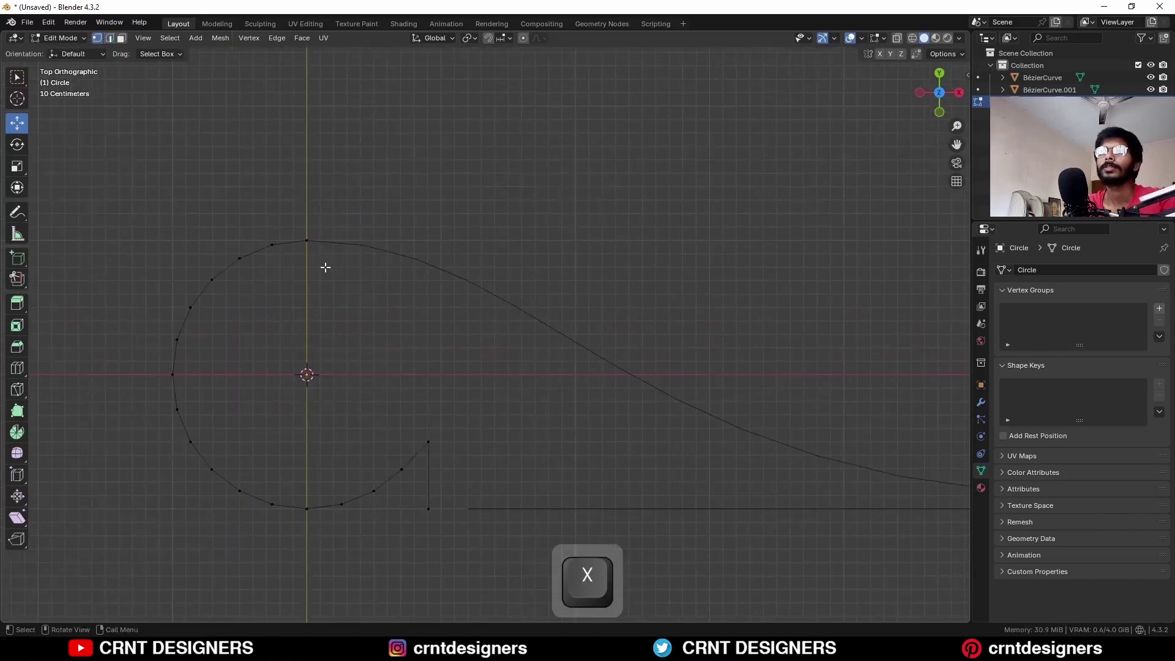
Join the circle, the sloping curve and the base line into one object.
{"action": "key", "text": "Tab"}
{"action": "key", "text": "alt+a"}
{"action": "scroll", "coordinate": [520, 379], "scroll_direction": "down", "scroll_amount": 3}
{"action": "left_click_drag", "start_coordinate": [683, 217], "coordinate": [262, 472]}
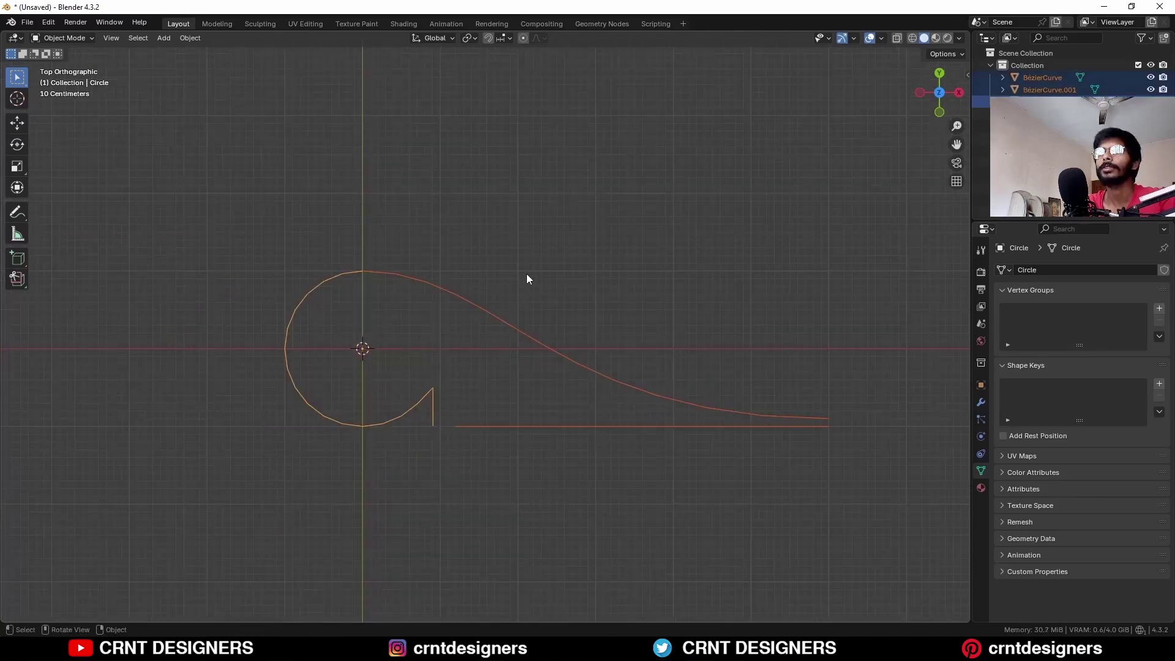
{"action": "right_click", "coordinate": [476, 273]}
{"action": "left_click", "coordinate": [469, 249]}
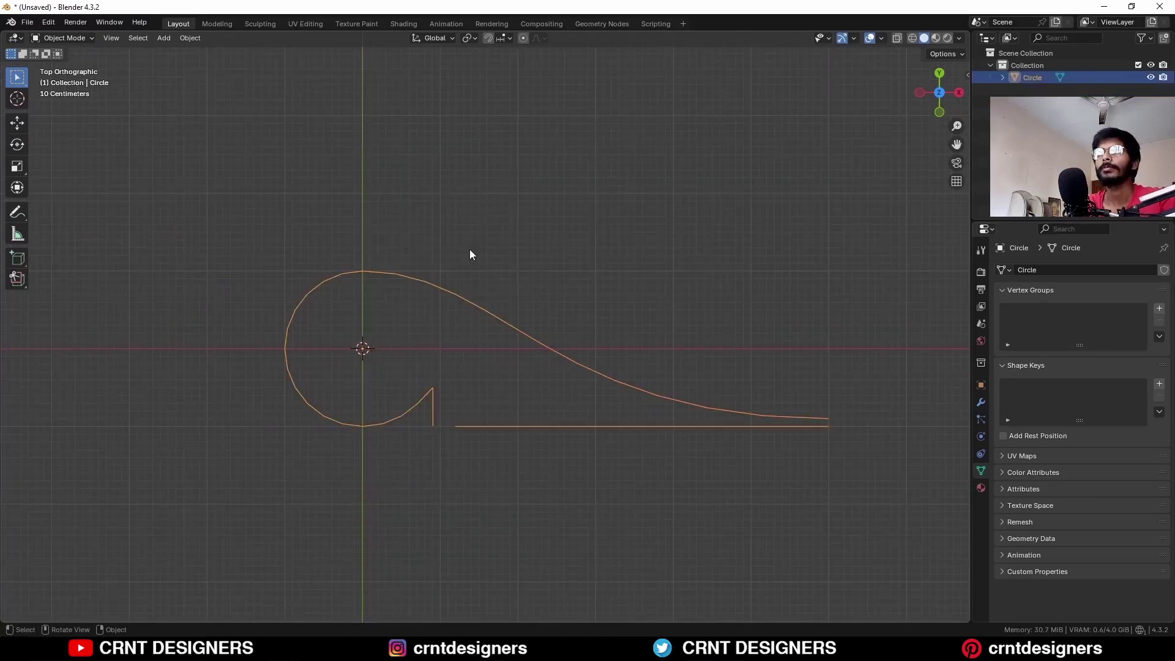
Merge all vertices of the joined outline by distance to weld the circle to the sloping curve.
{"action": "scroll", "coordinate": [457, 273], "scroll_direction": "up", "scroll_amount": 2}
{"action": "left_click", "coordinate": [337, 286]}
{"action": "left_click", "coordinate": [322, 244]}
{"action": "key", "text": "Tab"}
{"action": "key", "text": "1"}
{"action": "key", "text": "a"}
{"action": "key", "text": "m"}
{"action": "left_click", "coordinate": [464, 325]}
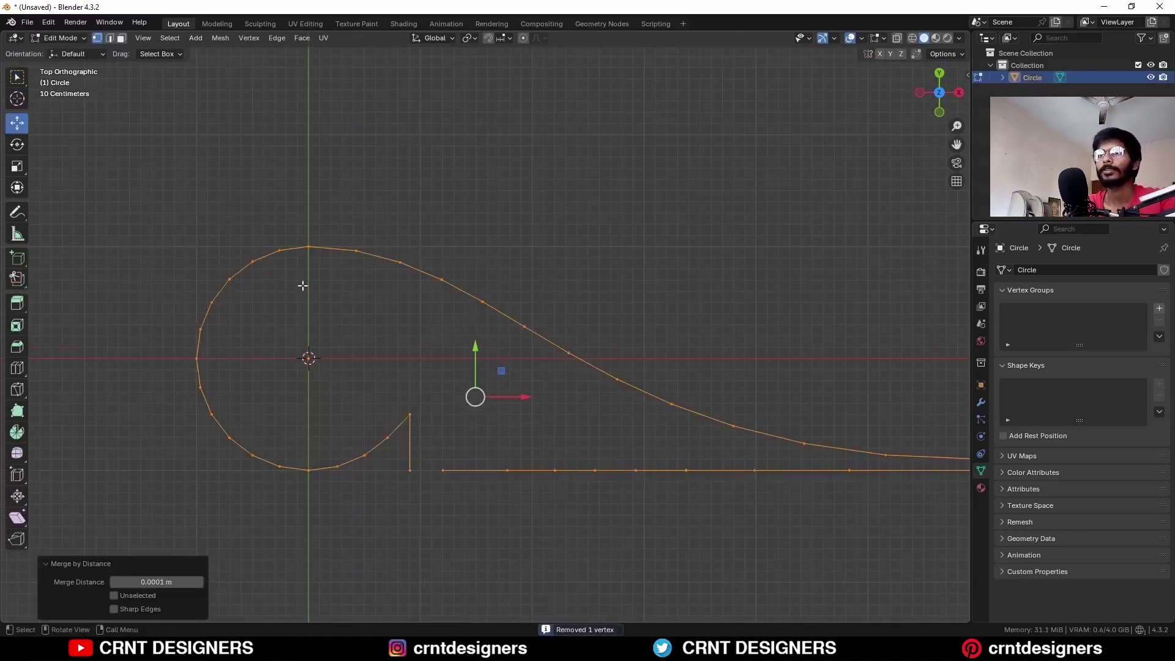
{"action": "left_click", "coordinate": [311, 268]}
{"action": "left_click_drag", "start_coordinate": [309, 248], "coordinate": [310, 232]}
{"action": "key", "text": "Escape"}
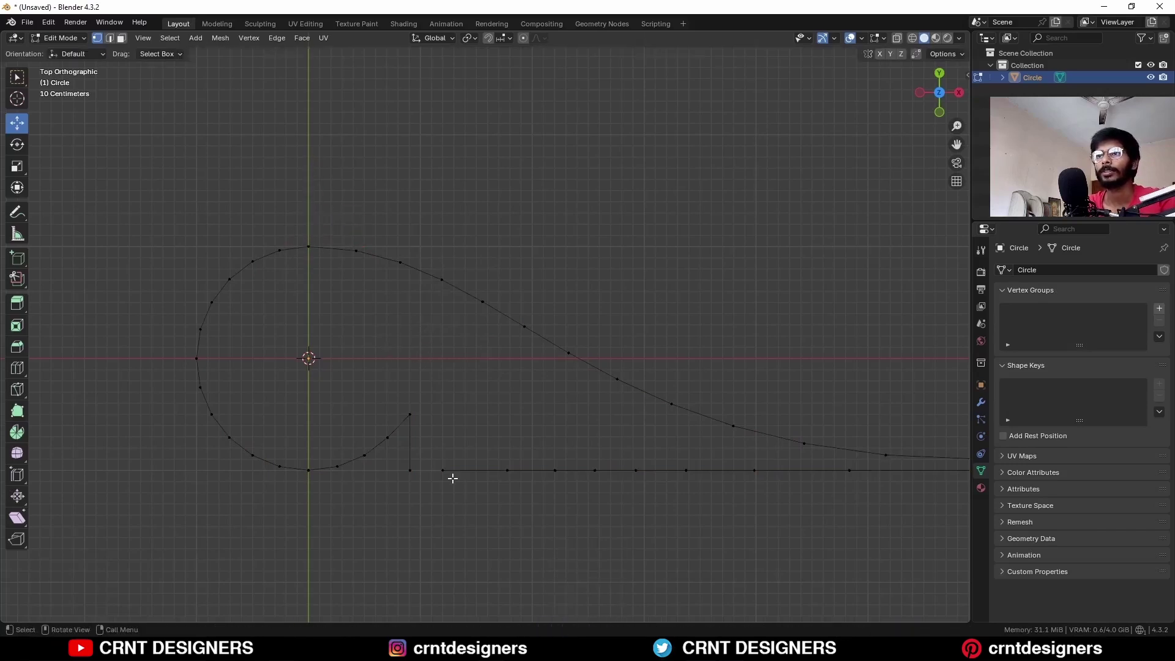
Merge the base line's start vertex into the lower vertex of the notch's vertical edge using At Last.
{"action": "left_click", "coordinate": [404, 477], "text": "shift"}
{"action": "key", "text": "m"}
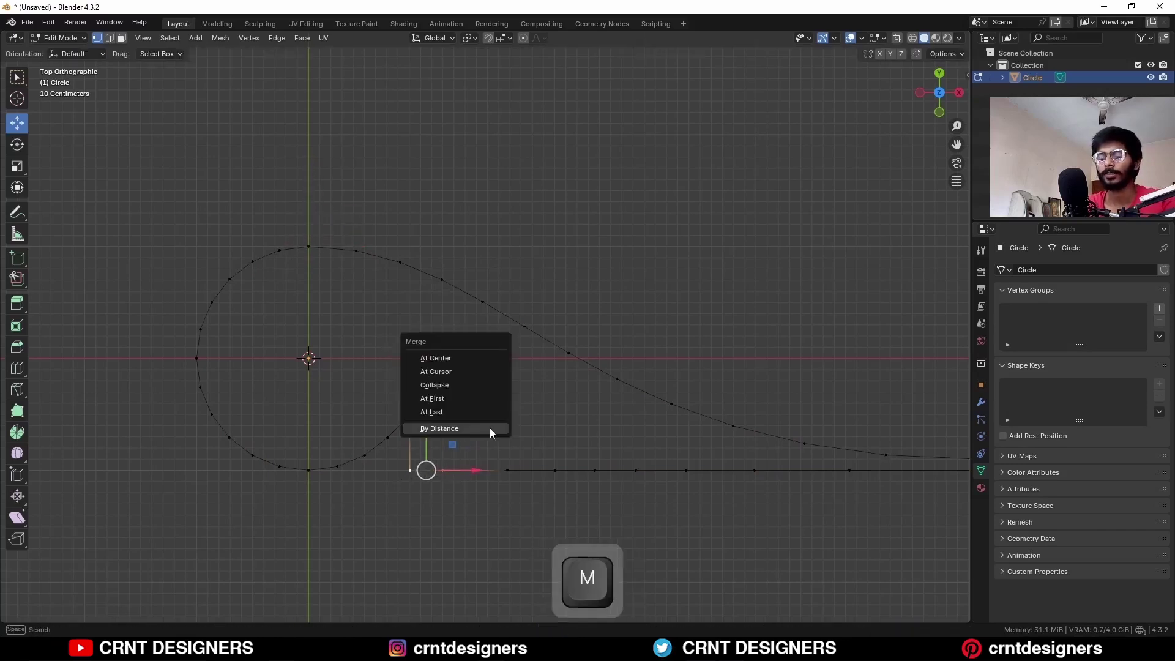
{"action": "left_click", "coordinate": [491, 408]}
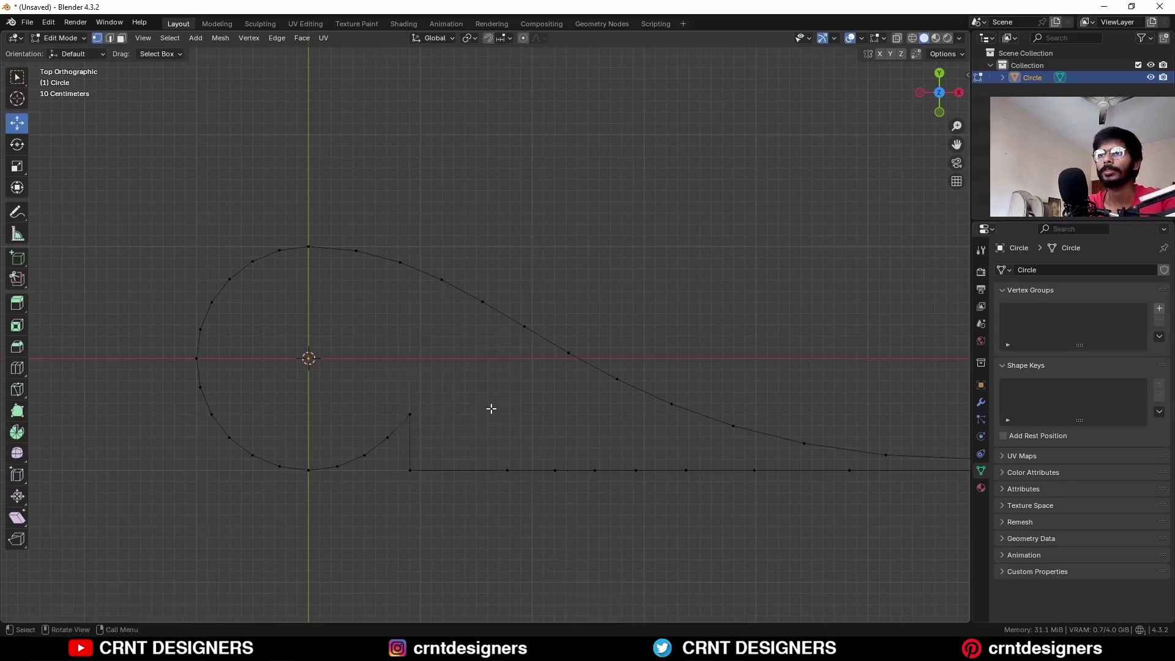
Add a centred cut to the base line segment next to the notch.
{"action": "key", "text": "ctrl+r"}
{"action": "left_click", "coordinate": [468, 468]}
{"action": "right_click", "coordinate": [468, 468]}
{"action": "left_click", "coordinate": [516, 361]}
Select the entire outline and fill it with a face.
{"action": "scroll", "coordinate": [520, 375], "scroll_direction": "down", "scroll_amount": 2}
{"action": "middle_click_drag", "start_coordinate": [686, 395], "coordinate": [593, 378], "text": "shift"}
{"action": "key", "text": "Tab"}
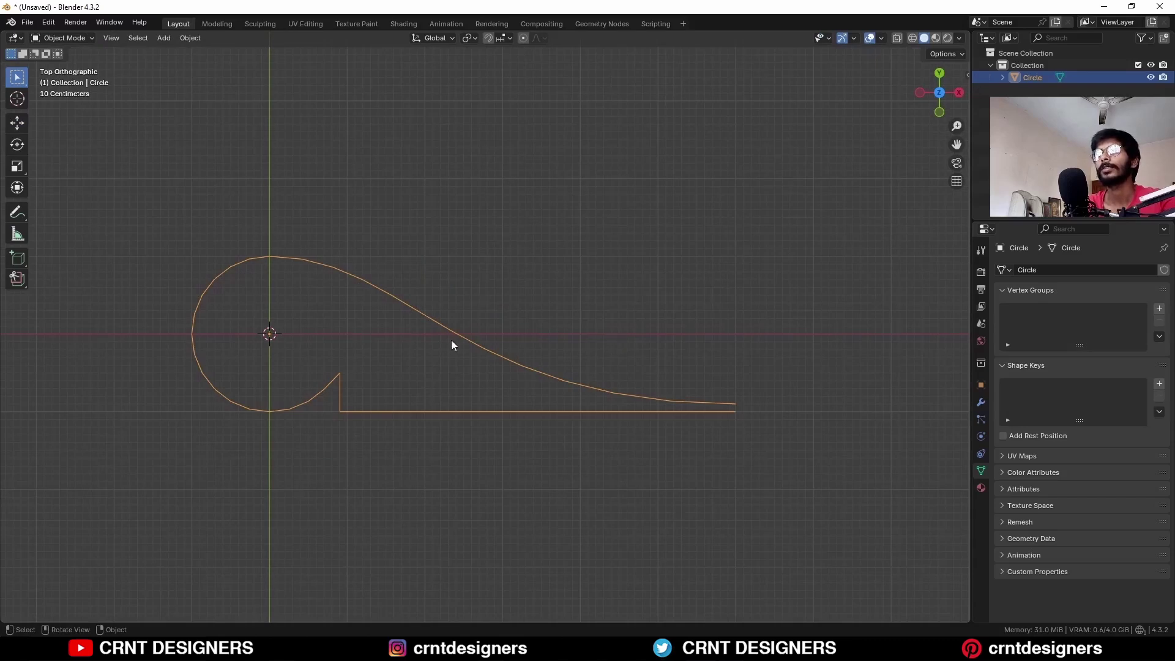
{"action": "key", "text": "Tab"}
{"action": "key", "text": "a"}
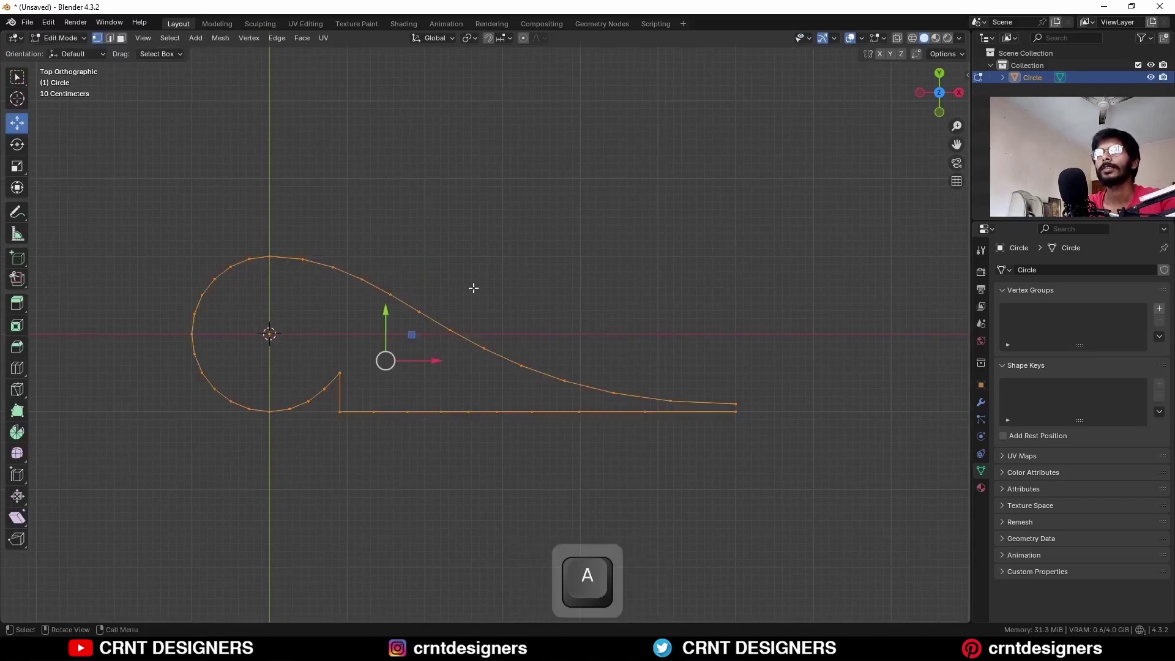
{"action": "key", "text": "f"}
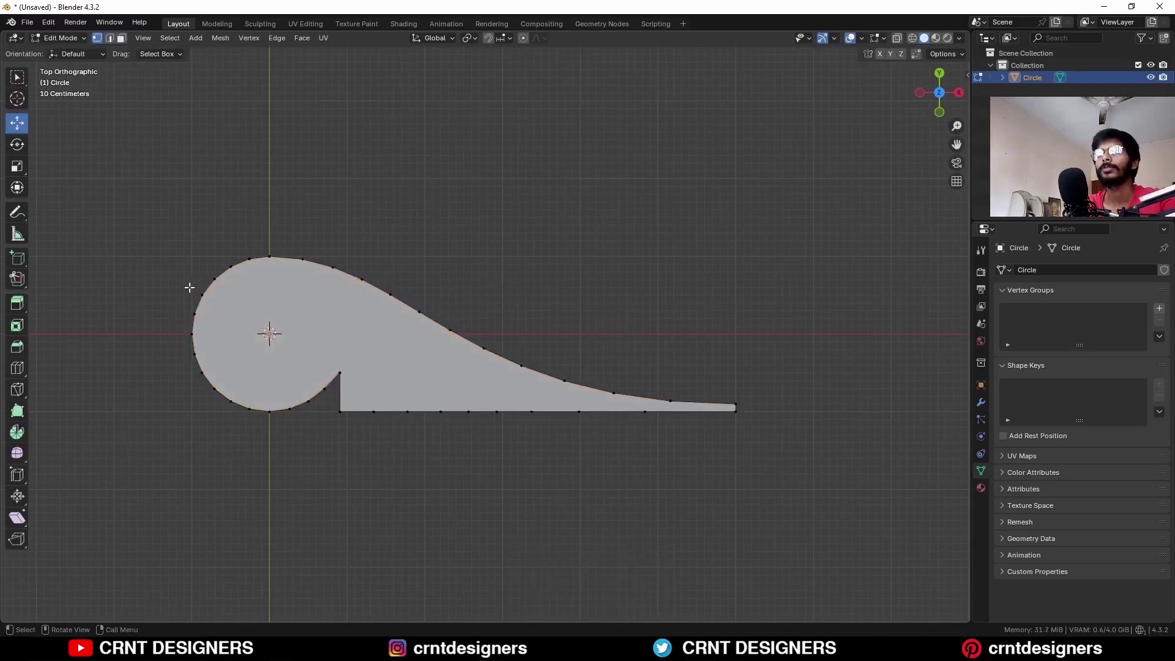
Add a 24-vertex mesh circle at the centre of the round end and scale it to 0.7.
{"action": "scroll", "coordinate": [279, 255], "scroll_direction": "up", "scroll_amount": 2}
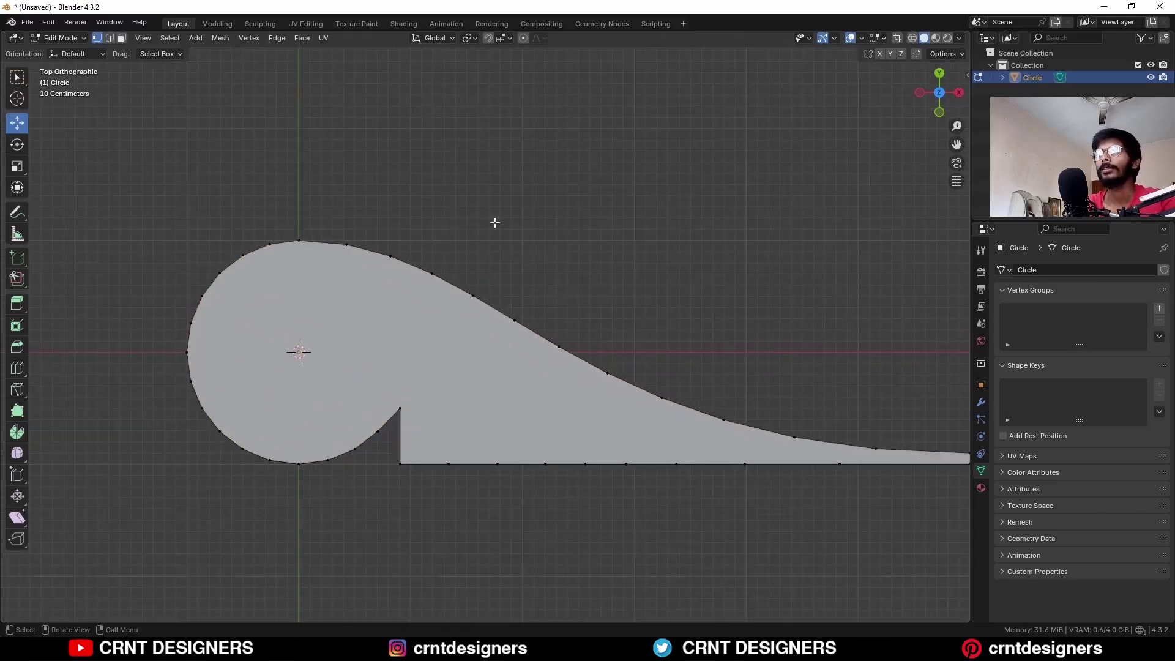
{"action": "key", "text": "Tab"}
{"action": "left_click", "coordinate": [410, 190]}
{"action": "key", "text": "shift+a"}
{"action": "mouse_move", "coordinate": [391, 178]}
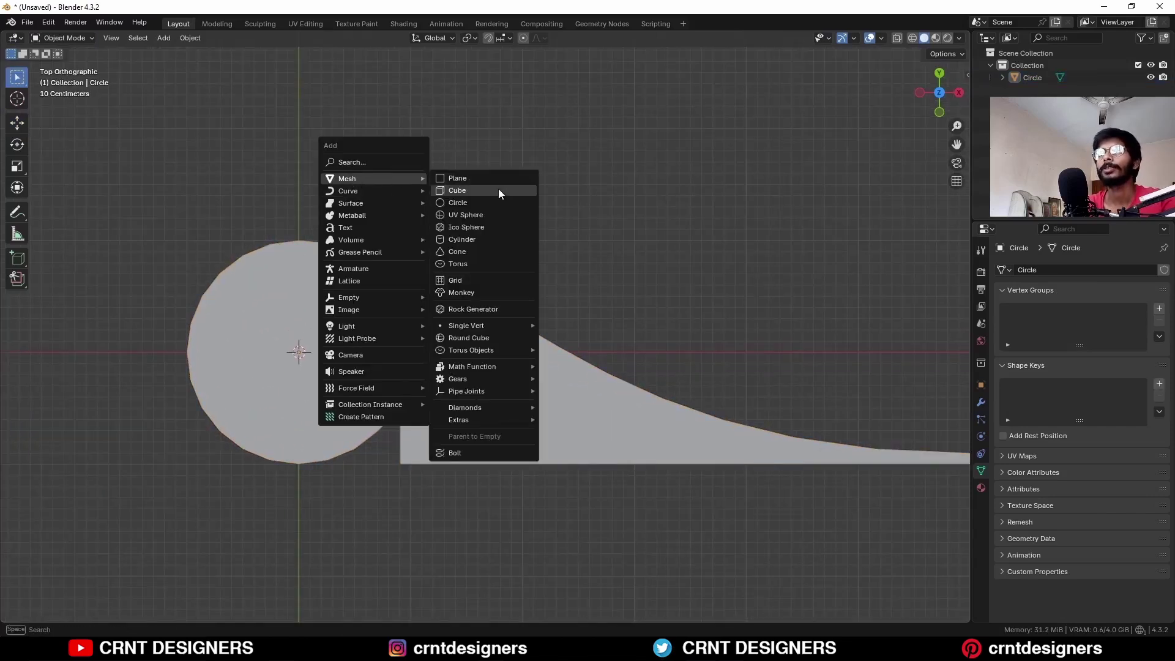
{"action": "left_click", "coordinate": [497, 203]}
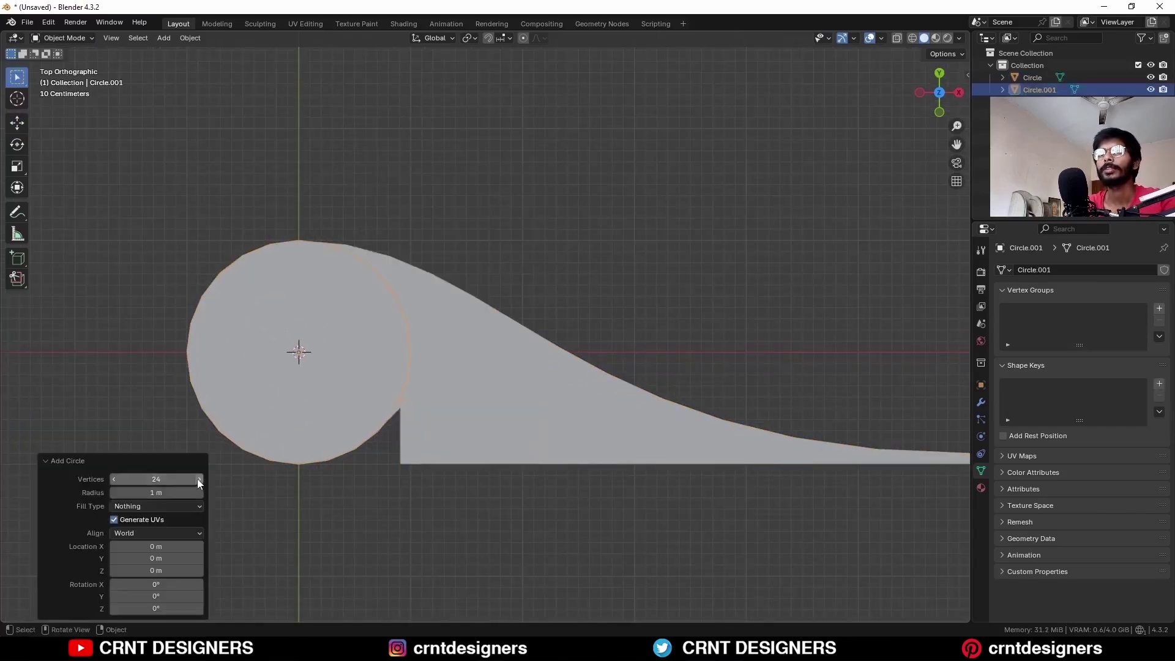
{"action": "key", "text": "s"}
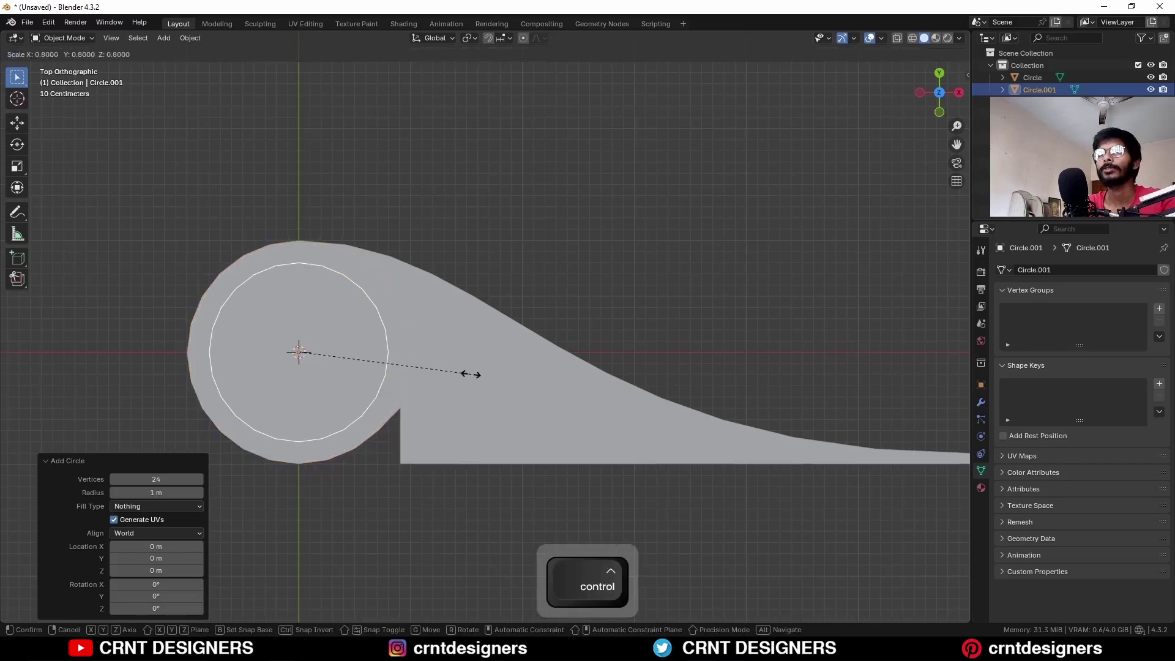
{"action": "left_click", "coordinate": [460, 374]}
{"action": "scroll", "coordinate": [409, 376], "scroll_direction": "down", "scroll_amount": 4}
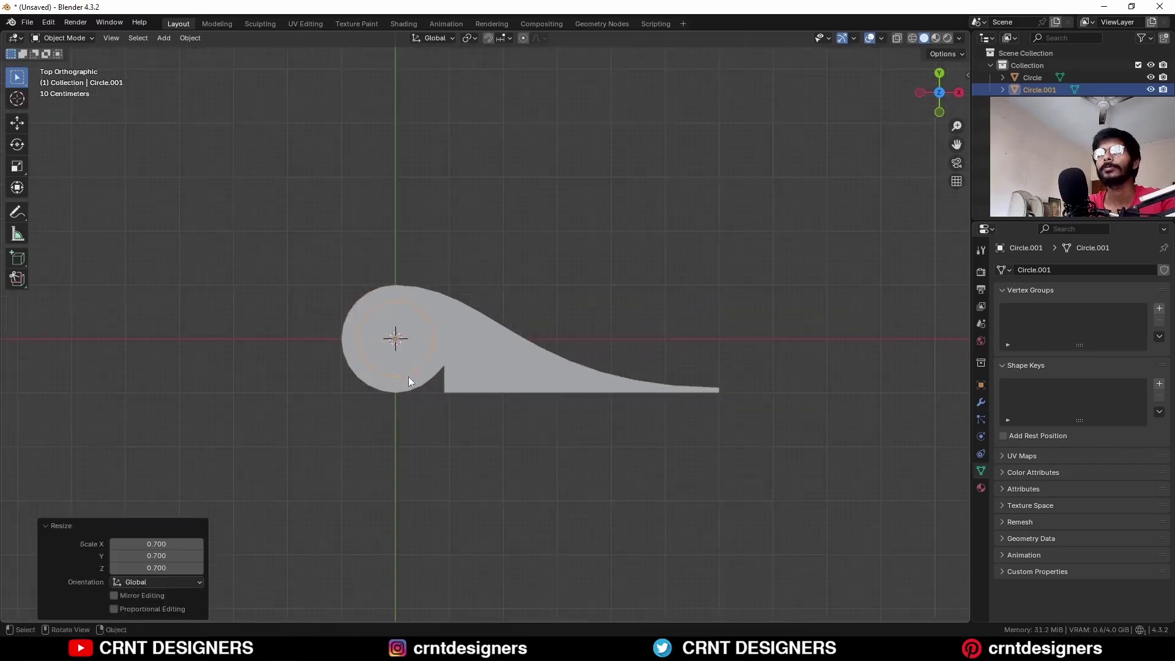
Fill the new inner circle with a face and extrude it upward into a short cylinder.
{"action": "key", "text": "Tab"}
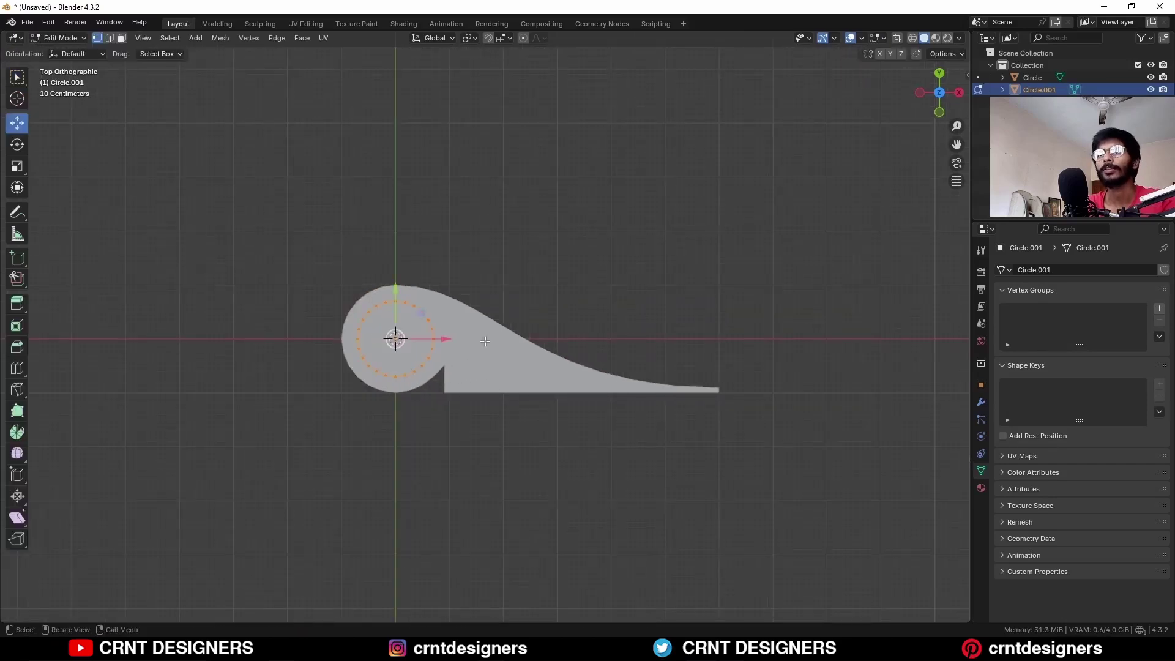
{"action": "key", "text": "f"}
{"action": "middle_click_drag", "start_coordinate": [485, 341], "coordinate": [411, 337]}
{"action": "key", "text": "e"}
{"action": "left_click", "coordinate": [373, 318]}
{"action": "key", "text": "Tab"}
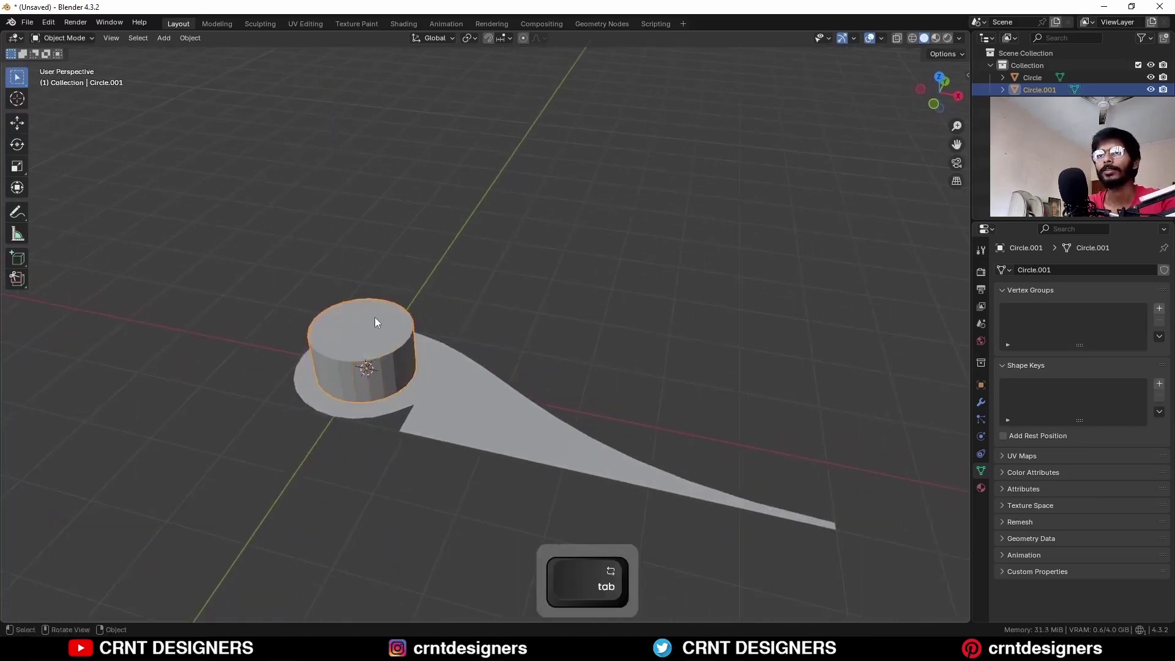
Move the cylinder down along Z so that it passes through the flat profile.
{"action": "key", "text": "g"}
{"action": "key", "text": "z"}
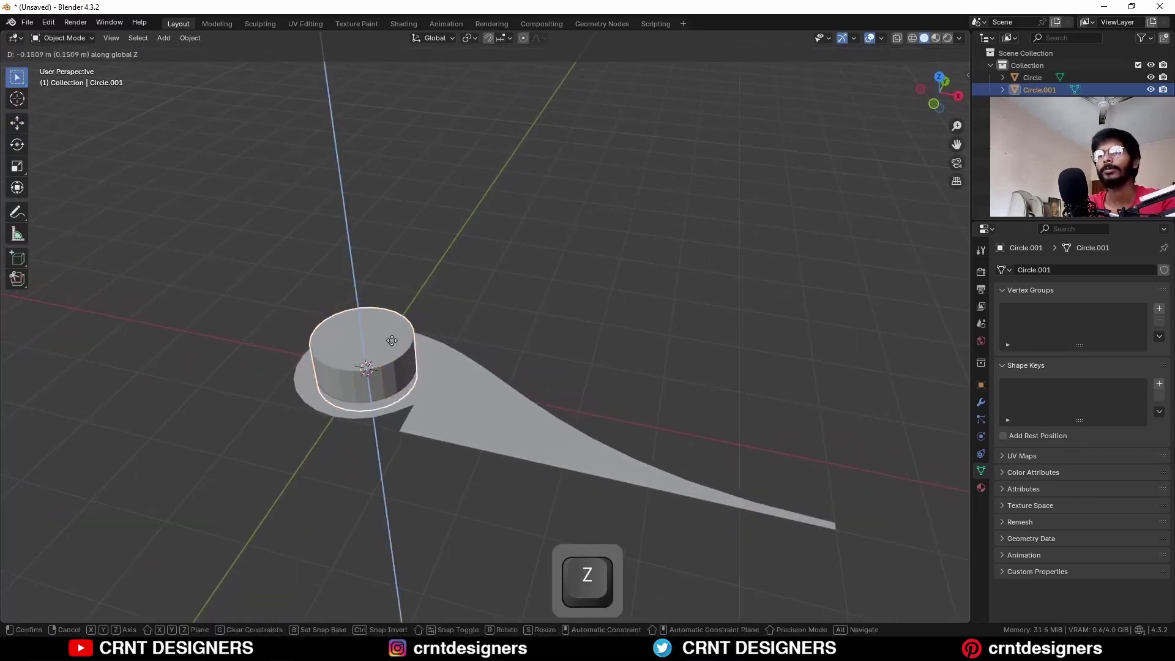
{"action": "left_click", "coordinate": [370, 343]}
{"action": "left_click", "coordinate": [460, 316]}
Cut the cylinder out of the flat profile with a brush Boolean Difference.
{"action": "left_click", "coordinate": [402, 369]}
{"action": "left_click", "coordinate": [464, 352], "text": "shift"}
{"action": "key", "text": "n"}
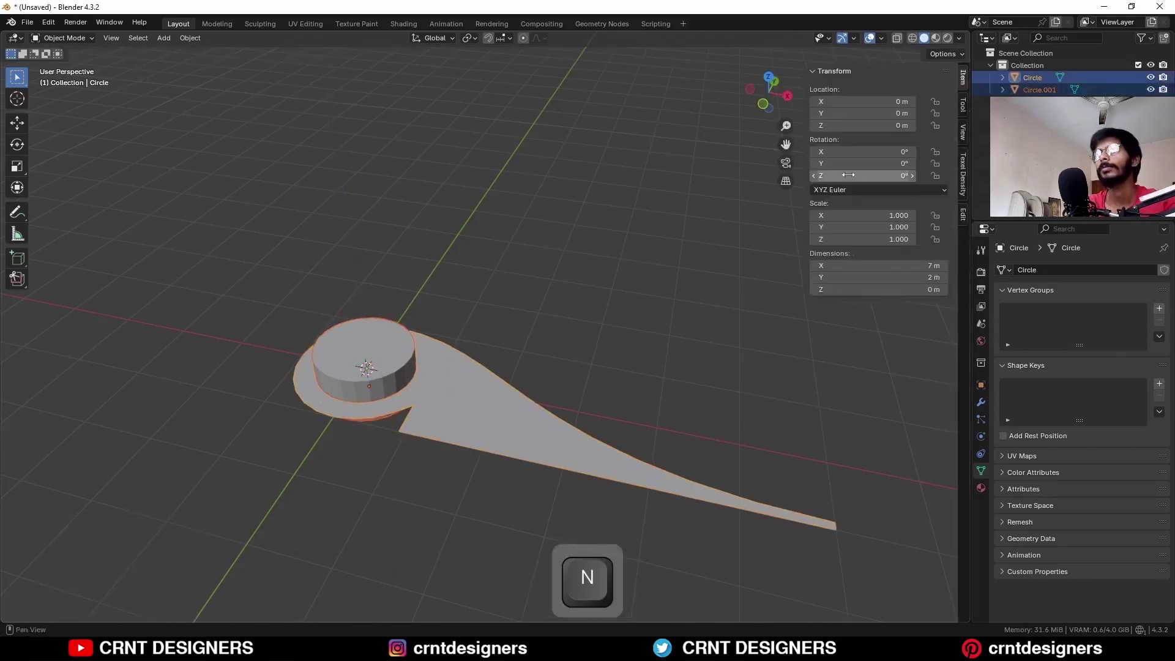
{"action": "left_click", "coordinate": [963, 215]}
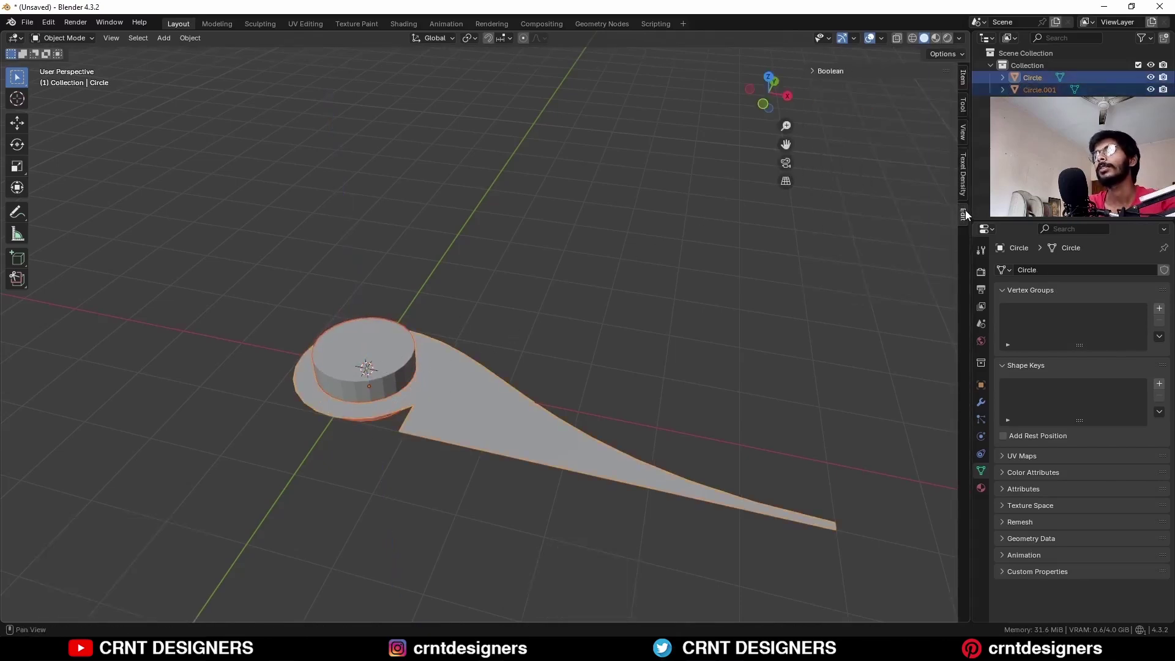
{"action": "left_click", "coordinate": [890, 75]}
{"action": "left_click", "coordinate": [900, 167]}
Apply the profile's Boolean modifier and delete the leftover cutter object.
{"action": "mouse_move", "coordinate": [611, 245]}
{"action": "middle_mouse_down"}
{"action": "mouse_move", "coordinate": [441, 233]}
{"action": "mouse_move", "coordinate": [486, 352]}
{"action": "middle_mouse_up"}
{"action": "left_click", "coordinate": [486, 352]}
{"action": "left_click", "coordinate": [981, 401]}
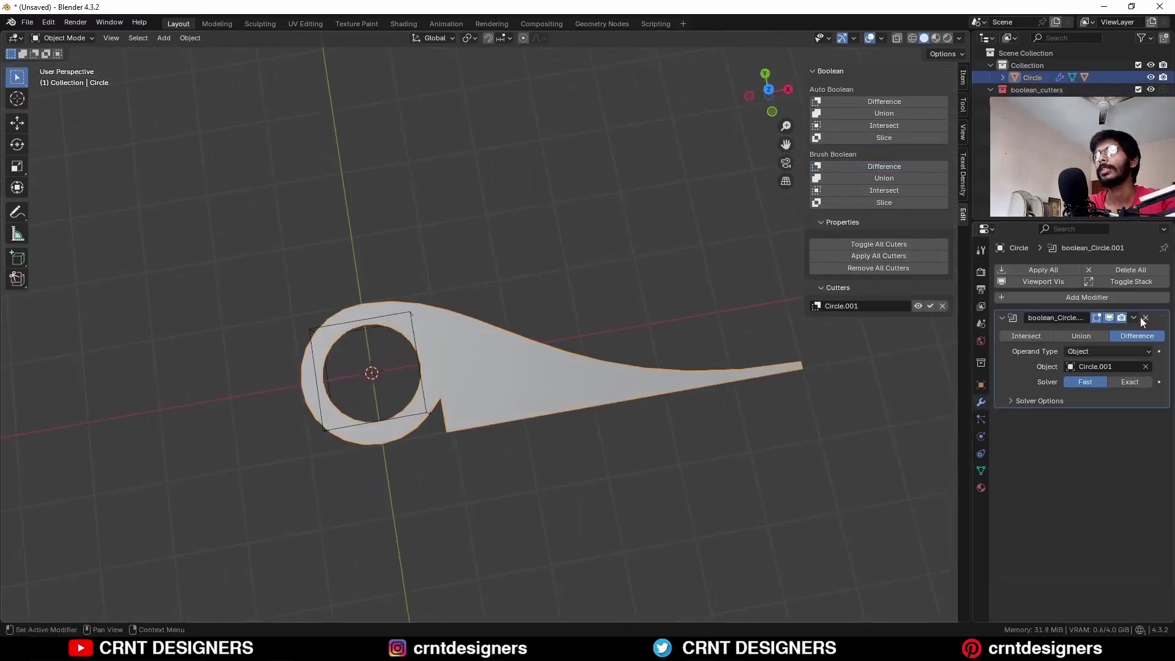
{"action": "left_click", "coordinate": [1133, 317]}
{"action": "left_click", "coordinate": [1122, 333]}
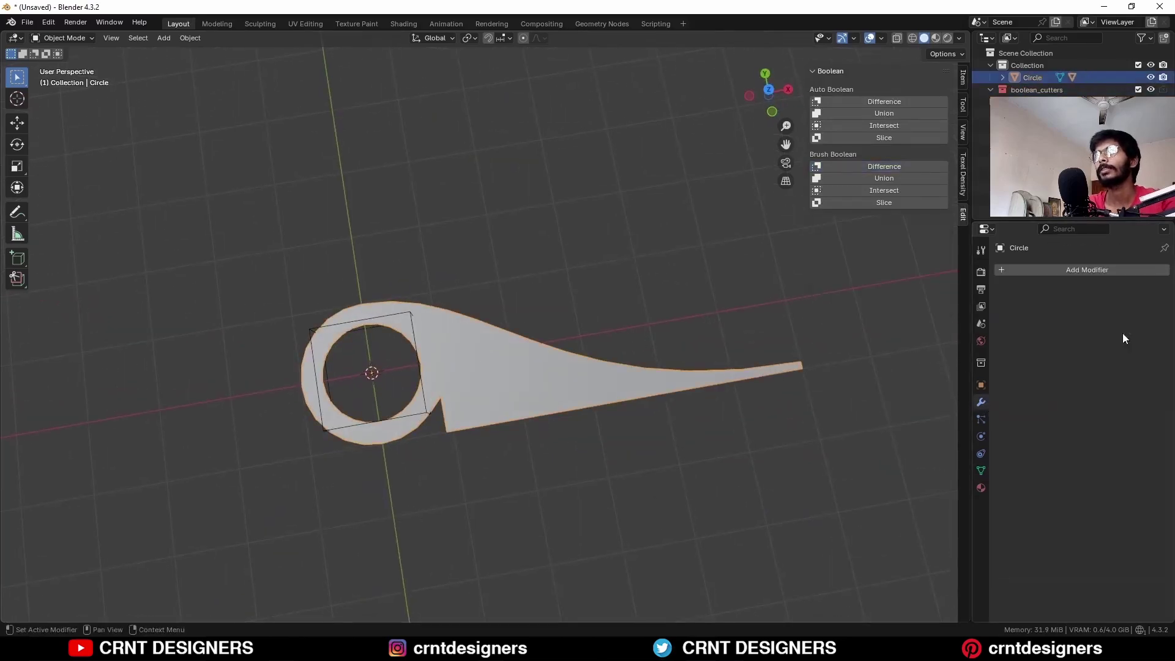
{"action": "left_click", "coordinate": [308, 324]}
{"action": "key", "text": "x"}
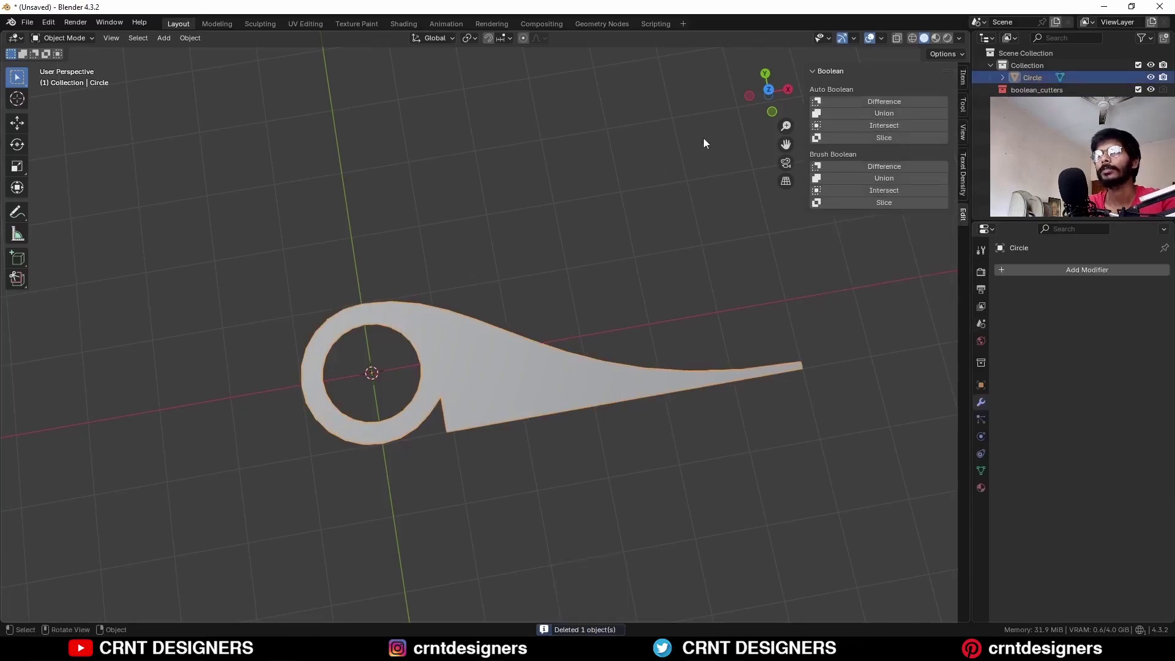
Connect the hole's topmost and bottommost vertices to the matching vertices of the outer outline.
{"action": "left_click", "coordinate": [767, 90]}
{"action": "key", "text": "Tab"}
{"action": "scroll", "coordinate": [478, 338], "scroll_direction": "up", "scroll_amount": 2}
{"action": "key", "text": "1"}
{"action": "left_click_drag", "start_coordinate": [423, 294], "coordinate": [398, 163]}
{"action": "key", "text": "j"}
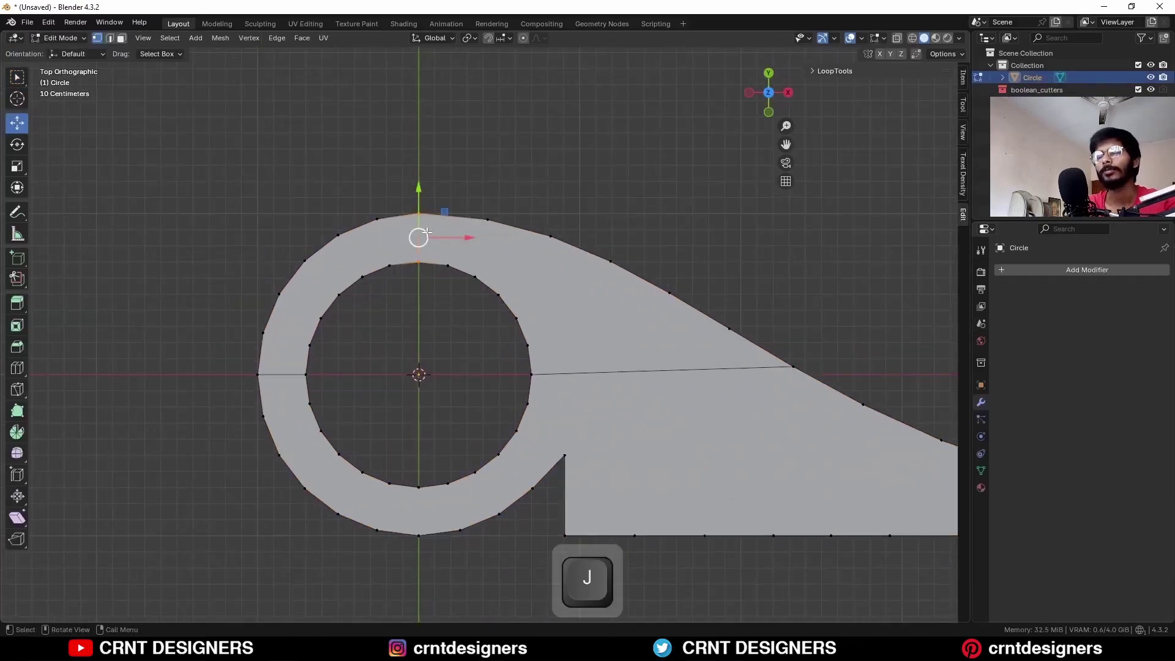
{"action": "left_click_drag", "start_coordinate": [420, 476], "coordinate": [410, 558]}
{"action": "key", "text": "j"}
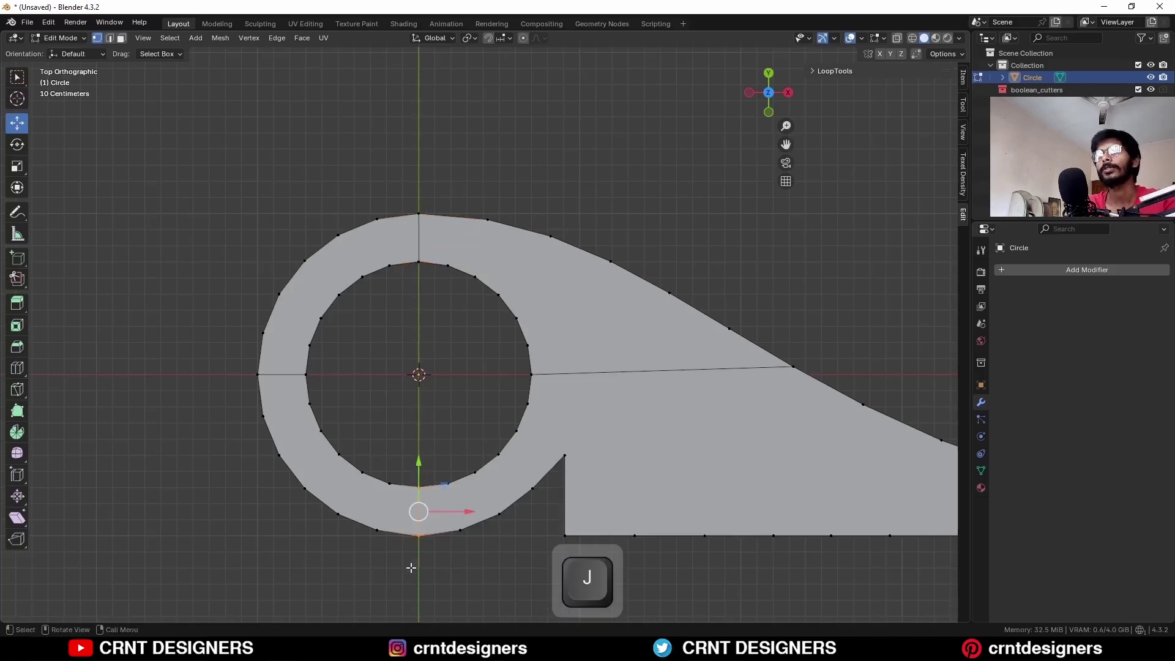
Delete only the two faces of the ring's left half and the edge dividing them, keeping the inner and outer arcs.
{"action": "key", "text": "3"}
{"action": "left_click", "coordinate": [369, 504]}
{"action": "left_click", "coordinate": [322, 340], "text": "shift"}
{"action": "key", "text": "x"}
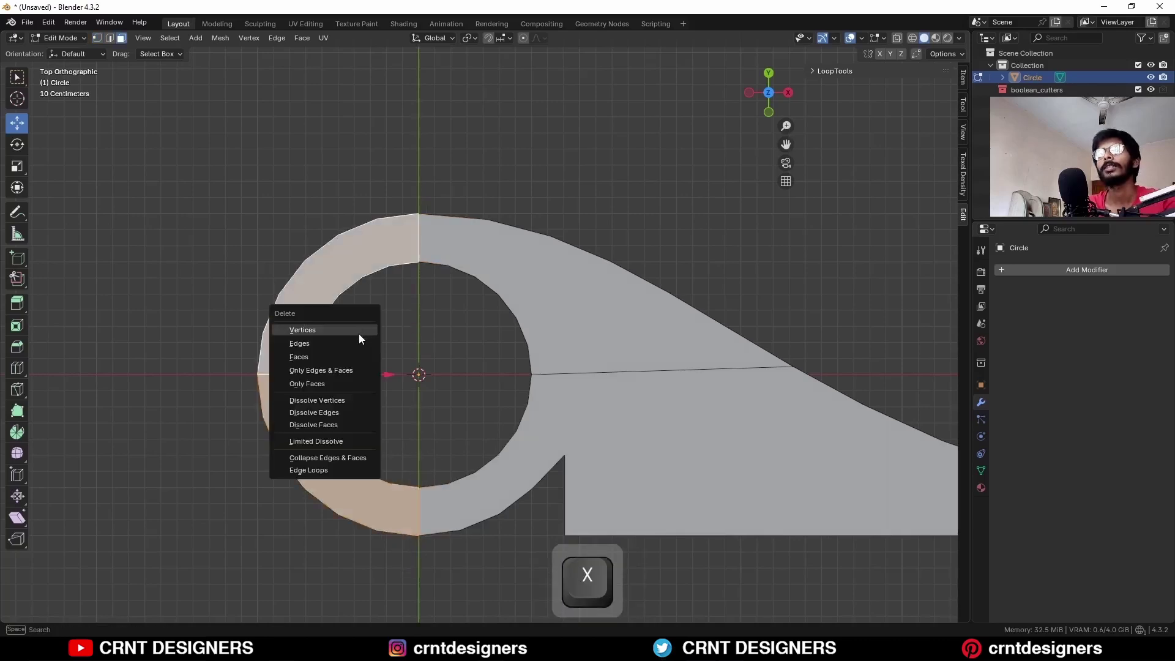
{"action": "left_click", "coordinate": [353, 383]}
{"action": "key", "text": "2"}
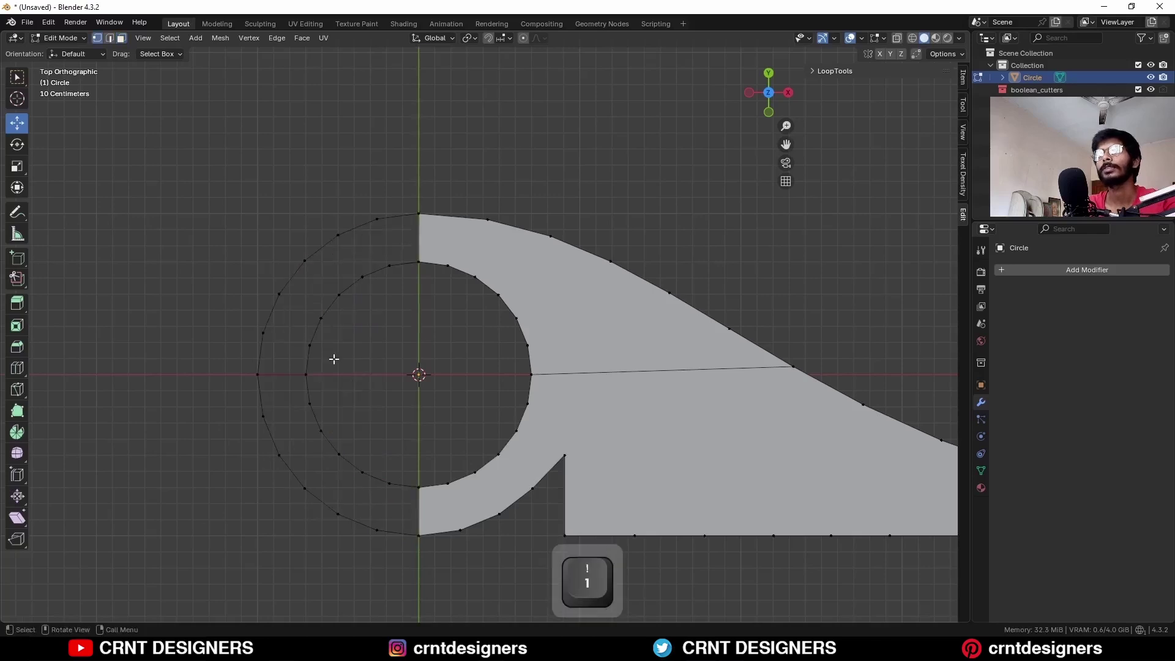
{"action": "key", "text": "x"}
{"action": "left_click", "coordinate": [273, 329]}
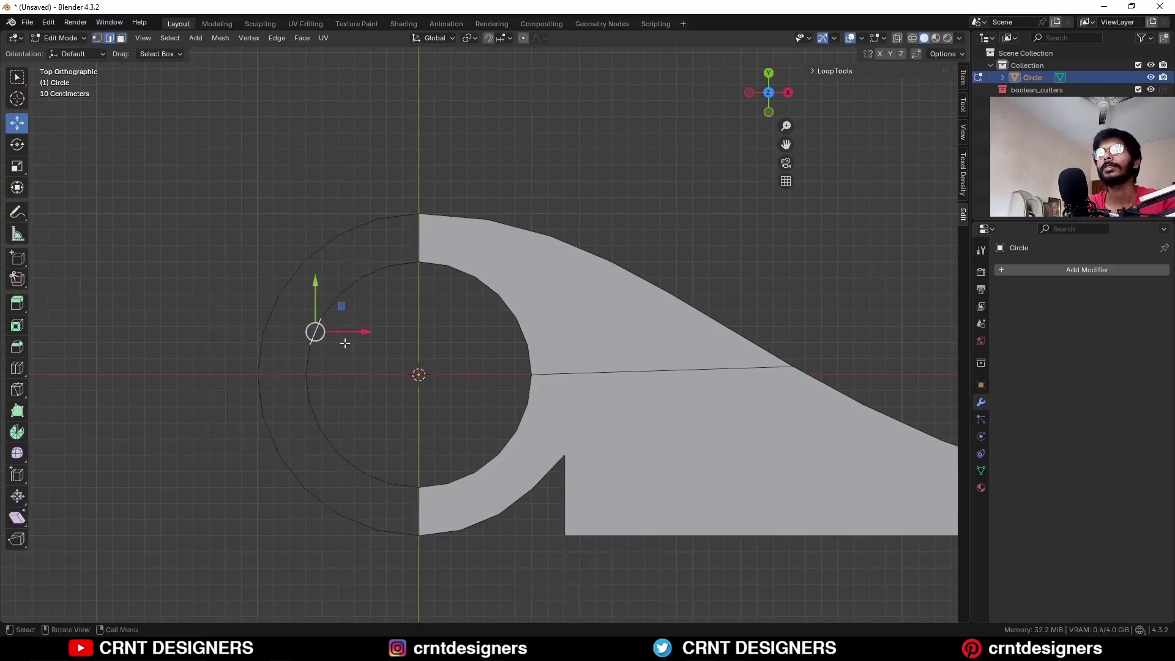
Bridge the open inner and outer arcs on the left half of the ring.
{"action": "left_click", "coordinate": [375, 280], "text": "alt"}
{"action": "left_click", "coordinate": [309, 262], "text": "alt+shift"}
{"action": "right_click", "coordinate": [644, 186]}
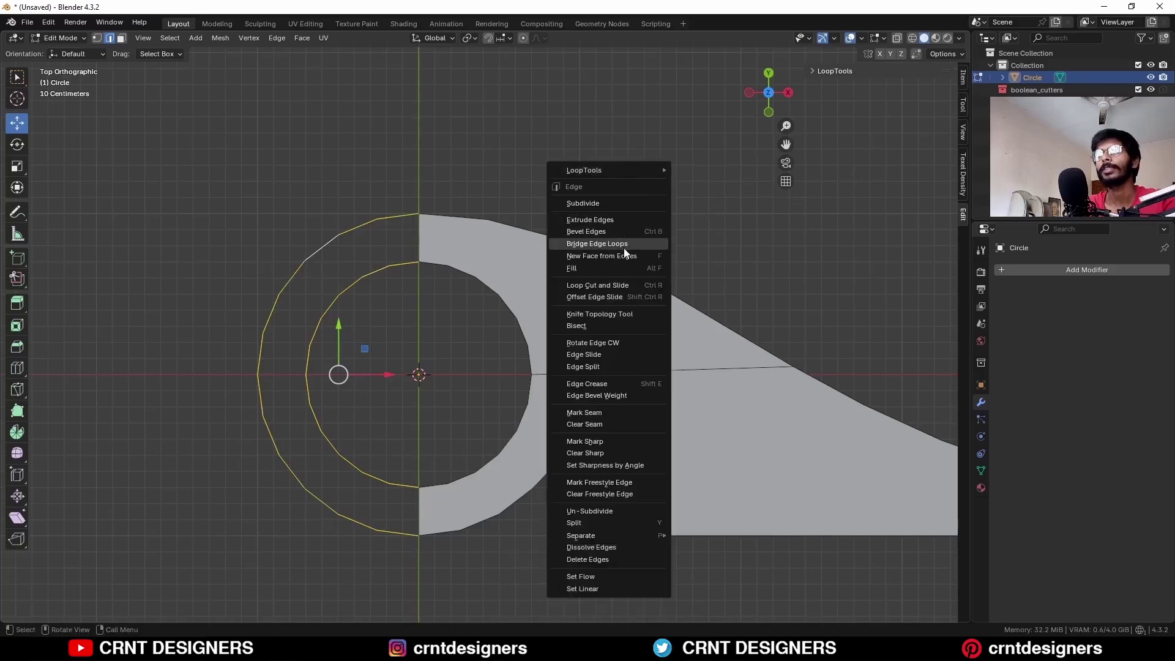
{"action": "left_click", "coordinate": [623, 244]}
{"action": "left_click", "coordinate": [603, 197]}
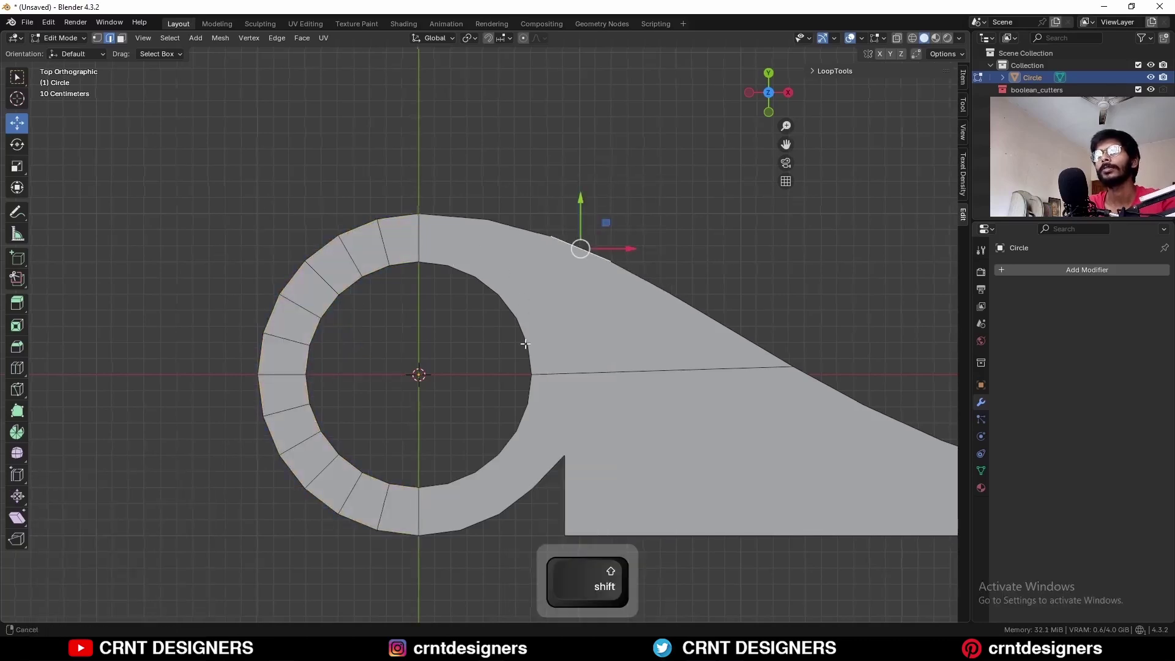
Knife-cut two edges from the hole to the outer outline just right of the ring's topmost vertices.
{"action": "middle_click_drag", "start_coordinate": [531, 342], "coordinate": [515, 341], "text": "shift"}
{"action": "key", "text": "1"}
{"action": "left_click", "coordinate": [424, 303]}
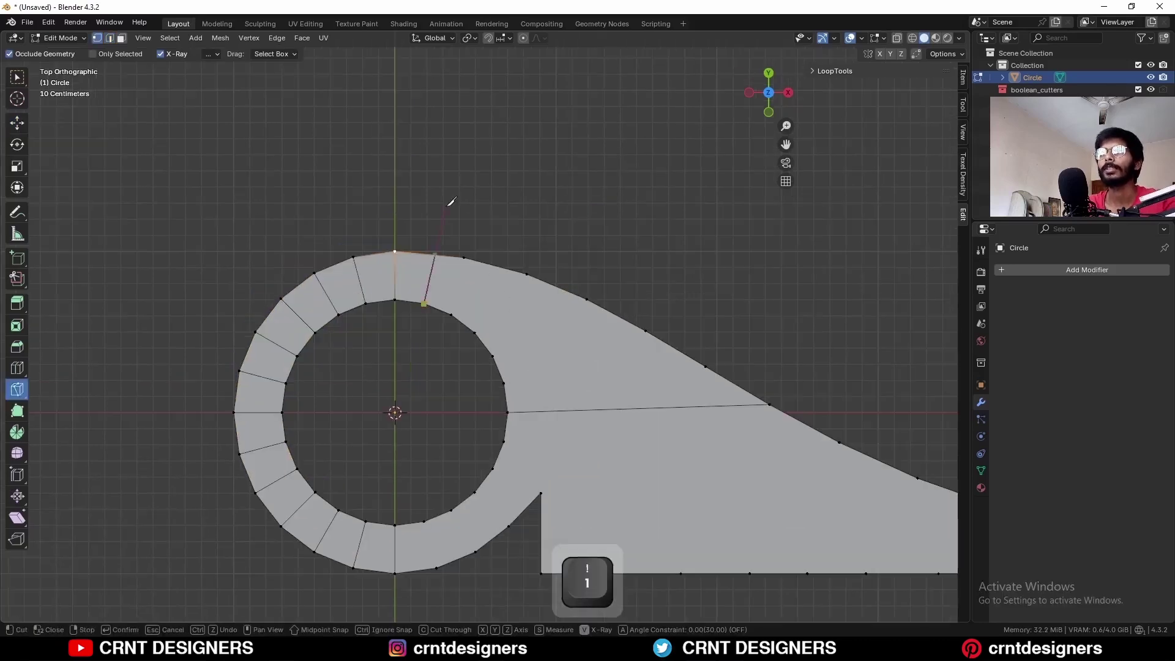
{"action": "left_click", "coordinate": [440, 204]}
{"action": "key", "text": "space"}
{"action": "left_click", "coordinate": [451, 315]}
{"action": "left_click", "coordinate": [463, 258]}
{"action": "key", "text": "space"}
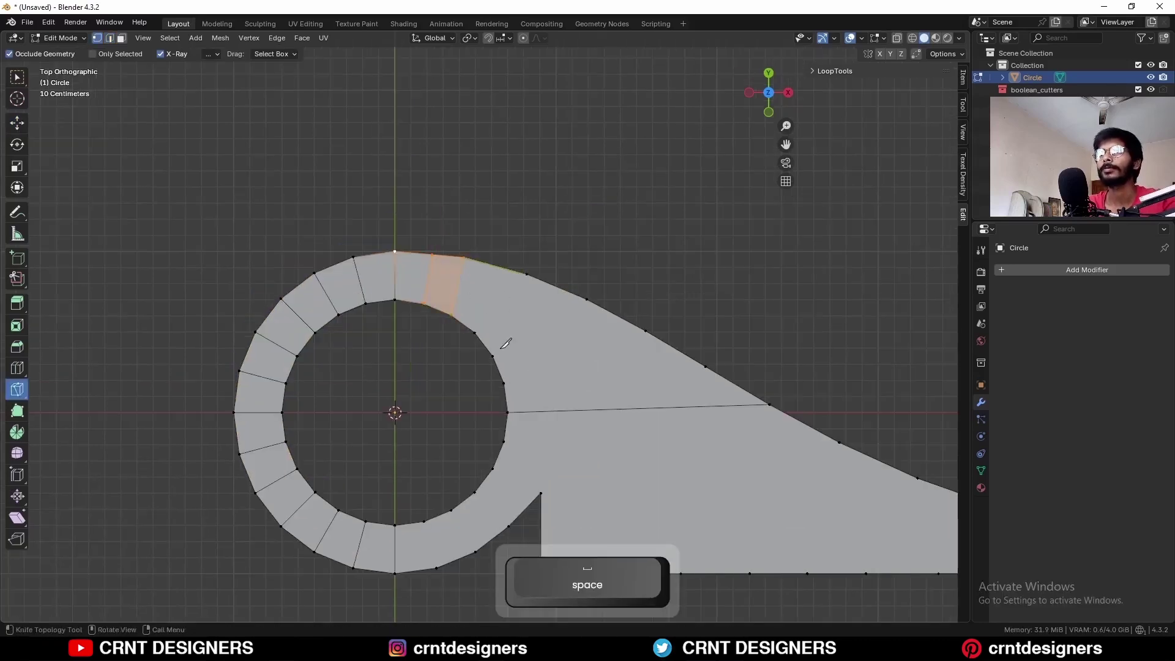
Knife-cut edges between the matching inner and outer vertices of the ring's lower-right arc.
{"action": "middle_click_drag", "start_coordinate": [481, 311], "coordinate": [465, 232], "text": "shift"}
{"action": "left_click", "coordinate": [407, 444]}
{"action": "left_click", "coordinate": [419, 490]}
{"action": "left_click", "coordinate": [458, 474]}
{"action": "key", "text": "Return"}
Knife-cut a fan of edges from the hole's right-side vertices to the vertices of the sloping curve.
{"action": "key", "text": "k"}
{"action": "left_click", "coordinate": [487, 363]}
{"action": "left_click", "coordinate": [822, 365]}
{"action": "key", "text": "space"}
{"action": "left_click", "coordinate": [487, 305]}
{"action": "left_click", "coordinate": [689, 288]}
{"action": "key", "text": "space"}
{"action": "left_click_drag", "start_coordinate": [476, 278], "coordinate": [629, 253]}
{"action": "key", "text": "space"}
{"action": "left_click", "coordinate": [458, 254]}
{"action": "left_click", "coordinate": [577, 224]}
{"action": "key", "text": "Return"}
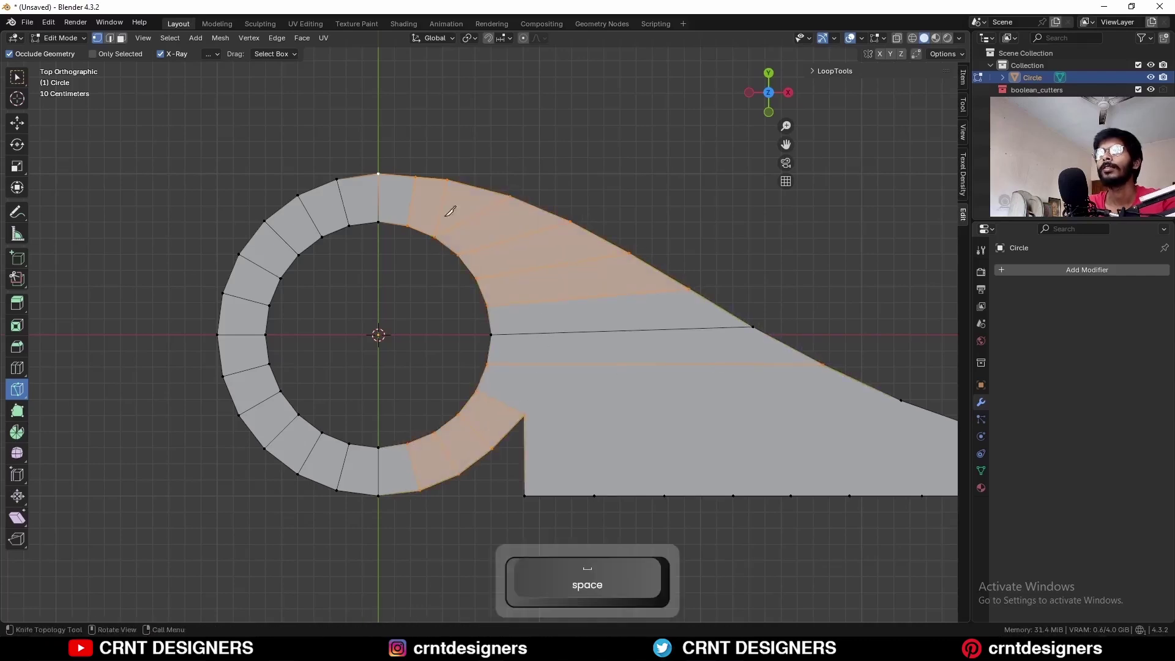
Dissolve the misaligned cuts near the ring's top and reconnect the hole vertices there to the matching outline vertices.
{"action": "key", "text": "c"}
{"action": "key", "text": "ctrl+x"}
{"action": "scroll", "coordinate": [467, 188], "scroll_direction": "down", "scroll_amount": 2}
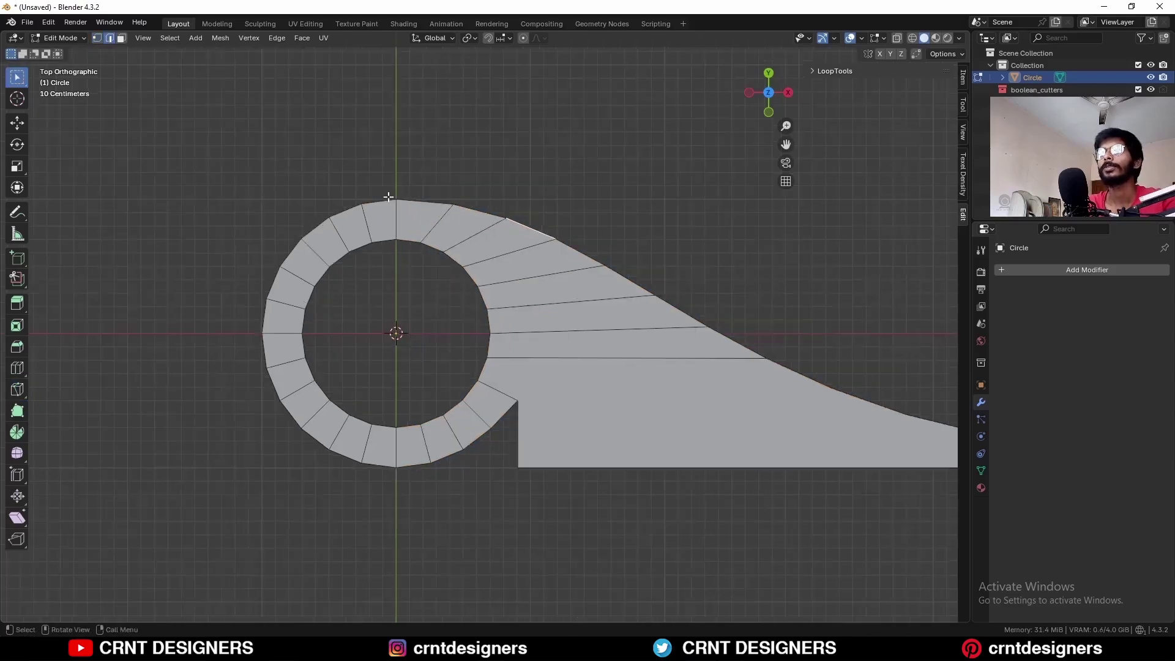
Knife-cut from the upper corner of the notch across the fan of edges to the sloping curve.
{"action": "middle_click_drag", "start_coordinate": [697, 351], "coordinate": [632, 327], "text": "shift"}
{"action": "key", "text": "k"}
{"action": "key", "text": "1"}
{"action": "left_click", "coordinate": [454, 376]}
{"action": "left_click", "coordinate": [491, 216]}
{"action": "key", "text": "space"}
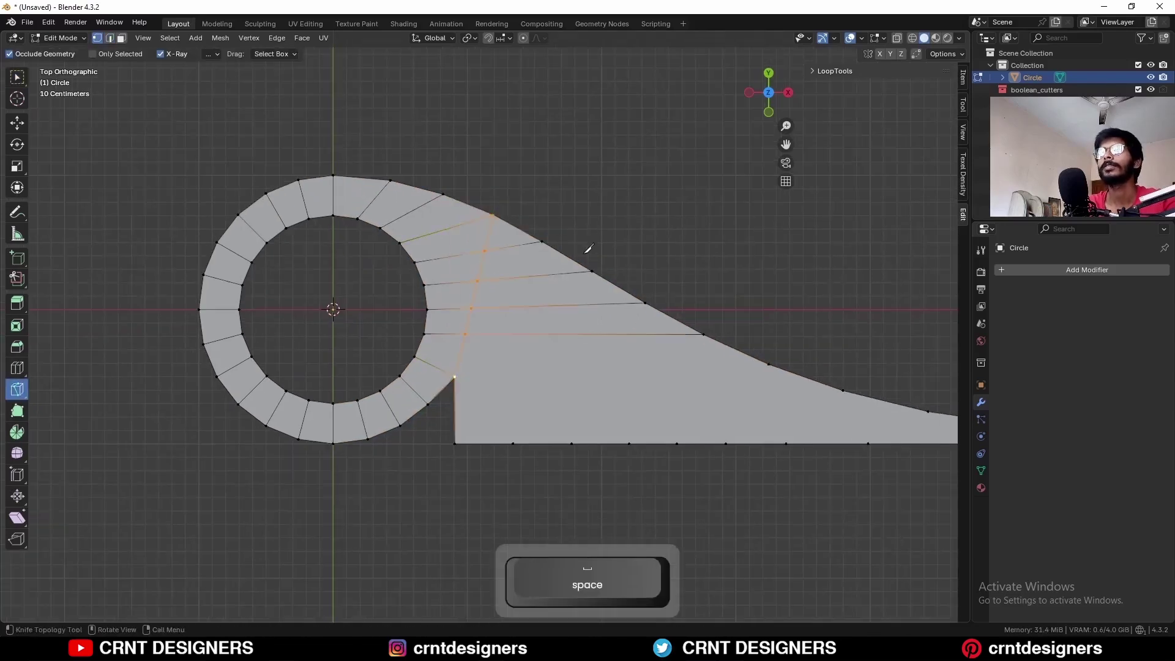
Knife-cut from the notch's upper corner along the body to the next free vertex of the sloping curve.
{"action": "middle_click_drag", "start_coordinate": [507, 252], "coordinate": [368, 214], "text": "shift"}
{"action": "left_click", "coordinate": [314, 341]}
{"action": "left_click", "coordinate": [627, 327]}
{"action": "key", "text": "space"}
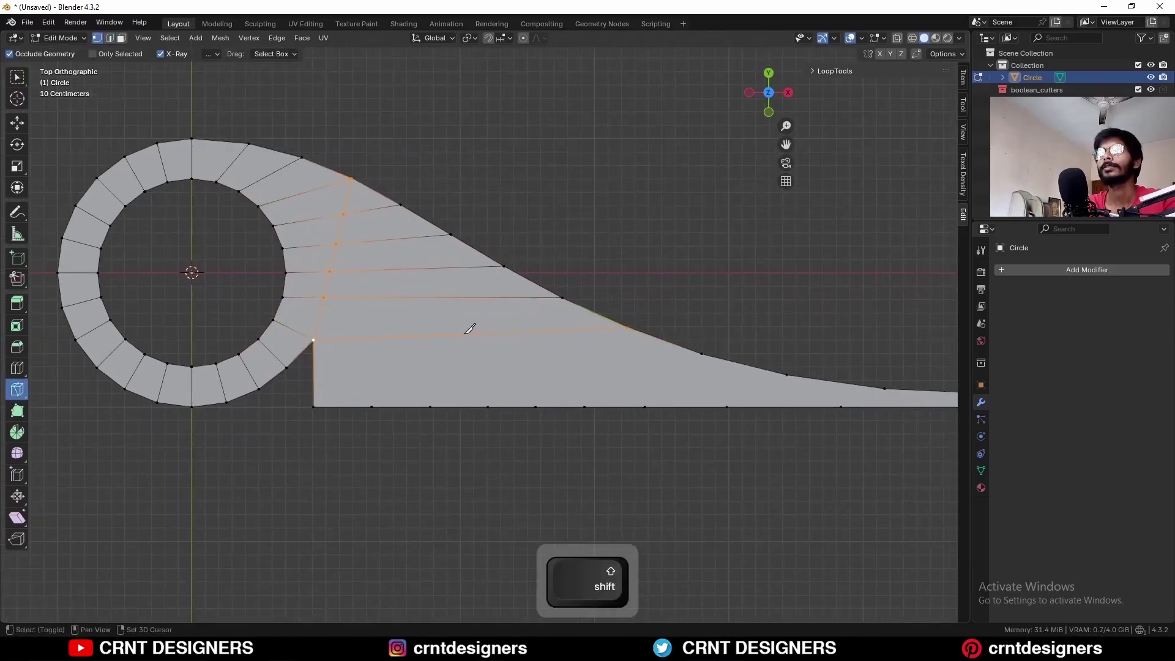
Knife-cut vertical edges from the three sloping-curve vertices nearest the tail tip down to the base line.
{"action": "scroll", "coordinate": [704, 321], "scroll_direction": "down", "scroll_amount": 5, "text": "shift"}
{"action": "middle_click_drag", "start_coordinate": [892, 309], "coordinate": [594, 341], "text": "shift"}
{"action": "left_click", "coordinate": [587, 344]}
{"action": "key", "text": "y"}
{"action": "left_click", "coordinate": [614, 465]}
{"action": "key", "text": "space"}
{"action": "left_click", "coordinate": [488, 333]}
{"action": "key", "text": "y"}
{"action": "left_click", "coordinate": [502, 438]}
{"action": "key", "text": "space"}
{"action": "left_click", "coordinate": [402, 311]}
{"action": "key", "text": "y"}
{"action": "left_click", "coordinate": [417, 435]}
{"action": "key", "text": "space"}
Try to cut another vertical edge from the next sloping-curve vertex down to the base line.
{"action": "left_click", "coordinate": [329, 284]}
{"action": "key", "text": "y"}
{"action": "left_click", "coordinate": [331, 462]}
{"action": "key", "text": "space"}
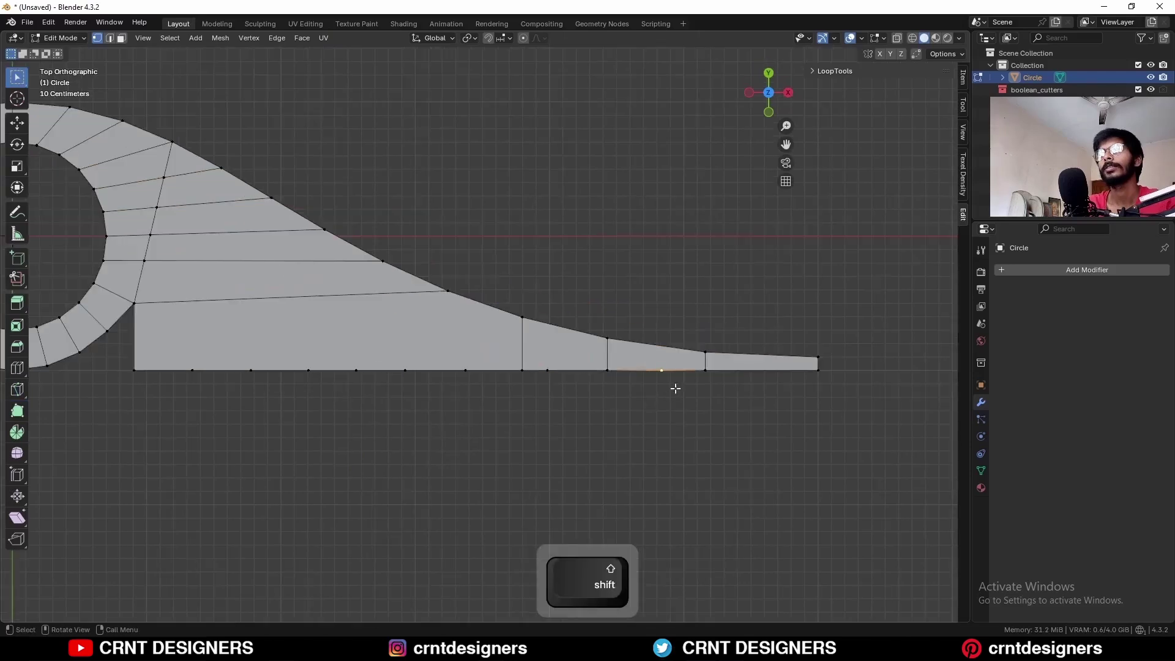
Select the unneeded vertices along the base line and dissolve them.
{"action": "left_click_drag", "start_coordinate": [591, 386], "coordinate": [529, 361], "text": "shift"}
{"action": "left_click_drag", "start_coordinate": [510, 386], "coordinate": [184, 353], "text": "shift"}
{"action": "key", "text": "ctrl+x"}
{"action": "middle_click_drag", "start_coordinate": [319, 278], "coordinate": [487, 349], "text": "shift"}
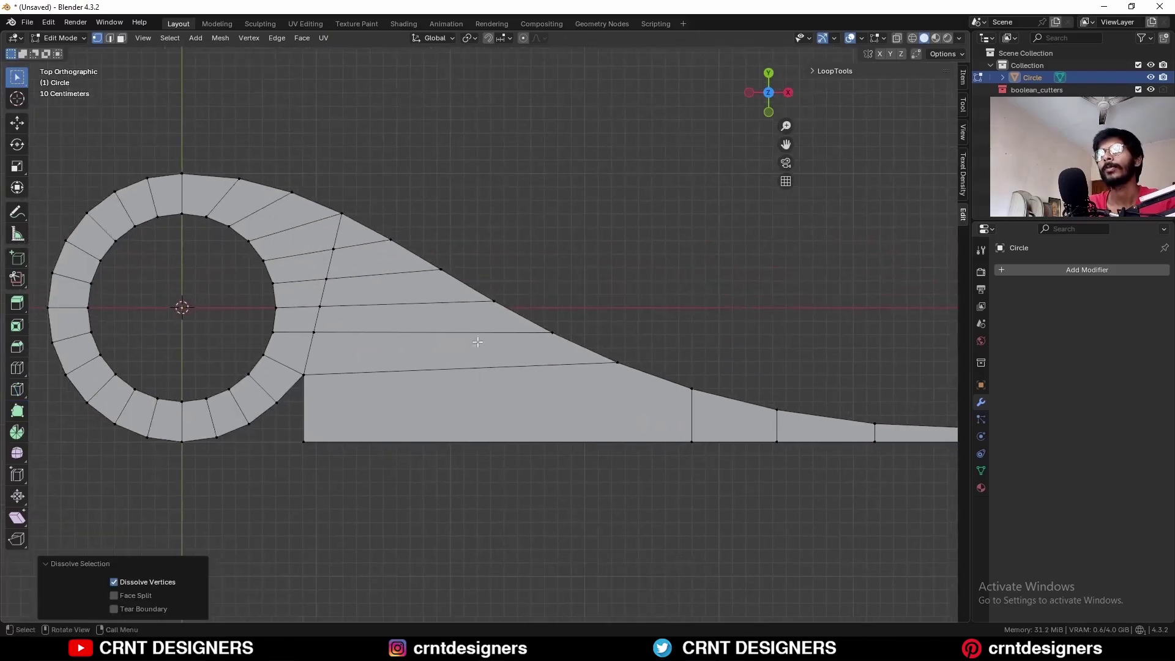
Select all faces of the profile and inset them to form a border along the outline.
{"action": "key", "text": "a"}
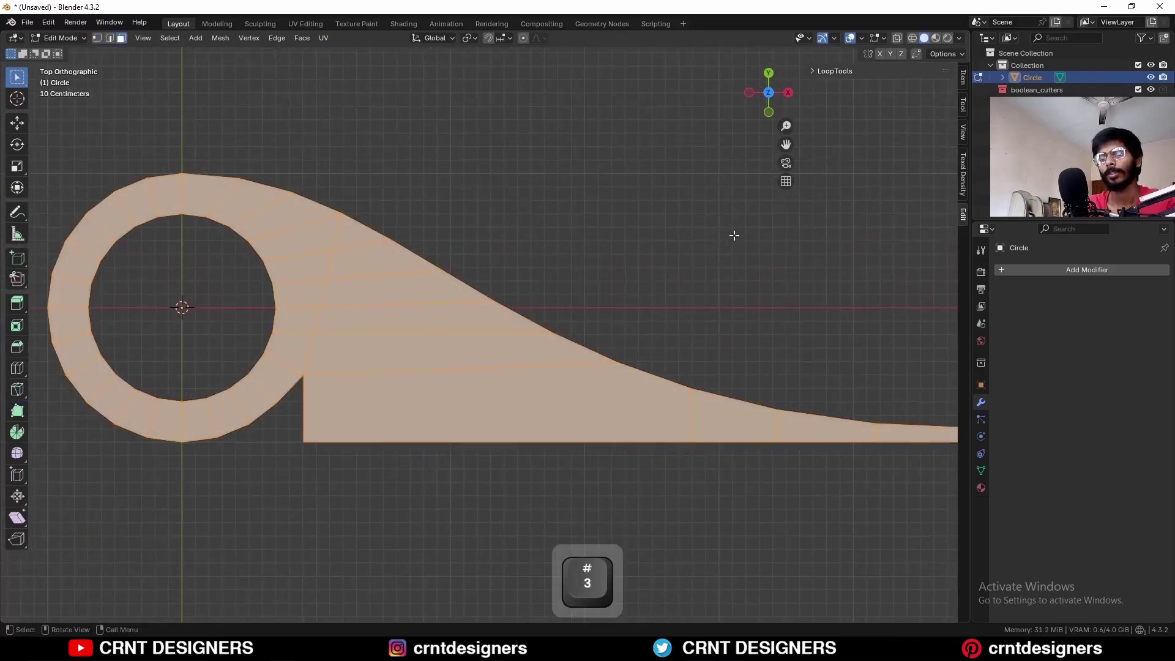
{"action": "key", "text": "i"}
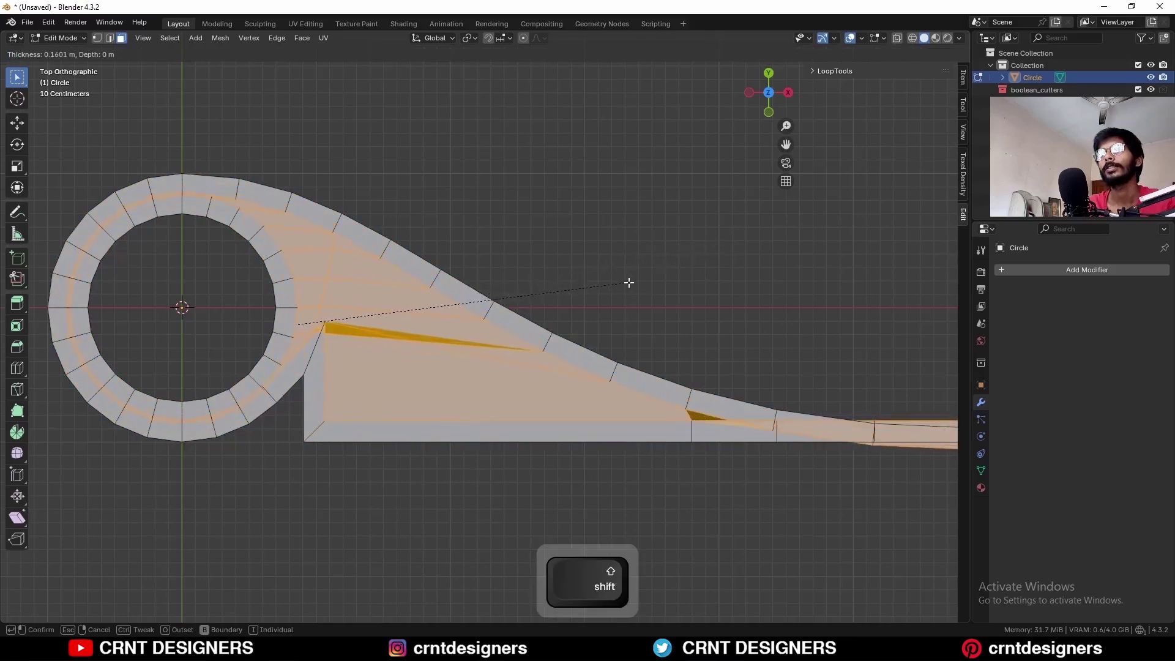
{"action": "left_click", "coordinate": [606, 288]}
Dissolve the extra inset edge loop running around the hole.
{"action": "key", "text": "2"}
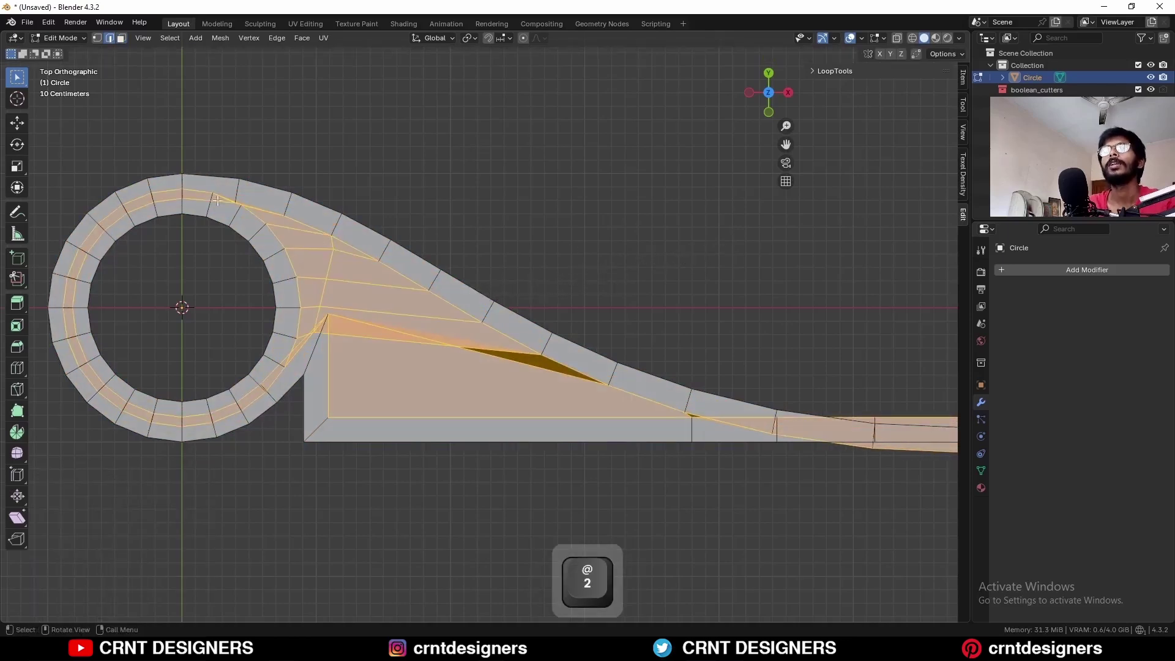
{"action": "left_click", "coordinate": [199, 190], "text": "alt"}
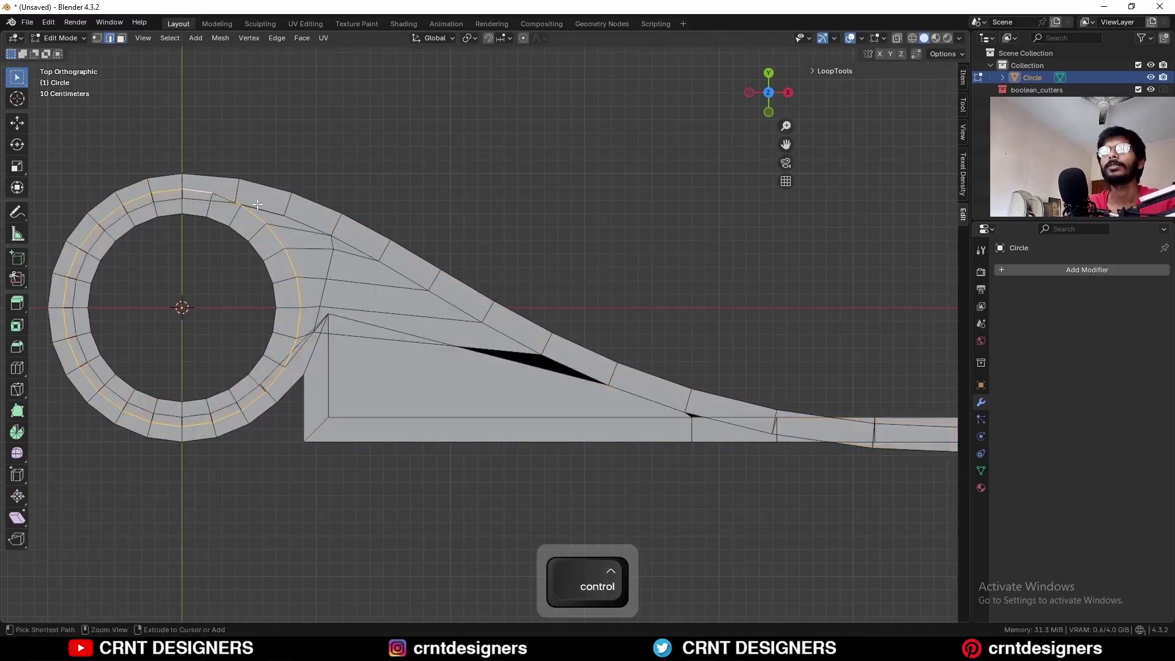
{"action": "key", "text": "ctrl+x"}
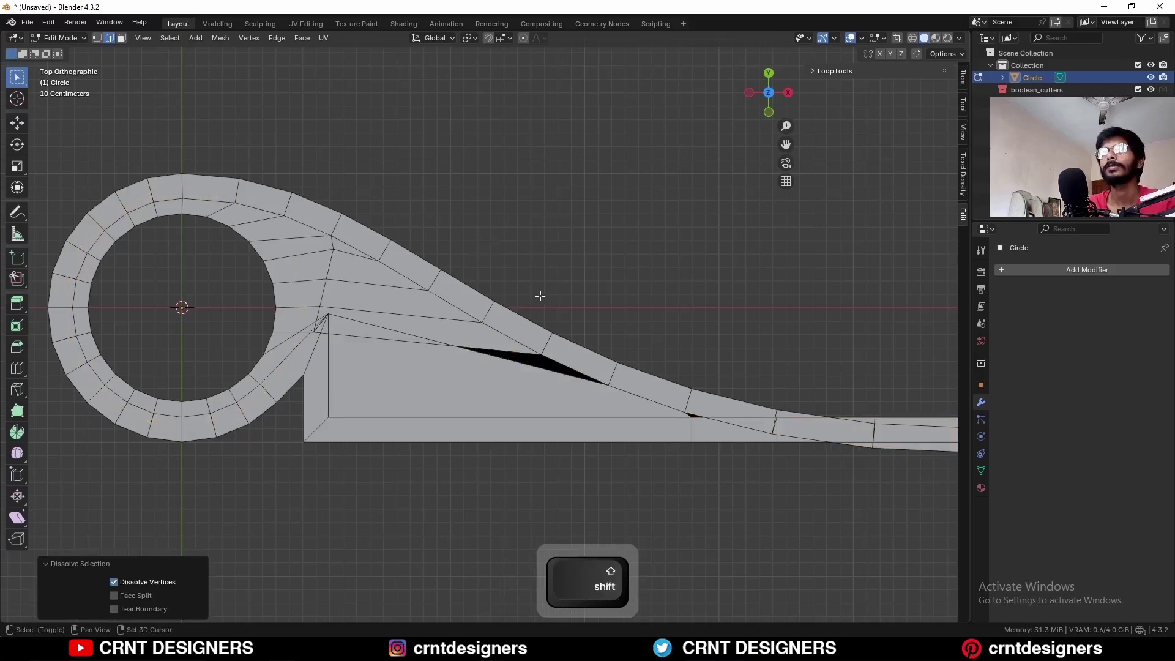
{"action": "middle_click_drag", "start_coordinate": [520, 289], "coordinate": [367, 272], "text": "shift"}
Merge the crossing inset vertices at the first vertical cut where the tail narrows.
{"action": "key", "text": "1"}
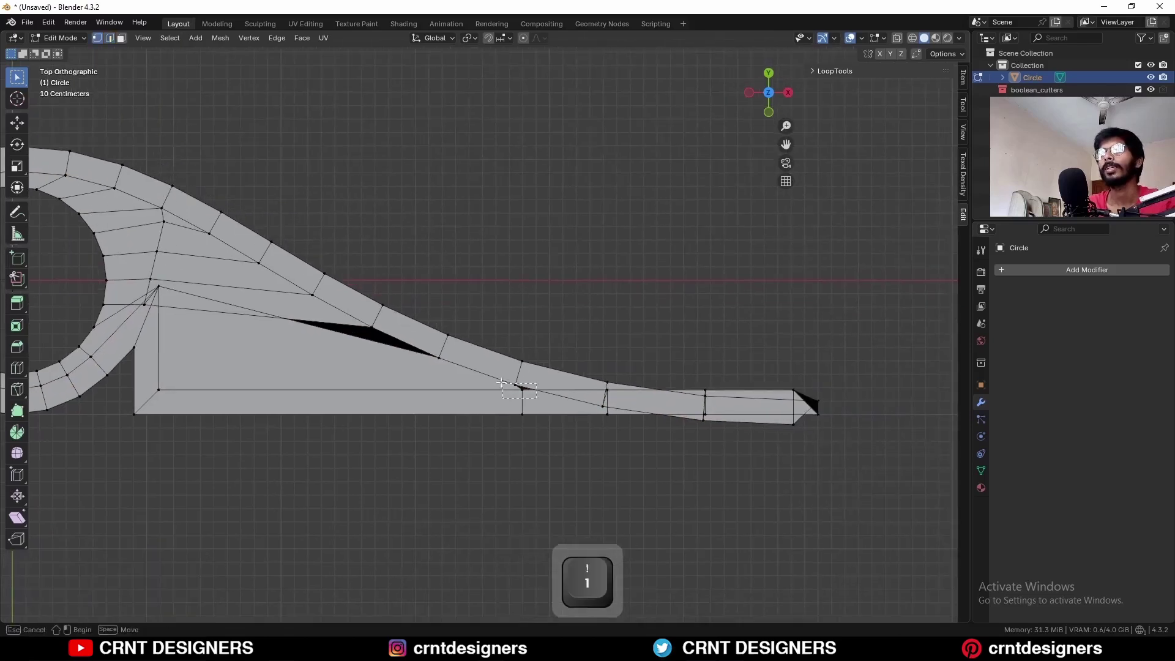
{"action": "left_click_drag", "start_coordinate": [500, 383], "coordinate": [518, 380]}
{"action": "key", "text": "m"}
{"action": "left_click", "coordinate": [564, 366]}
{"action": "key", "text": "2"}
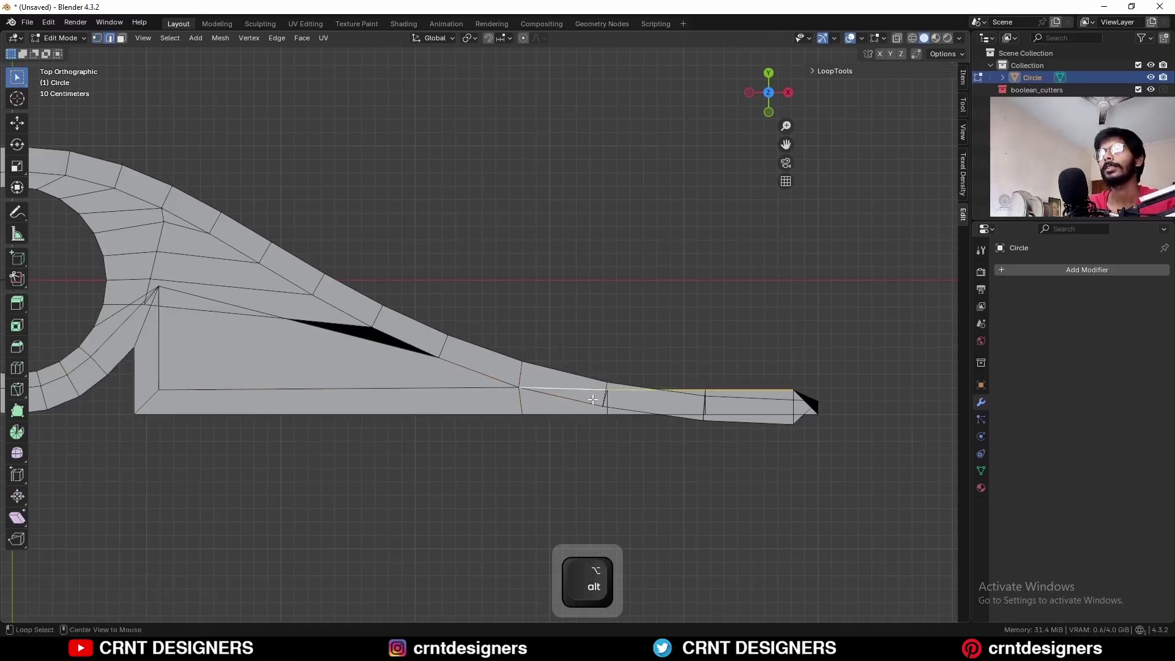
Dissolve the overlapping inset edges running through the narrow tail beyond the first vertical cut.
{"action": "left_click", "coordinate": [591, 402], "text": "alt+shift"}
{"action": "key", "text": "ctrl+x"}
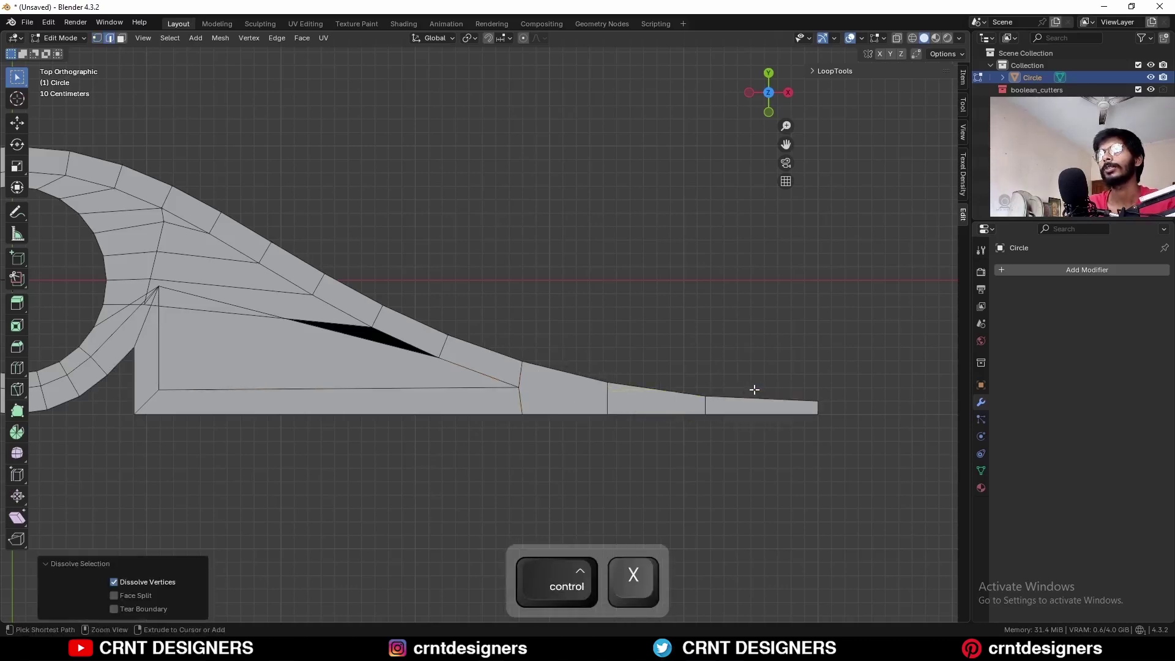
{"action": "middle_click_drag", "start_coordinate": [366, 334], "coordinate": [528, 334], "text": "shift"}
Dissolve the stray edges that cross the wide area between the notch corner and the curved border.
{"action": "key", "text": "1"}
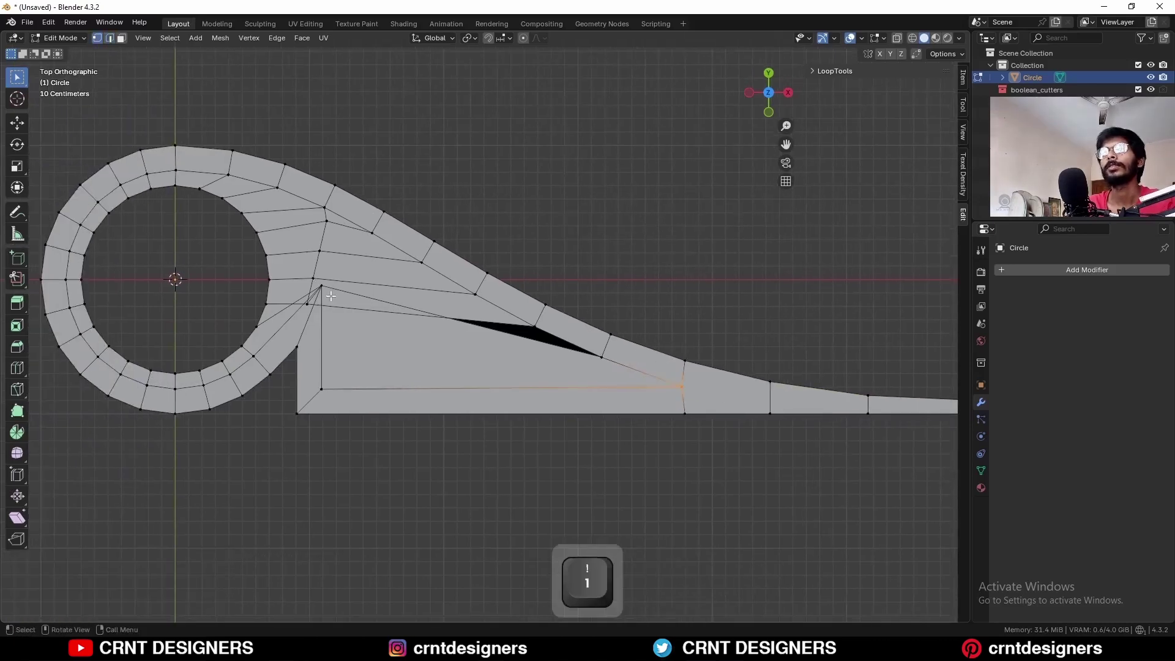
{"action": "key", "text": "2"}
{"action": "left_click", "coordinate": [398, 304], "text": "ctrl"}
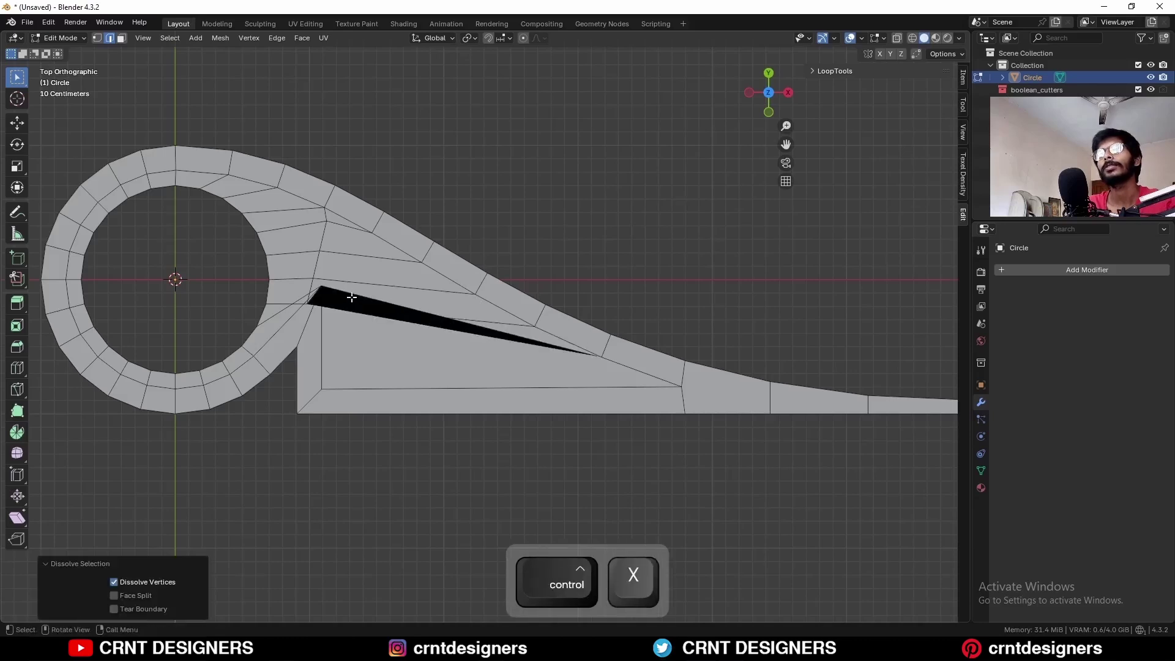
{"action": "left_click", "coordinate": [376, 299], "text": "ctrl"}
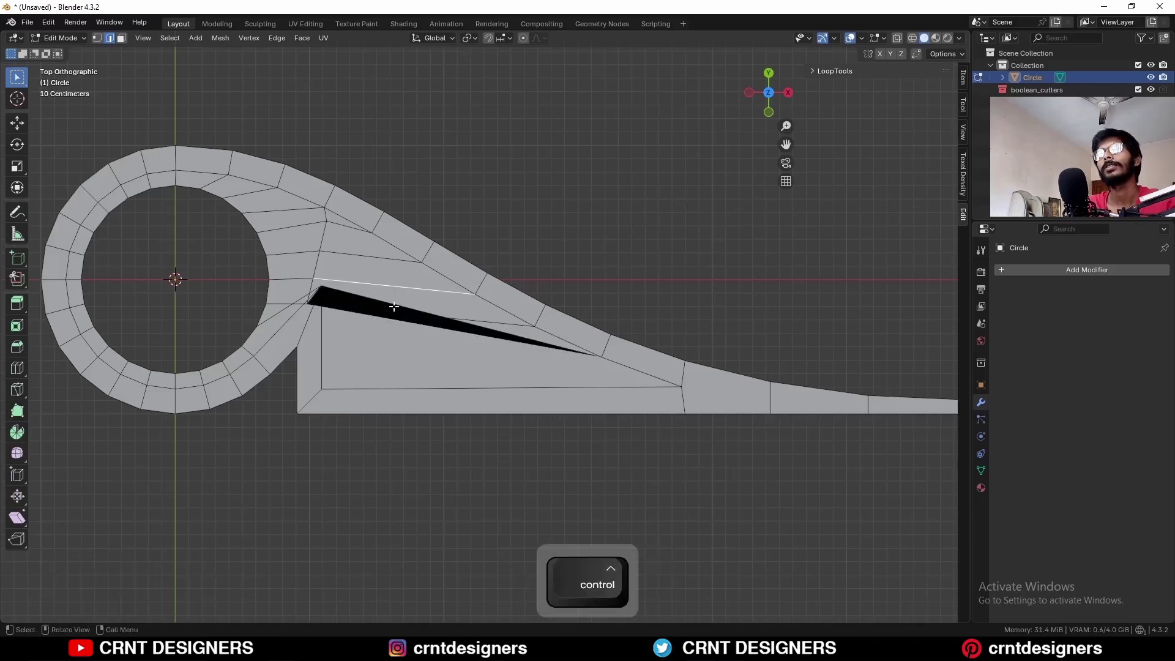
{"action": "key", "text": "ctrl+x"}
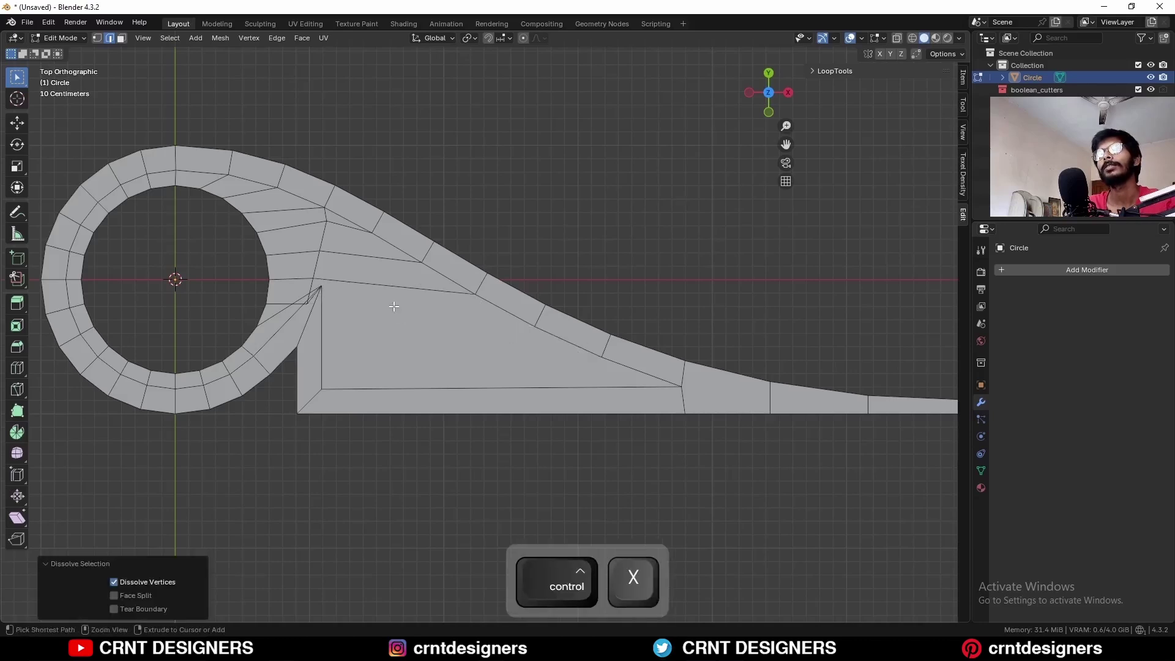
Dissolve the leftover inset edge chain between the hole ring and the curved border above the notch.
{"action": "key", "text": "1"}
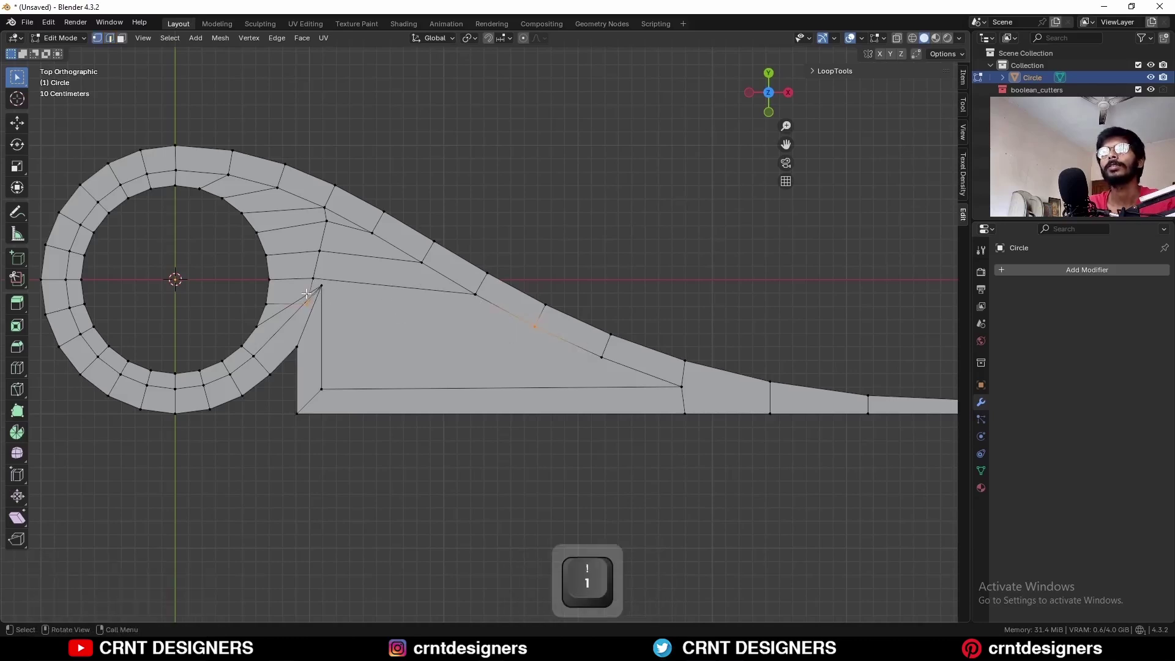
{"action": "left_click", "coordinate": [318, 244]}
{"action": "key", "text": "ctrl+x"}
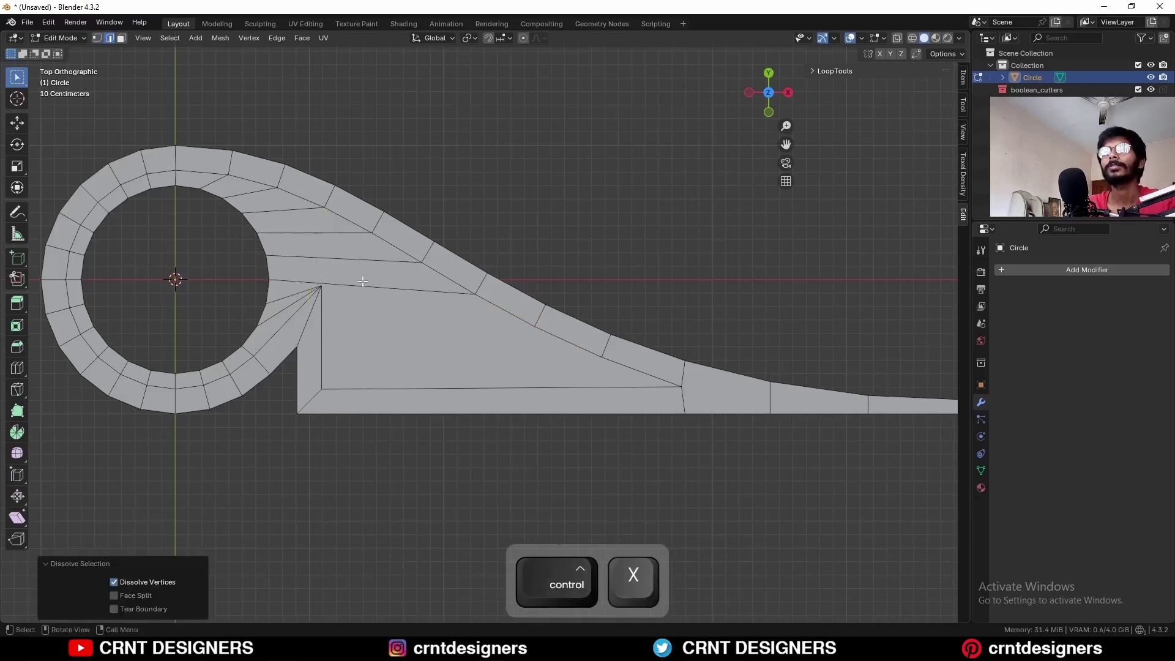
Move the notch's inner corner vertex about -0.2 m along Y and about -0.11 m along X.
{"action": "key", "text": "1"}
{"action": "key", "text": "g"}
{"action": "key", "text": "y"}
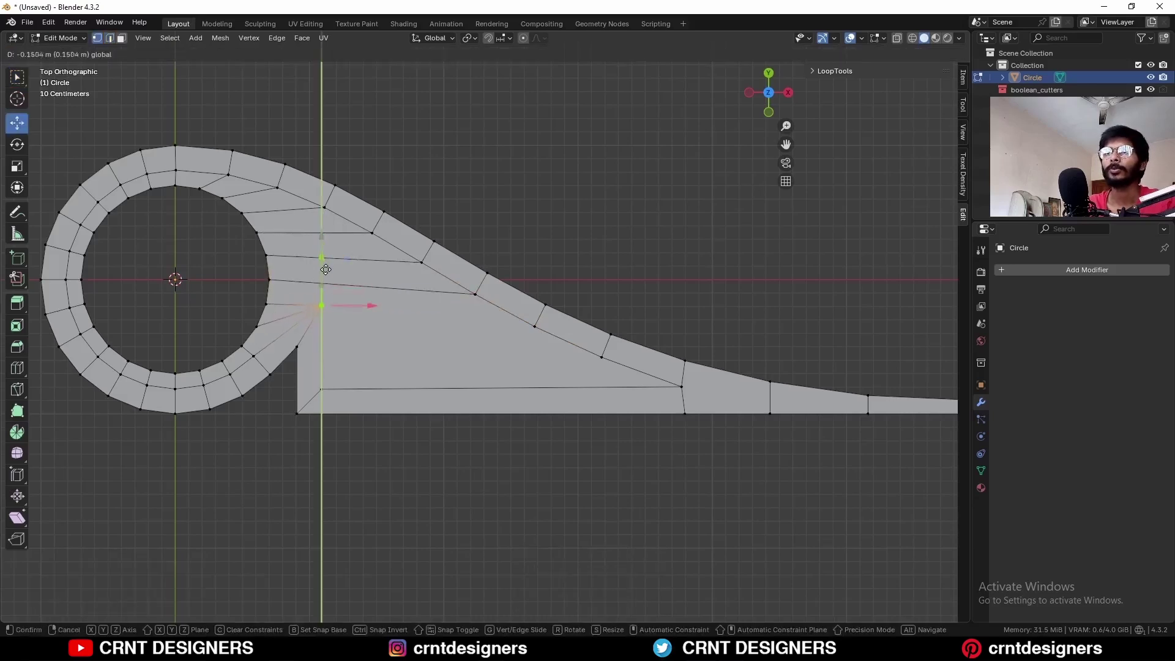
{"action": "left_click", "coordinate": [326, 274]}
{"action": "key", "text": "g"}
{"action": "key", "text": "x"}
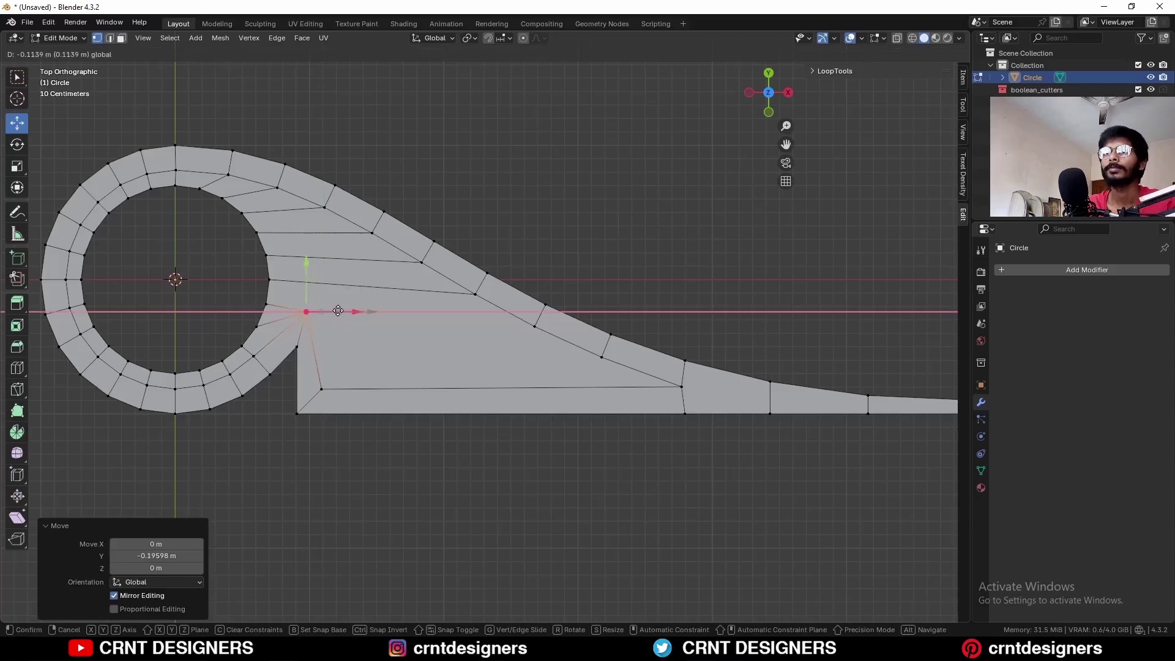
{"action": "left_click", "coordinate": [338, 310]}
Fill the round hole, inset the new face by about 0.16 m and delete the inner face.
{"action": "key", "text": "2"}
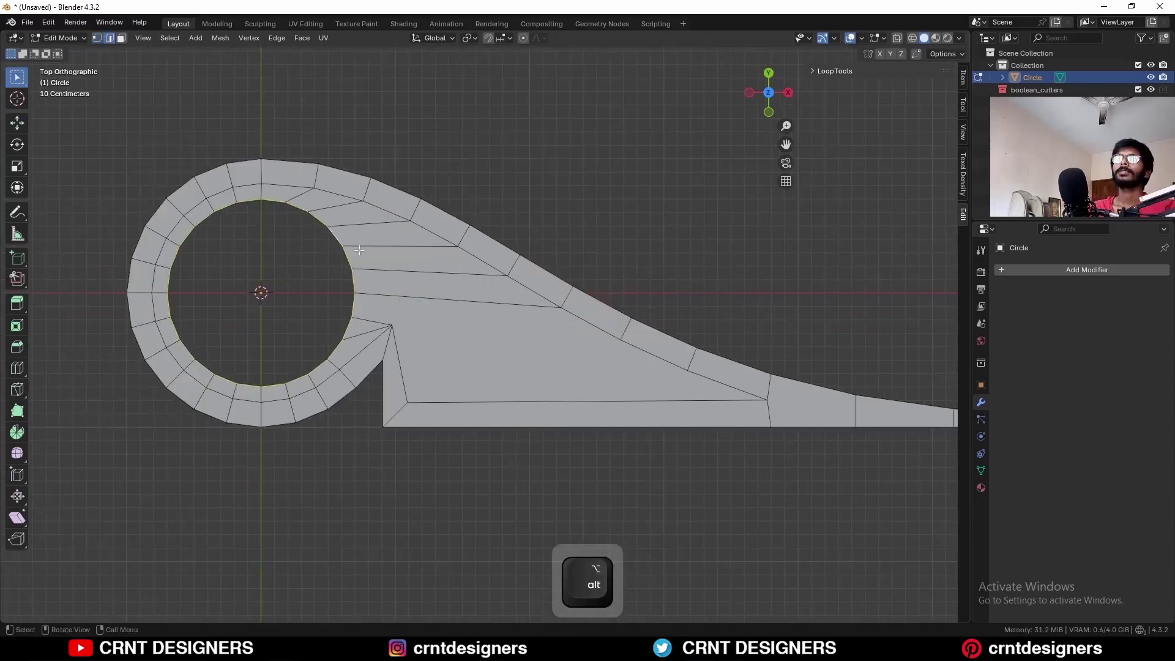
{"action": "key", "text": "f"}
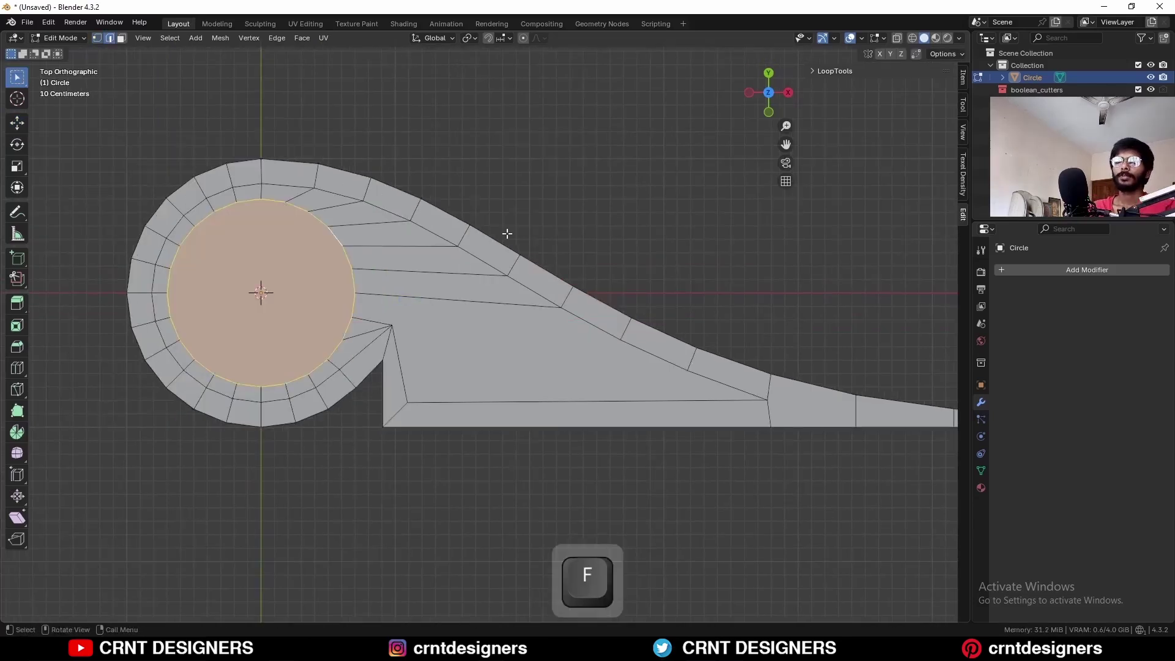
{"action": "key", "text": "i"}
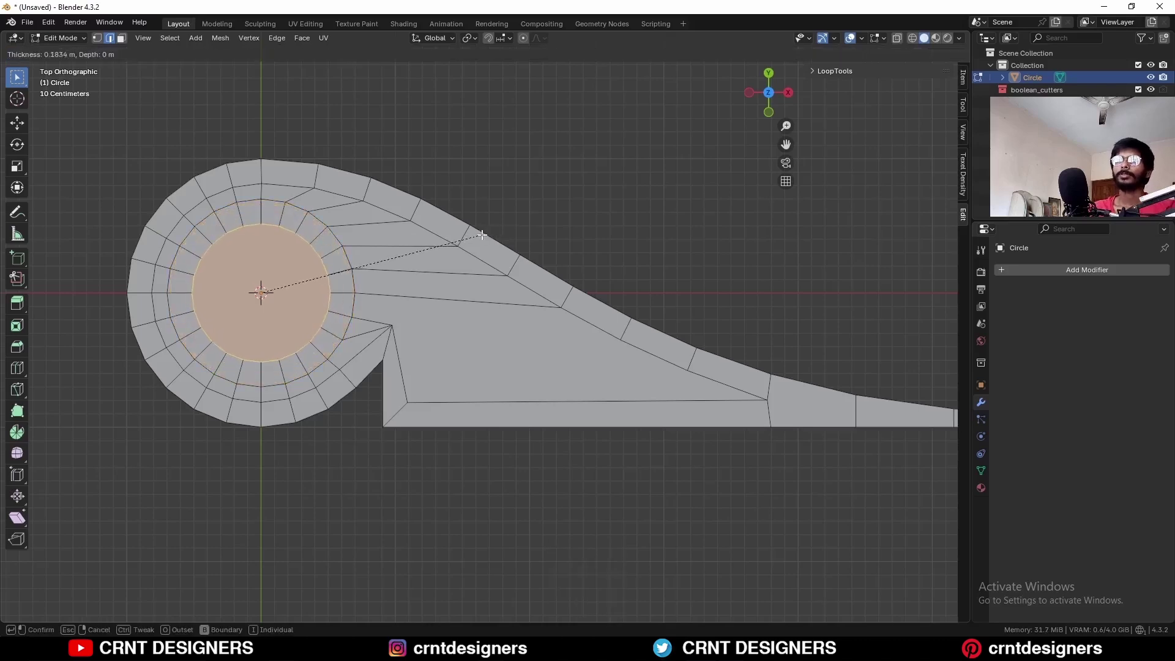
{"action": "left_click", "coordinate": [485, 234]}
{"action": "key", "text": "x"}
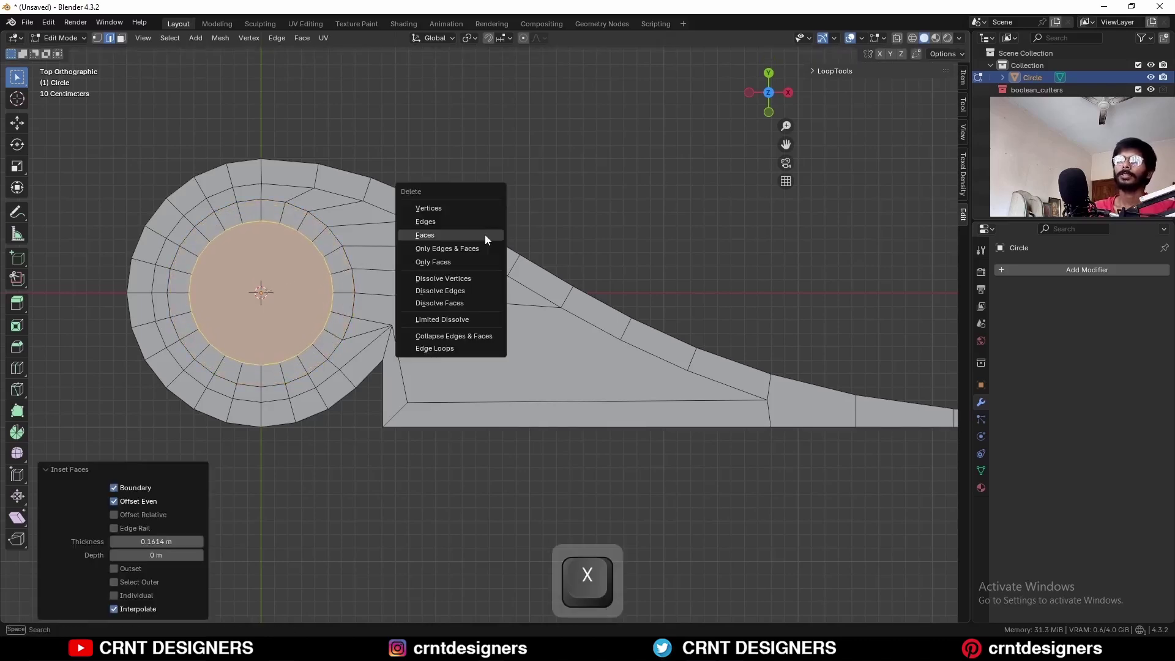
{"action": "left_click", "coordinate": [484, 233]}
Knife-cut a line from the notch's inner corner vertex up to the inset vertex on the curved border.
{"action": "middle_click_drag", "start_coordinate": [505, 252], "coordinate": [490, 260], "text": "shift"}
{"action": "scroll", "coordinate": [489, 261], "scroll_direction": "up", "scroll_amount": 1}
{"action": "key", "text": "1"}
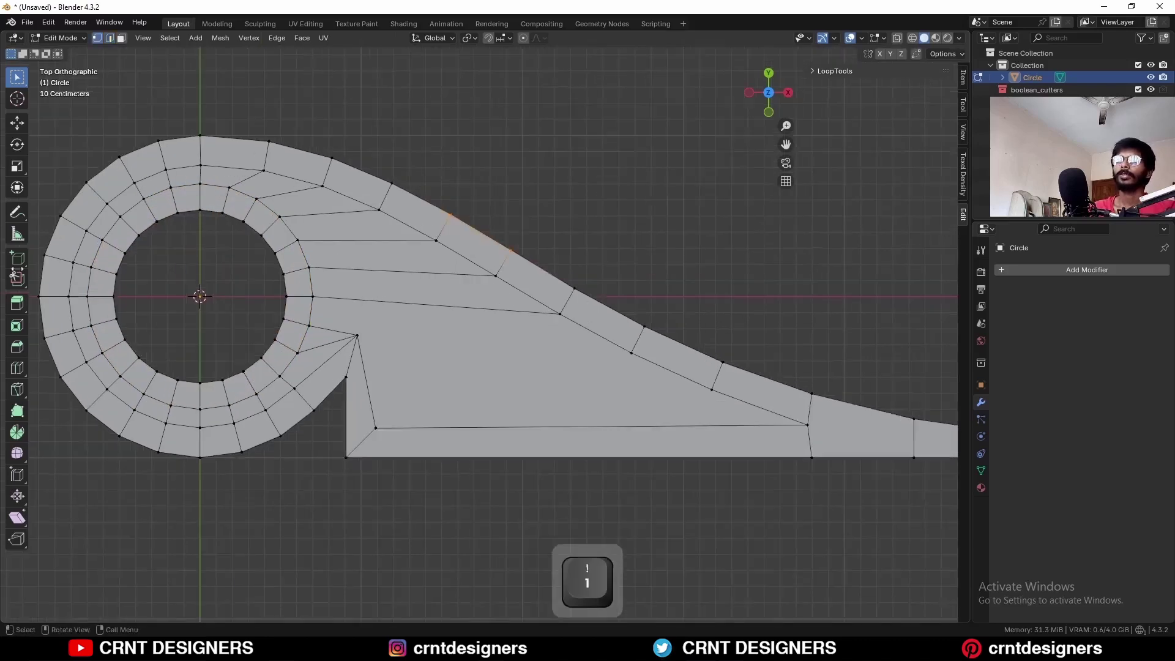
{"action": "left_click", "coordinate": [17, 391]}
{"action": "left_click", "coordinate": [356, 333]}
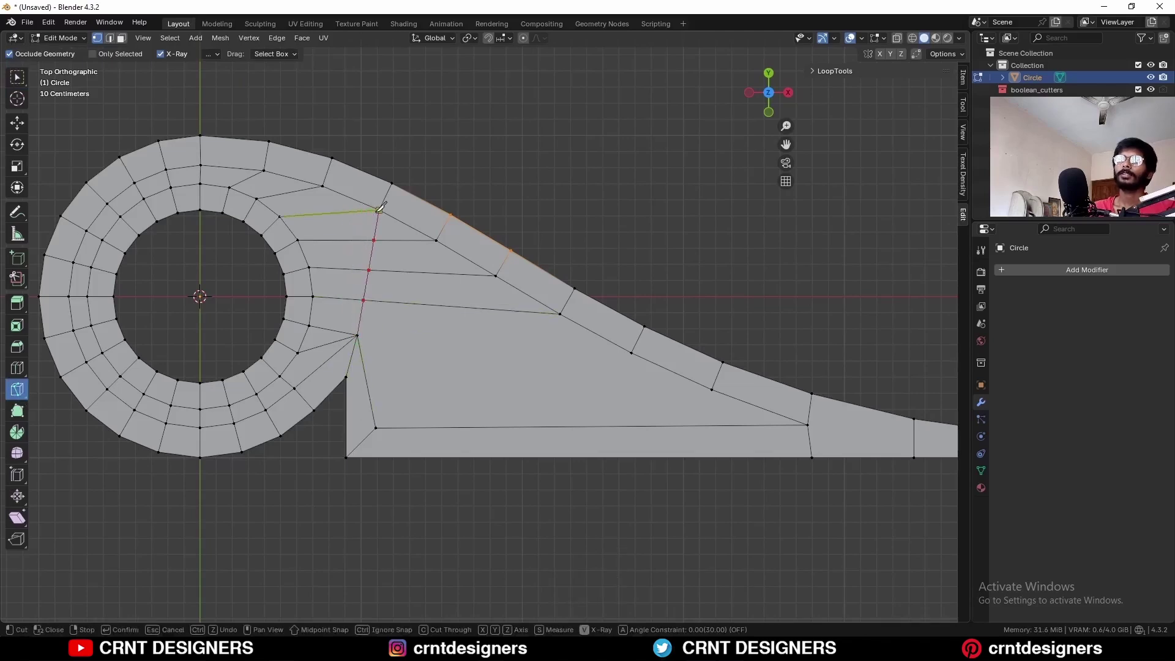
{"action": "left_click", "coordinate": [378, 211]}
{"action": "key", "text": "space"}
Knife-cut an edge from the hole ring to the new cut line and dissolve the redundant edge beside it.
{"action": "middle_click_drag", "start_coordinate": [361, 315], "coordinate": [370, 316], "text": "shift"}
{"action": "left_click", "coordinate": [319, 325]}
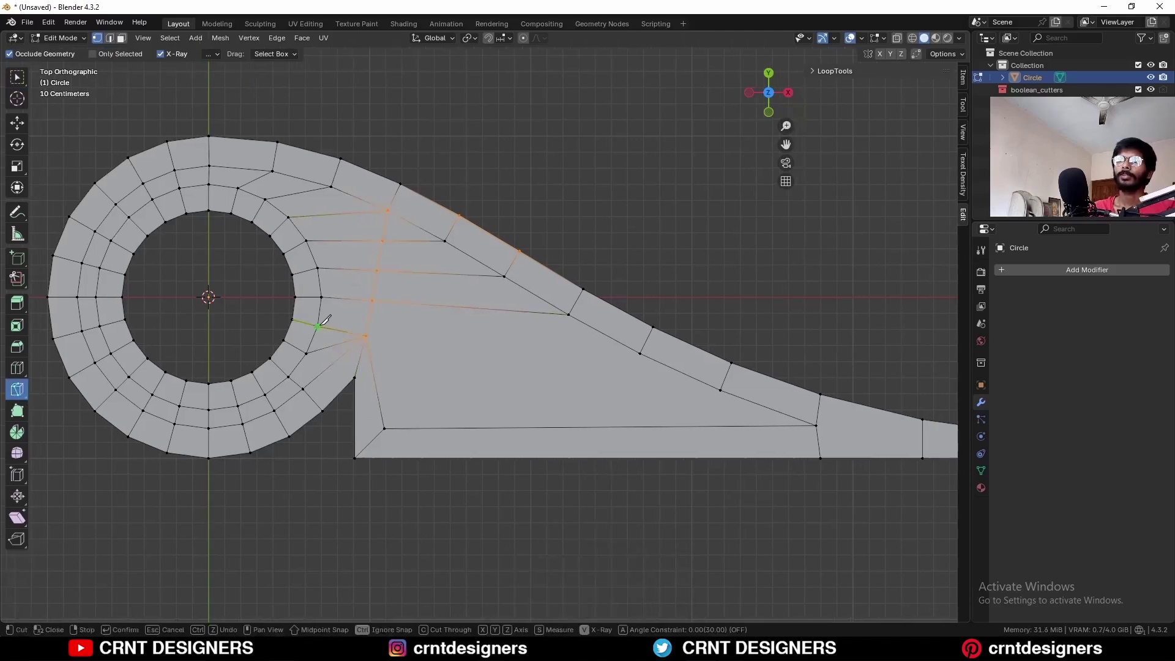
{"action": "left_click", "coordinate": [369, 318]}
{"action": "key", "text": "space"}
{"action": "key", "text": "c"}
{"action": "key", "text": "2"}
{"action": "key", "text": "ctrl+x"}
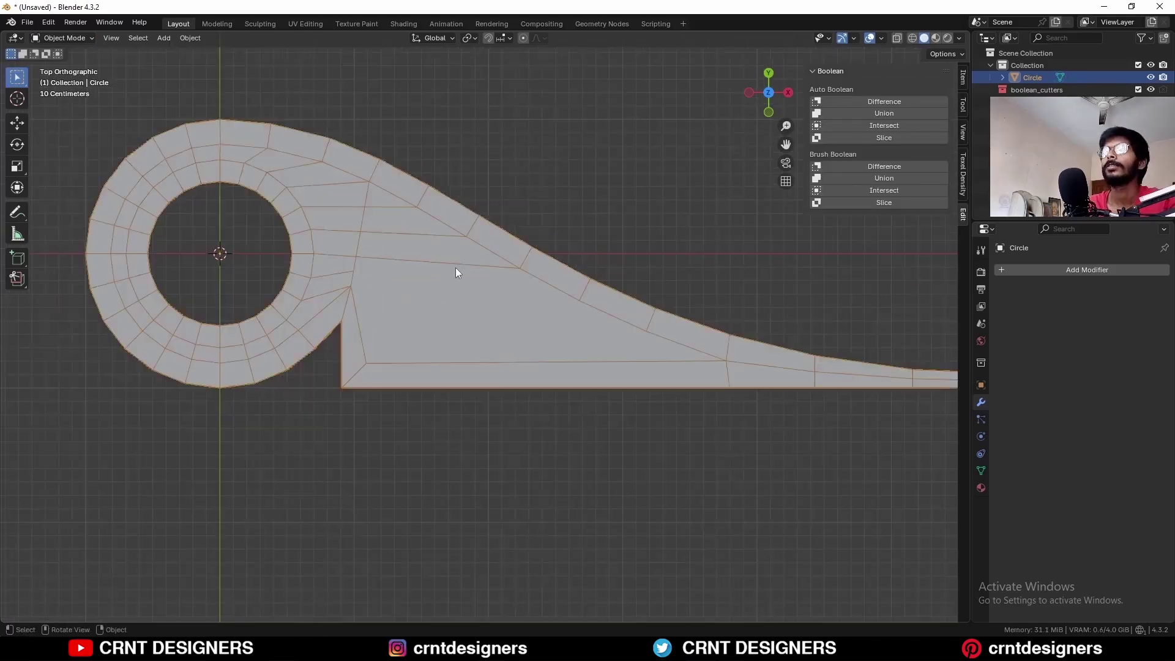
Select the whole profile and extrude it upward along Z to give it thickness.
{"action": "key", "text": "Tab"}
{"action": "key", "text": "a"}
{"action": "scroll", "coordinate": [464, 285], "scroll_direction": "down", "scroll_amount": 3}
{"action": "middle_click_drag", "start_coordinate": [464, 285], "coordinate": [346, 194]}
{"action": "left_click", "coordinate": [772, 105]}
{"action": "key", "text": "e"}
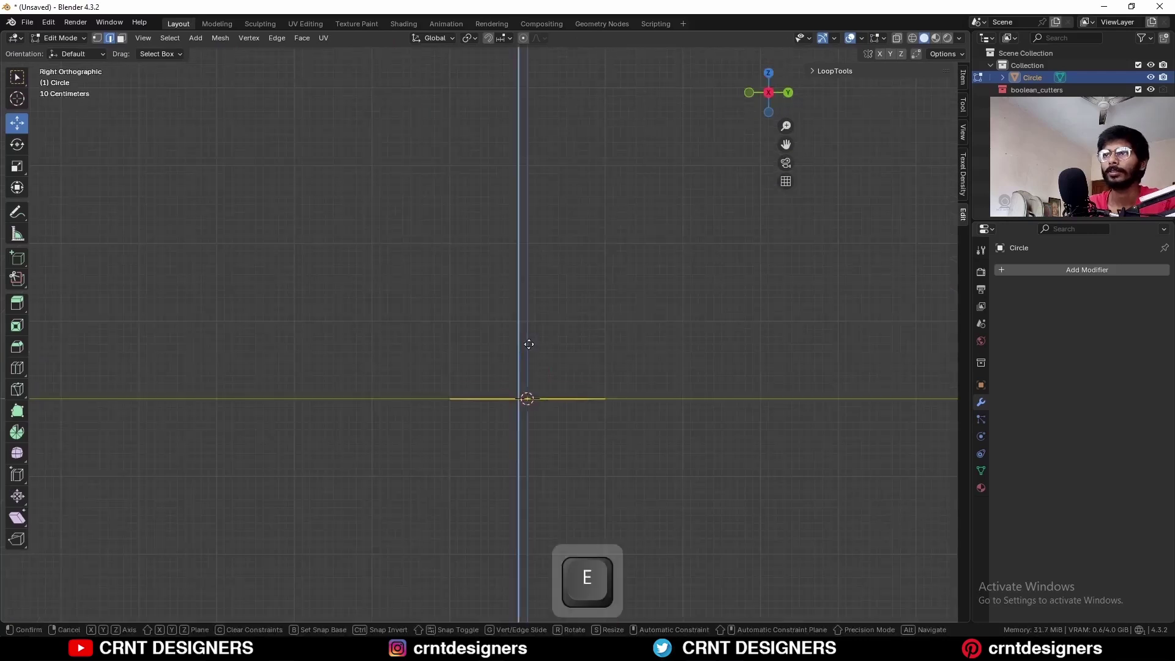
{"action": "left_click", "coordinate": [526, 330], "text": "ctrl"}
Select the entire extruded mesh and symmetrize it along Z.
{"action": "middle_click_drag", "start_coordinate": [527, 330], "coordinate": [618, 262]}
{"action": "left_click", "coordinate": [762, 115]}
{"action": "key", "text": "a"}
{"action": "scroll", "coordinate": [440, 341], "scroll_direction": "up", "scroll_amount": 1}
{"action": "scroll", "coordinate": [440, 341], "scroll_direction": "up", "scroll_amount": 1}
{"action": "left_click_drag", "start_coordinate": [343, 371], "coordinate": [337, 377]}
{"action": "middle_click_drag", "start_coordinate": [478, 352], "coordinate": [509, 306]}
{"action": "key", "text": "a"}
{"action": "left_click", "coordinate": [210, 38]}
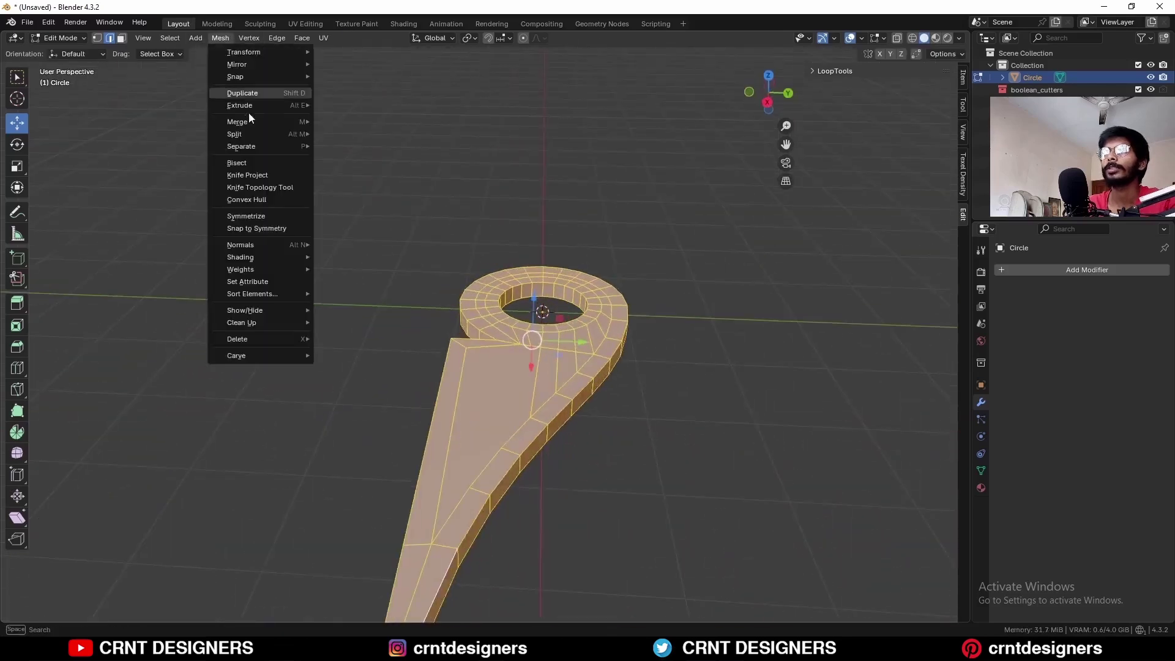
{"action": "left_click", "coordinate": [245, 187]}
Deselect everything, use face selection and display the face orientation overlay.
{"action": "middle_click_drag", "start_coordinate": [618, 441], "coordinate": [624, 359]}
{"action": "key", "text": "alt+a"}
{"action": "key", "text": "3"}
{"action": "left_click", "coordinate": [861, 38]}
{"action": "left_click", "coordinate": [785, 262]}
{"action": "left_click", "coordinate": [785, 274]}
Recalculate the normals of all faces to the outside and hide the face orientation overlay.
{"action": "middle_click_drag", "start_coordinate": [493, 239], "coordinate": [522, 259]}
{"action": "scroll", "coordinate": [521, 258], "scroll_direction": "up", "scroll_amount": 2}
{"action": "key", "text": "a"}
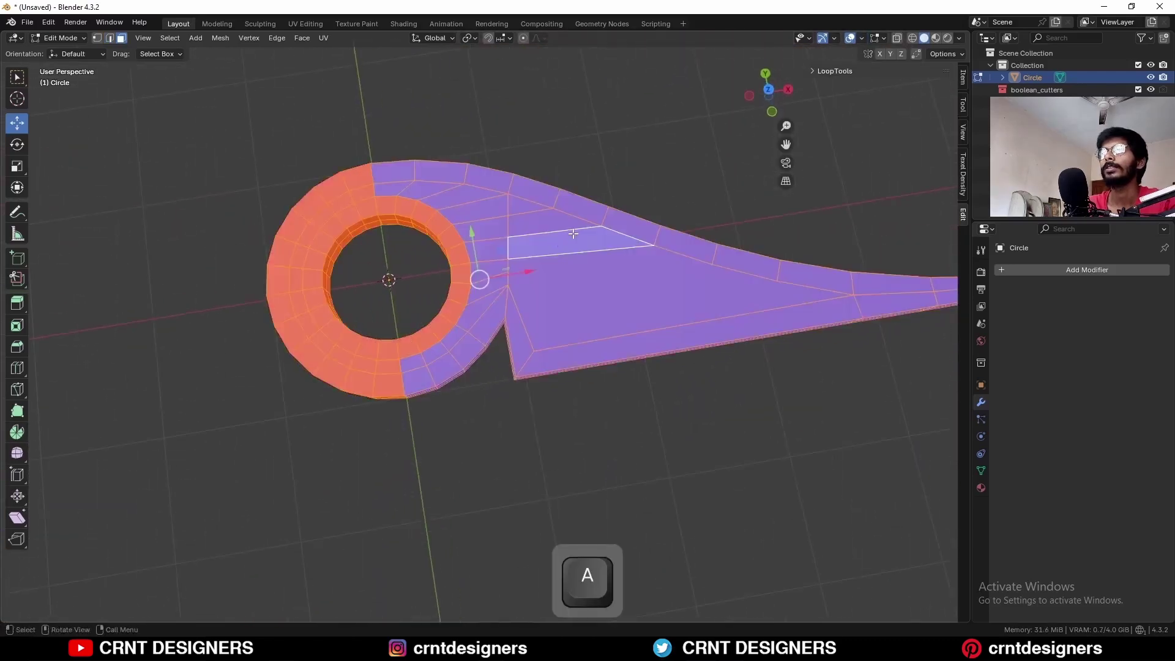
{"action": "key", "text": "alt+n"}
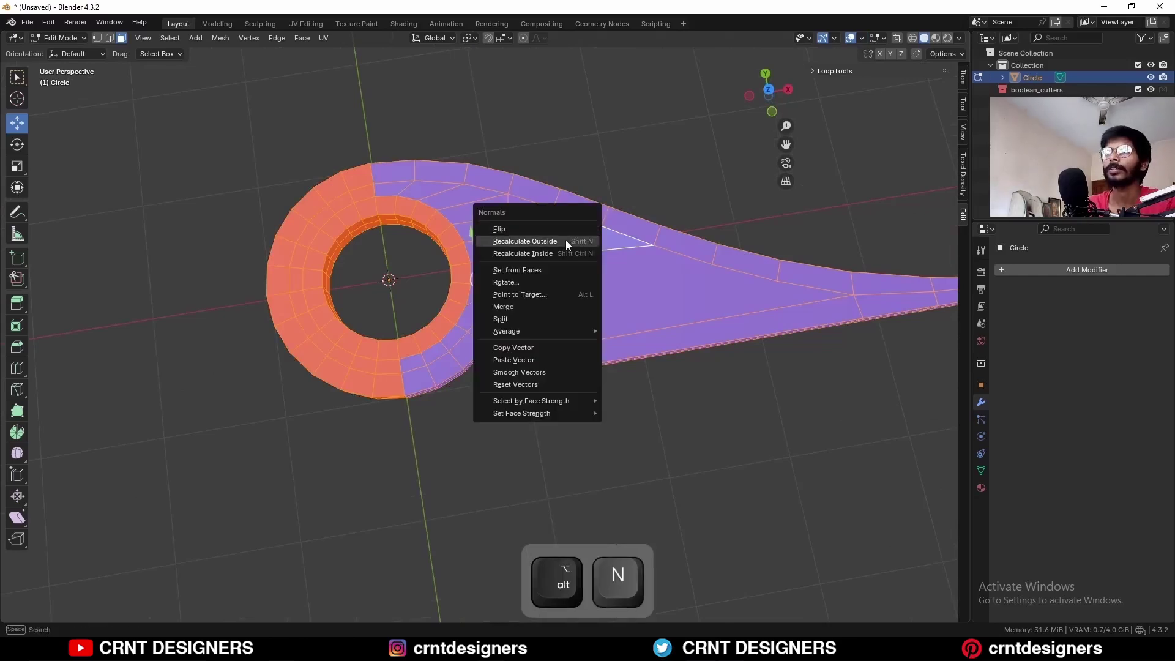
{"action": "left_click", "coordinate": [565, 240]}
{"action": "left_click", "coordinate": [603, 144]}
{"action": "left_click", "coordinate": [862, 37]}
{"action": "left_click", "coordinate": [789, 274]}
Select the outer outline edge loops on both sides of the body and deselect their narrow tail portion.
{"action": "middle_click_drag", "start_coordinate": [638, 156], "coordinate": [636, 192]}
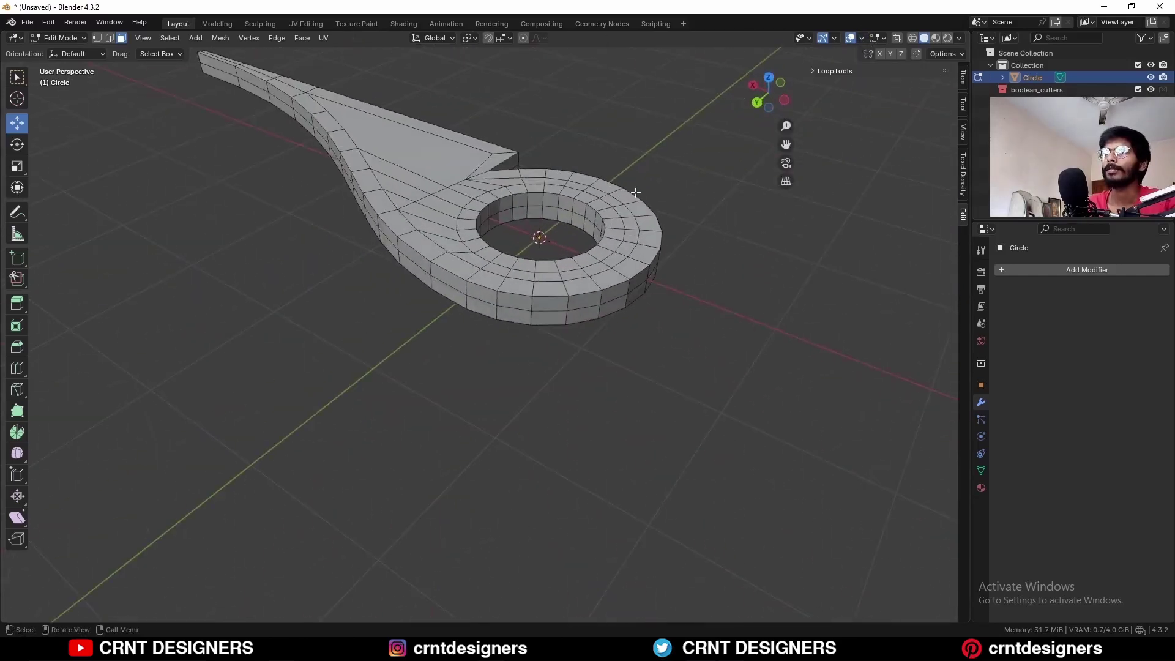
{"action": "key", "text": "2"}
{"action": "left_click", "coordinate": [452, 280], "text": "alt+shift"}
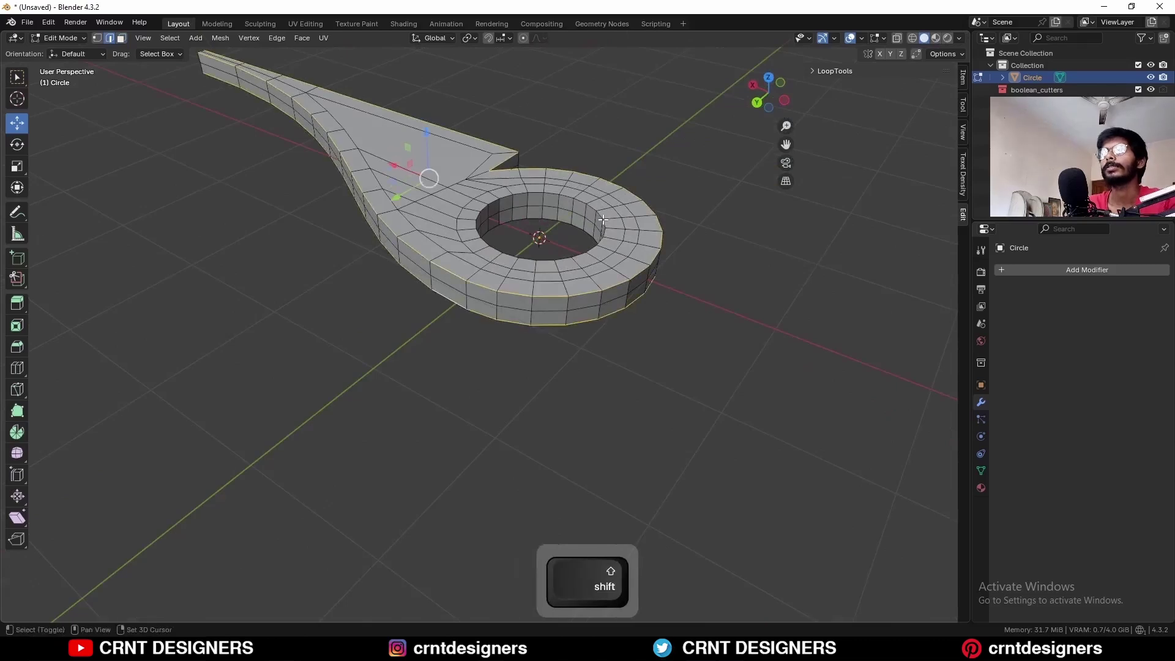
{"action": "middle_click_drag", "start_coordinate": [442, 305], "coordinate": [451, 342], "text": "shift"}
{"action": "scroll", "coordinate": [452, 342], "scroll_direction": "up", "scroll_amount": 3}
{"action": "middle_click_drag", "start_coordinate": [802, 294], "coordinate": [685, 274], "text": "shift"}
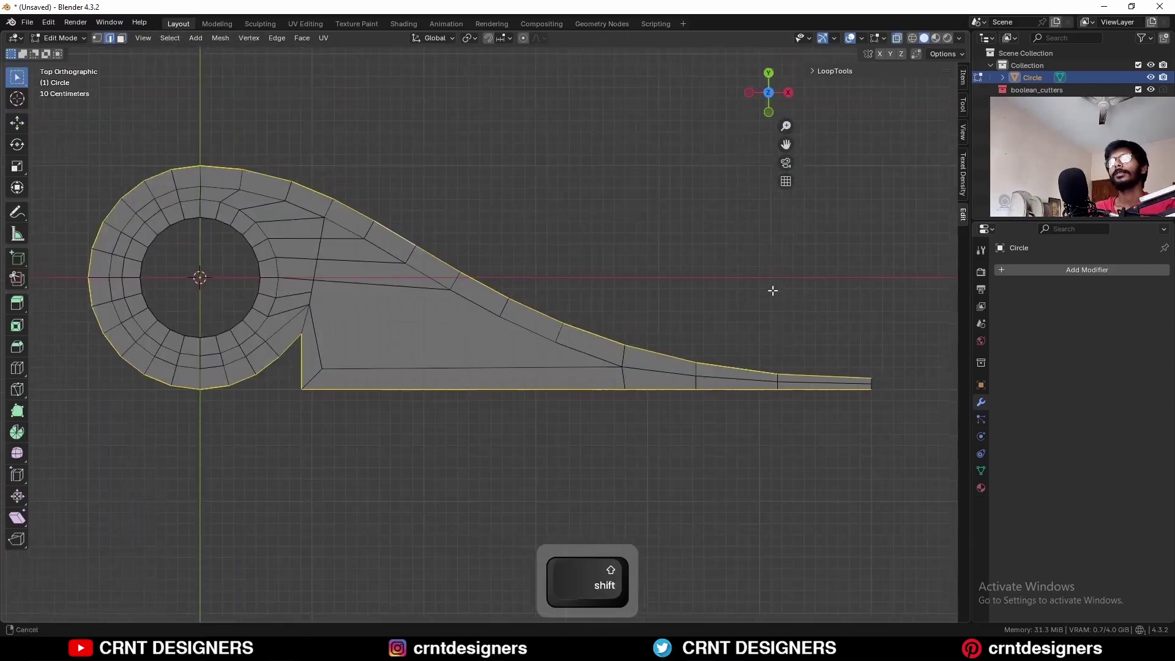
{"action": "left_click_drag", "start_coordinate": [861, 280], "coordinate": [556, 479], "text": "ctrl"}
Bevel the selected outline edges of the wide part with 2 segments and an offset of about 0.1 m.
{"action": "key", "text": "ctrl+z"}
{"action": "middle_click_drag", "start_coordinate": [582, 330], "coordinate": [505, 299]}
{"action": "key", "text": "ctrl+b"}
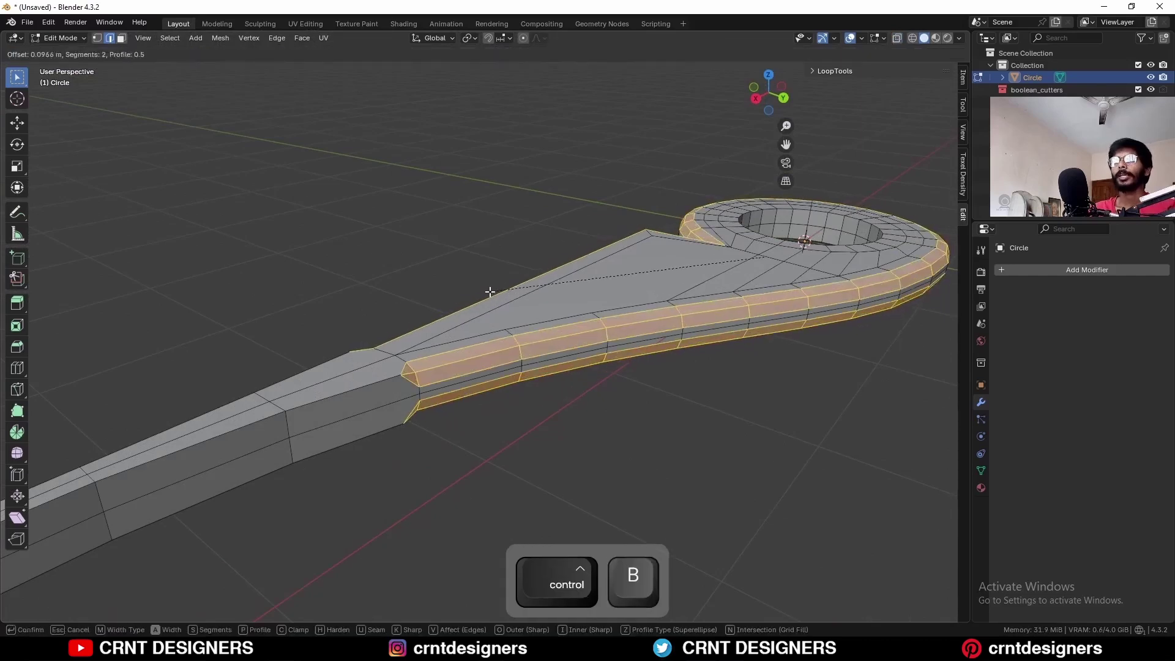
{"action": "left_click", "coordinate": [492, 301]}
{"action": "middle_click_drag", "start_coordinate": [491, 301], "coordinate": [556, 301]}
{"action": "left_click", "coordinate": [546, 299]}
Select the long edges of the narrow tail and bevel them with 2 segments and a width of about 0.06 m.
{"action": "key", "text": "KP_7"}
{"action": "left_click", "coordinate": [811, 340], "text": "ctrl+shift"}
{"action": "left_click", "coordinate": [490, 353], "text": "shift"}
{"action": "left_click", "coordinate": [760, 355], "text": "ctrl+shift"}
{"action": "middle_click_drag", "start_coordinate": [747, 220], "coordinate": [562, 259]}
{"action": "key", "text": "ctrl+b"}
{"action": "left_click", "coordinate": [714, 276]}
{"action": "middle_click_drag", "start_coordinate": [703, 278], "coordinate": [486, 297]}
{"action": "left_click_drag", "start_coordinate": [156, 423], "coordinate": [150, 423], "text": "shift"}
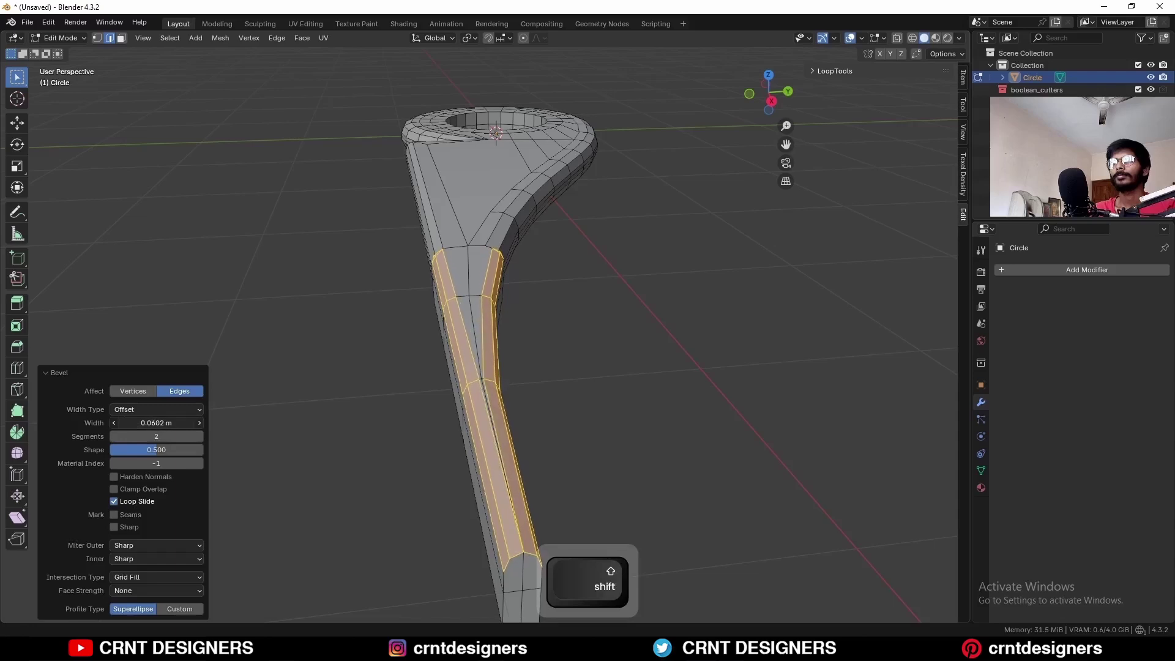
{"action": "left_click", "coordinate": [642, 270]}
Merge the uppermost mismatched bevel vertex pair at last where the tail meets the wide part on the curved side.
{"action": "middle_click_drag", "start_coordinate": [642, 270], "coordinate": [359, 267]}
{"action": "middle_click_drag", "start_coordinate": [527, 236], "coordinate": [461, 325], "text": "shift"}
{"action": "scroll", "coordinate": [462, 325], "scroll_direction": "up", "scroll_amount": 4}
{"action": "key", "text": "1"}
{"action": "middle_click_drag", "start_coordinate": [428, 392], "coordinate": [462, 378]}
{"action": "scroll", "coordinate": [462, 378], "scroll_direction": "up", "scroll_amount": 2}
{"action": "left_click", "coordinate": [551, 331]}
{"action": "left_click", "coordinate": [565, 309], "text": "shift"}
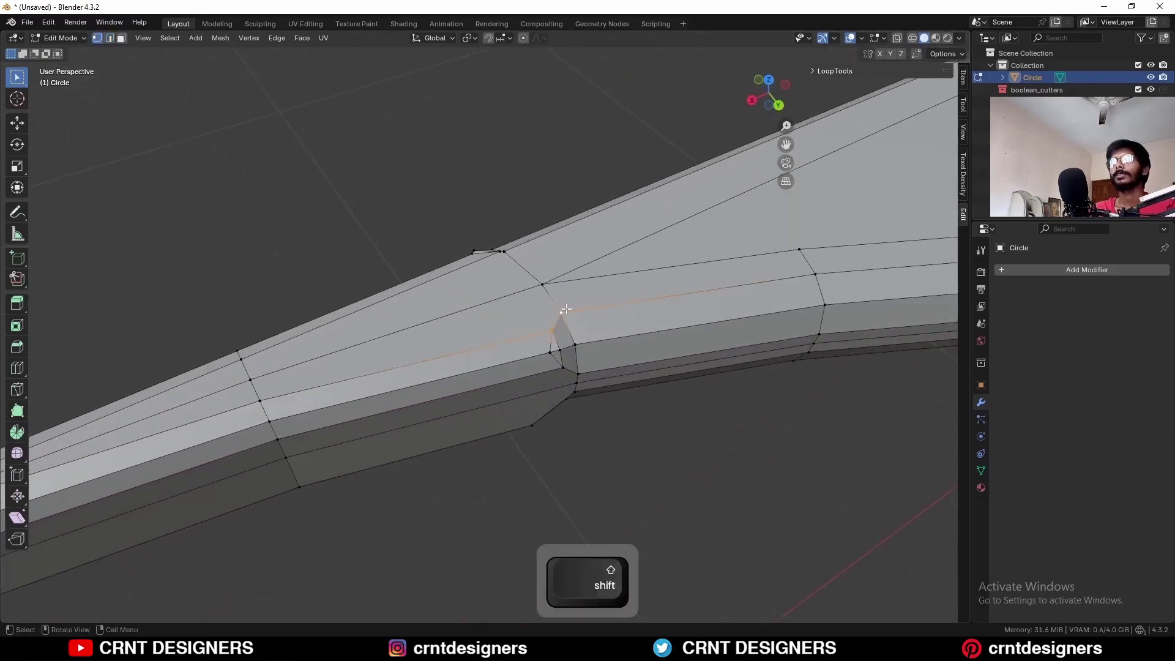
{"action": "key", "text": "m"}
{"action": "left_click", "coordinate": [565, 308]}
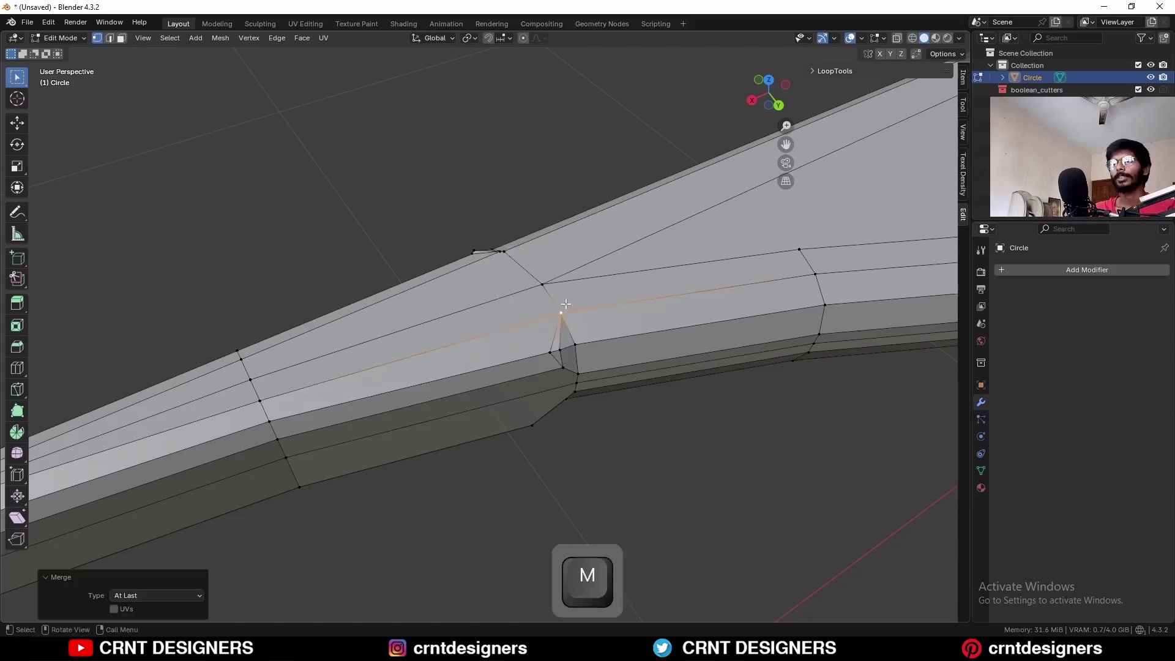
Merge the two remaining mismatched bevel vertex pairs at the curved side's tail junction.
{"action": "left_click", "coordinate": [561, 369]}
{"action": "left_click", "coordinate": [578, 373], "text": "shift"}
{"action": "key", "text": "m"}
{"action": "left_click", "coordinate": [610, 343]}
{"action": "left_click", "coordinate": [550, 352]}
{"action": "key", "text": "m"}
{"action": "left_click", "coordinate": [592, 336]}
Merge the mismatched bevel vertex pairs at the tail junction on the straight side.
{"action": "left_click", "coordinate": [445, 264]}
{"action": "middle_click_drag", "start_coordinate": [519, 378], "coordinate": [881, 392]}
{"action": "middle_click_drag", "start_coordinate": [452, 422], "coordinate": [421, 436], "text": "shift"}
{"action": "key", "text": "m"}
{"action": "left_click", "coordinate": [417, 415]}
{"action": "left_click", "coordinate": [467, 485]}
{"action": "left_click", "coordinate": [442, 504], "text": "shift"}
{"action": "key", "text": "m"}
{"action": "left_click", "coordinate": [489, 429]}
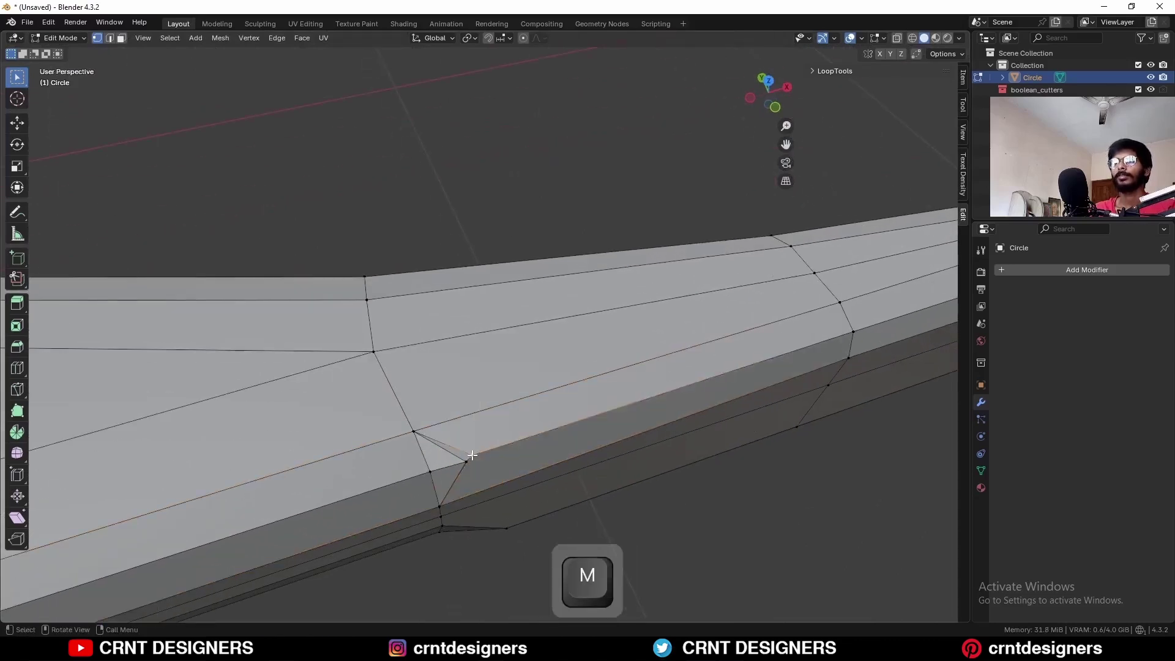
{"action": "left_click", "coordinate": [471, 457], "text": "shift"}
{"action": "key", "text": "m"}
{"action": "left_click", "coordinate": [495, 416]}
Merge the overlapping vertices on the upper ridge at the tail's end.
{"action": "middle_click_drag", "start_coordinate": [506, 370], "coordinate": [545, 341]}
{"action": "key", "text": "alt+z"}
{"action": "left_click_drag", "start_coordinate": [383, 415], "coordinate": [384, 415]}
{"action": "key", "text": "alt+z"}
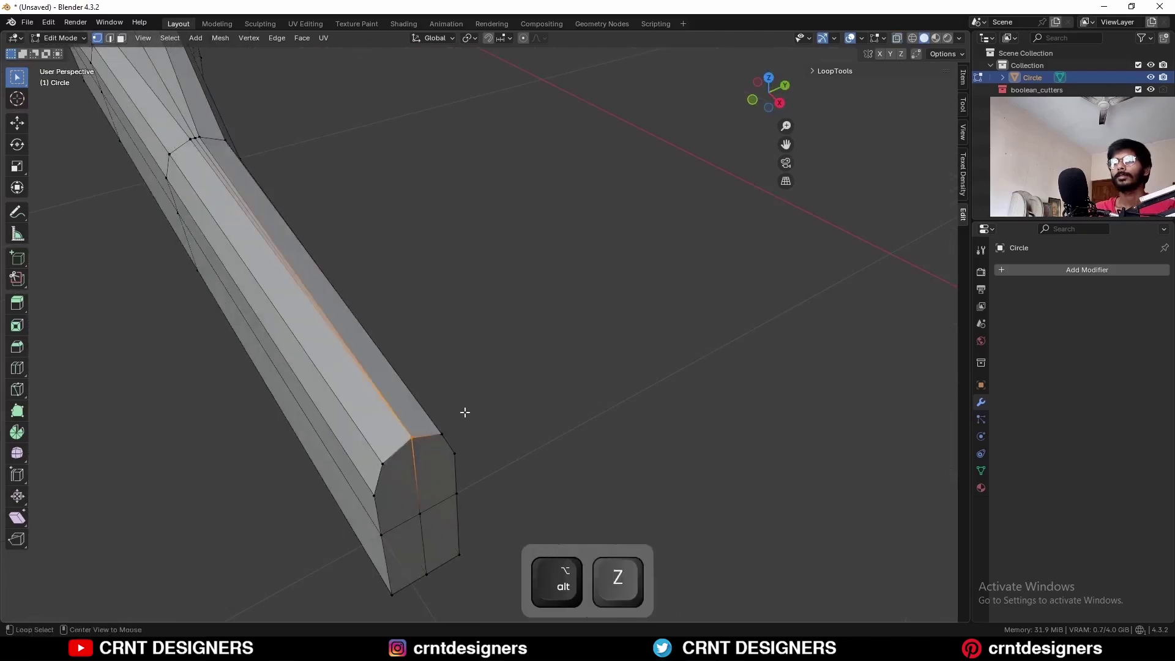
{"action": "key", "text": "m"}
{"action": "left_click", "coordinate": [466, 410]}
{"action": "key", "text": "Tab"}
{"action": "key", "text": "Tab"}
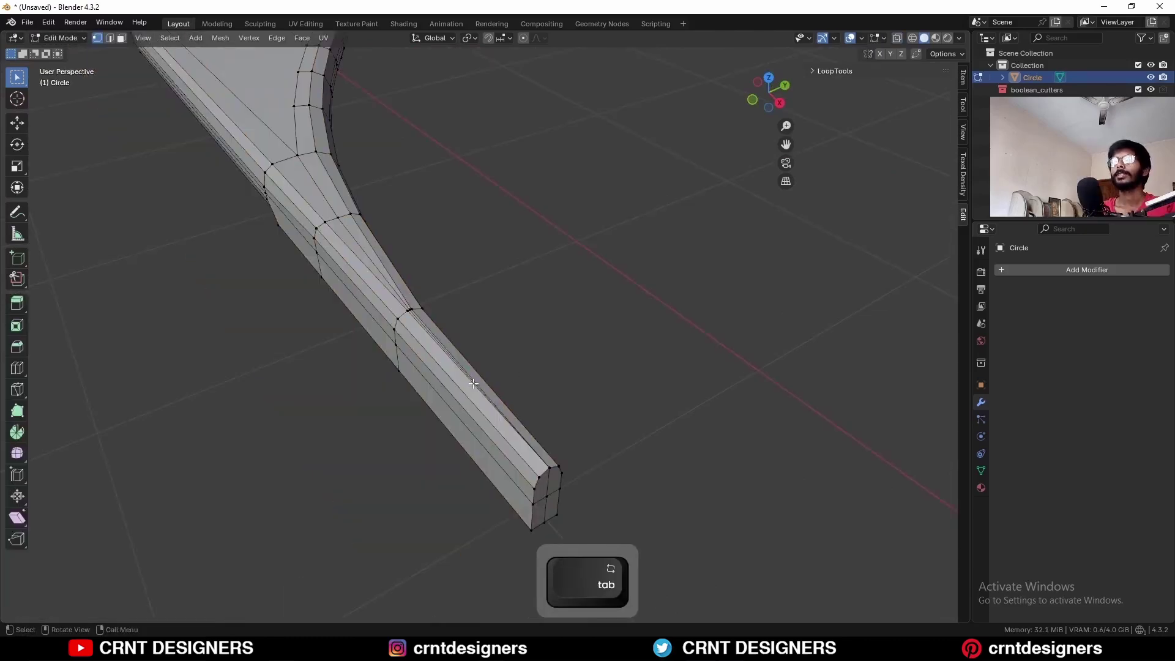
Symmetrize the whole mesh from +Z to -Z to copy the cleaned upper half to the underside.
{"action": "key", "text": "a"}
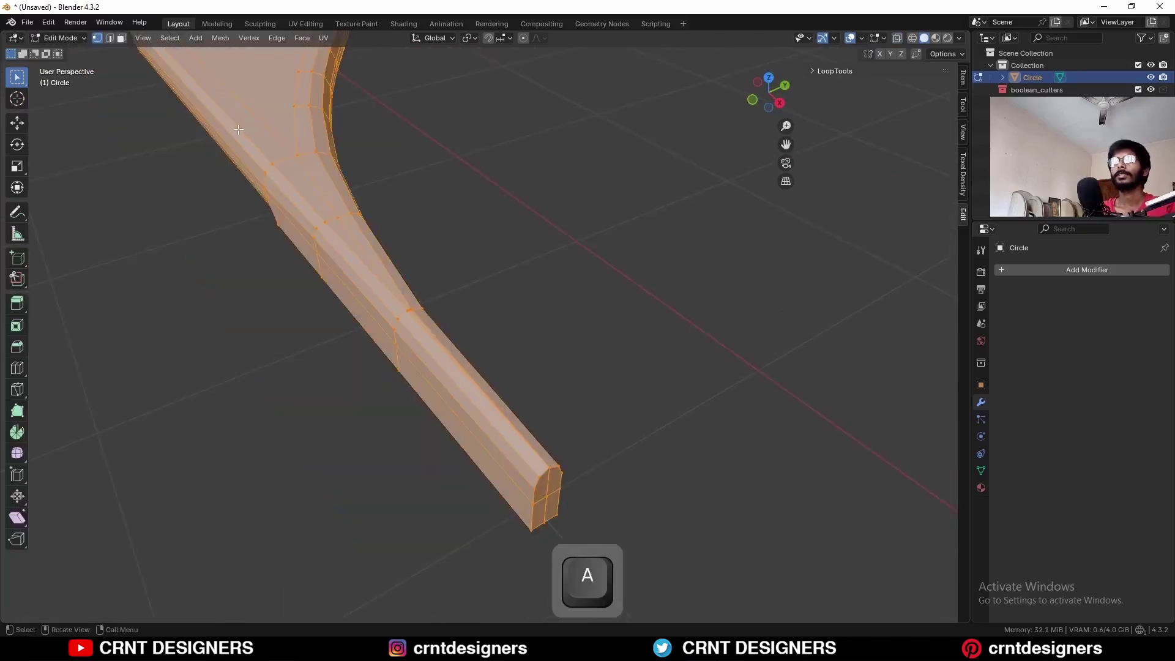
{"action": "left_click", "coordinate": [221, 37]}
{"action": "left_click", "coordinate": [262, 216]}
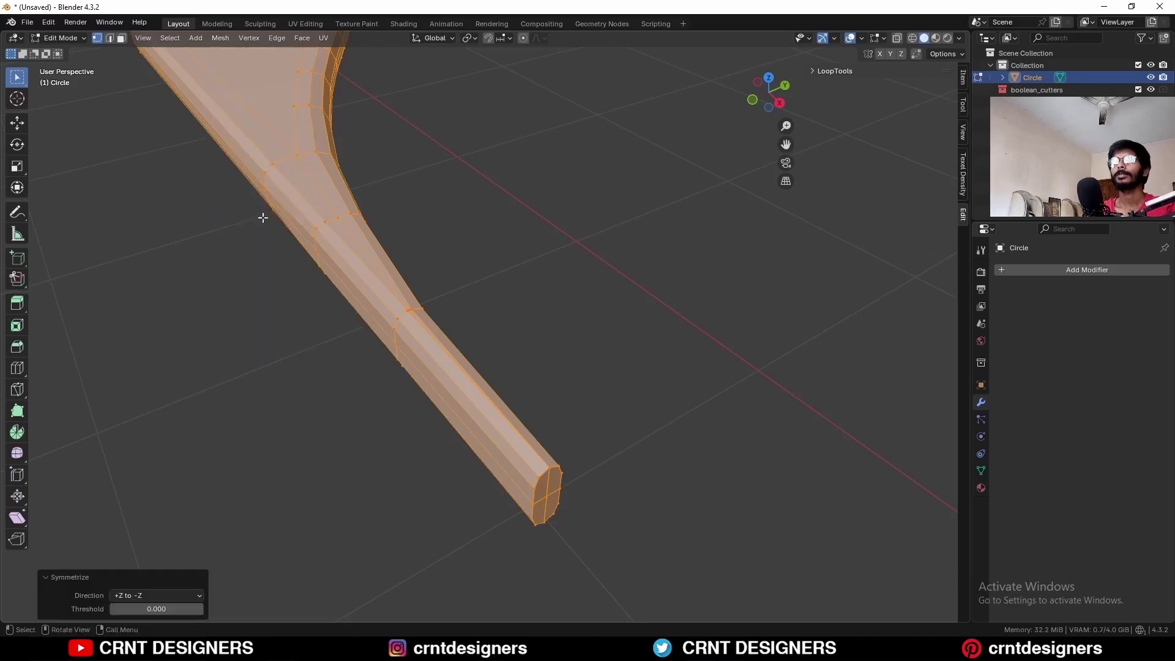
{"action": "left_click", "coordinate": [474, 214]}
Dissolve the edge loops above and below the centre loop around the part's outer side wall.
{"action": "scroll", "coordinate": [468, 225], "scroll_direction": "down", "scroll_amount": 4}
{"action": "middle_click_drag", "start_coordinate": [467, 225], "coordinate": [372, 229]}
{"action": "middle_click_drag", "start_coordinate": [372, 229], "coordinate": [364, 236], "text": "shift"}
{"action": "scroll", "coordinate": [367, 238], "scroll_direction": "up", "scroll_amount": 1}
{"action": "key", "text": "Tab"}
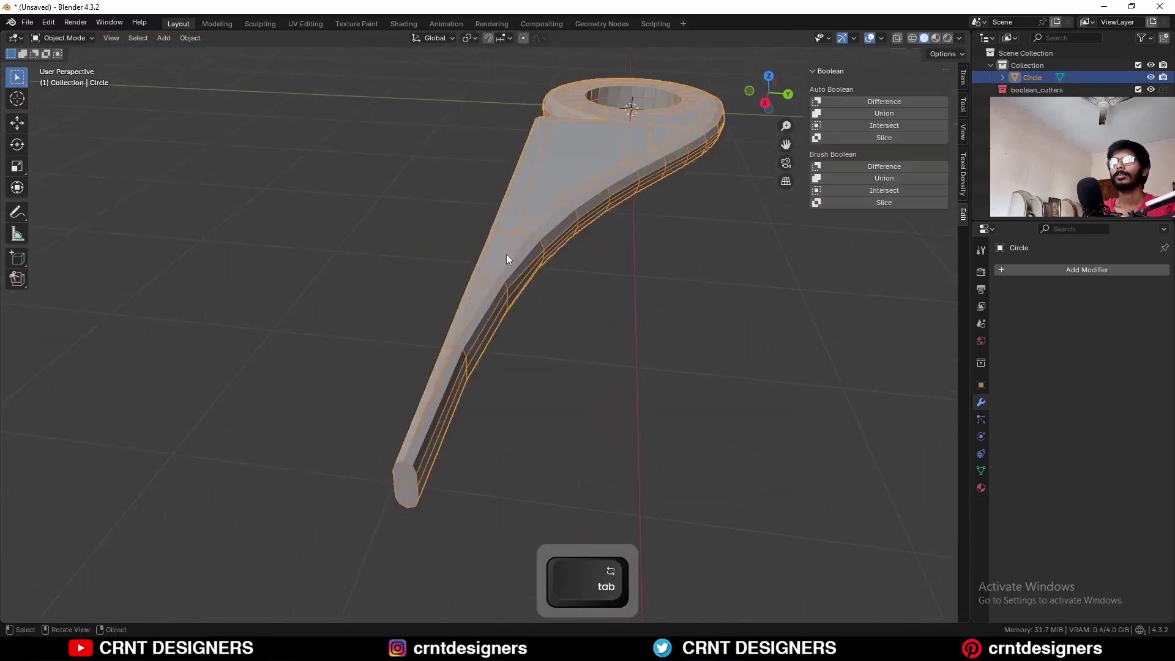
{"action": "middle_click_drag", "start_coordinate": [563, 266], "coordinate": [480, 351]}
{"action": "key", "text": "Tab"}
{"action": "left_click", "coordinate": [478, 358], "text": "alt"}
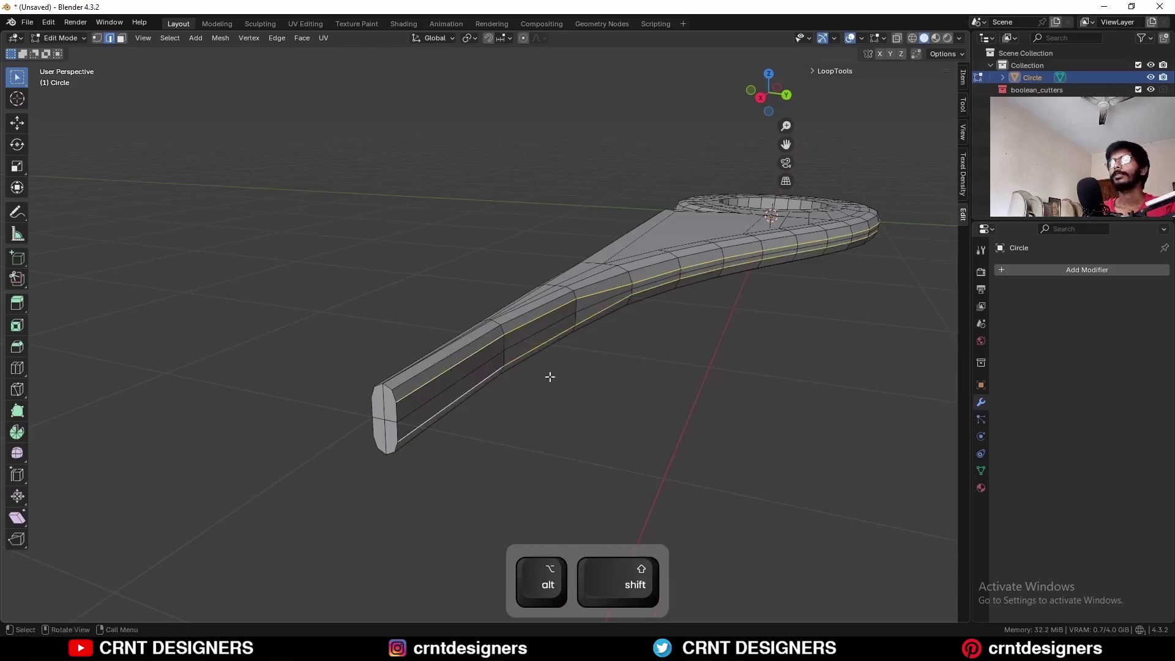
{"action": "key", "text": "ctrl+x"}
Delete the faces capping the tail's end.
{"action": "key", "text": "3"}
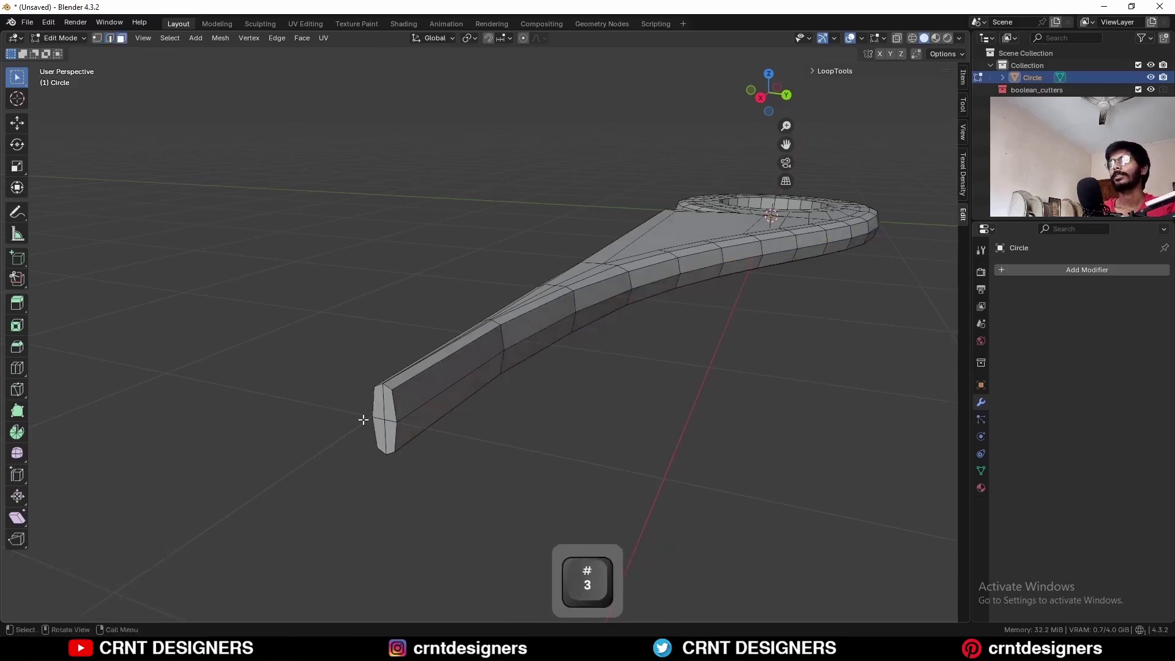
{"action": "left_click", "coordinate": [389, 428]}
{"action": "key", "text": "x"}
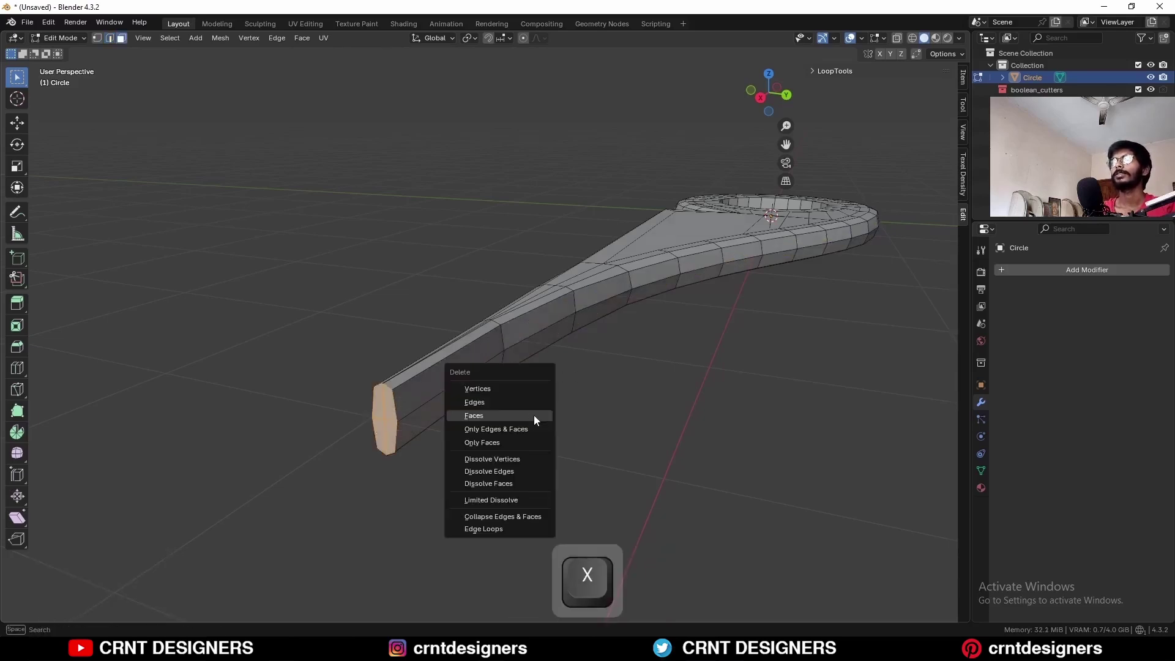
{"action": "left_click", "coordinate": [533, 415]}
Add edge loops around the side wall, one above and one below its centre loop.
{"action": "middle_click_drag", "start_coordinate": [498, 406], "coordinate": [517, 349]}
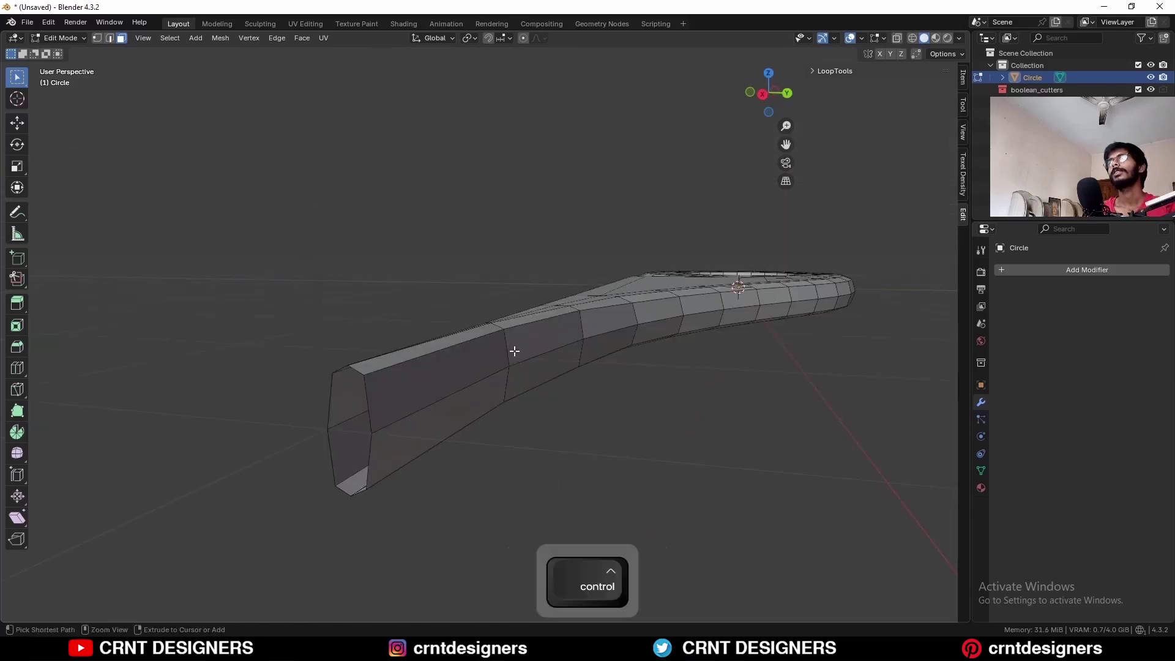
{"action": "key", "text": "ctrl+r"}
{"action": "left_click", "coordinate": [512, 349]}
{"action": "left_click", "coordinate": [512, 350]}
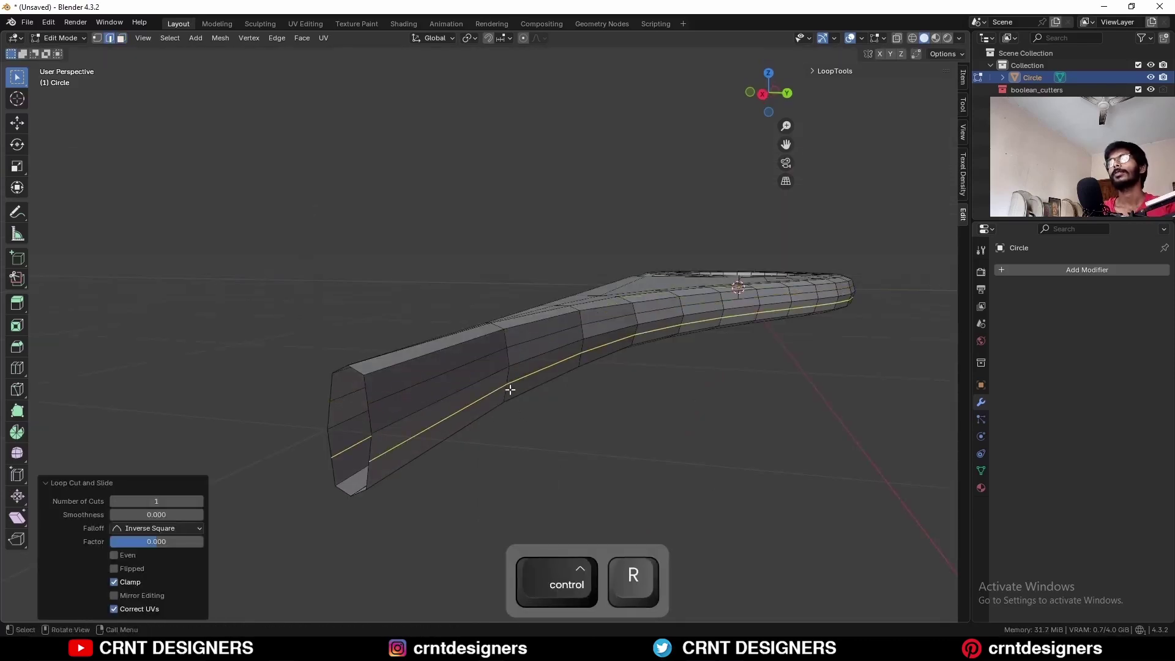
Apply Set Flow to the upper and lower side-wall loops and to the centre loop to round the wall.
{"action": "left_click", "coordinate": [459, 366], "text": "alt+shift"}
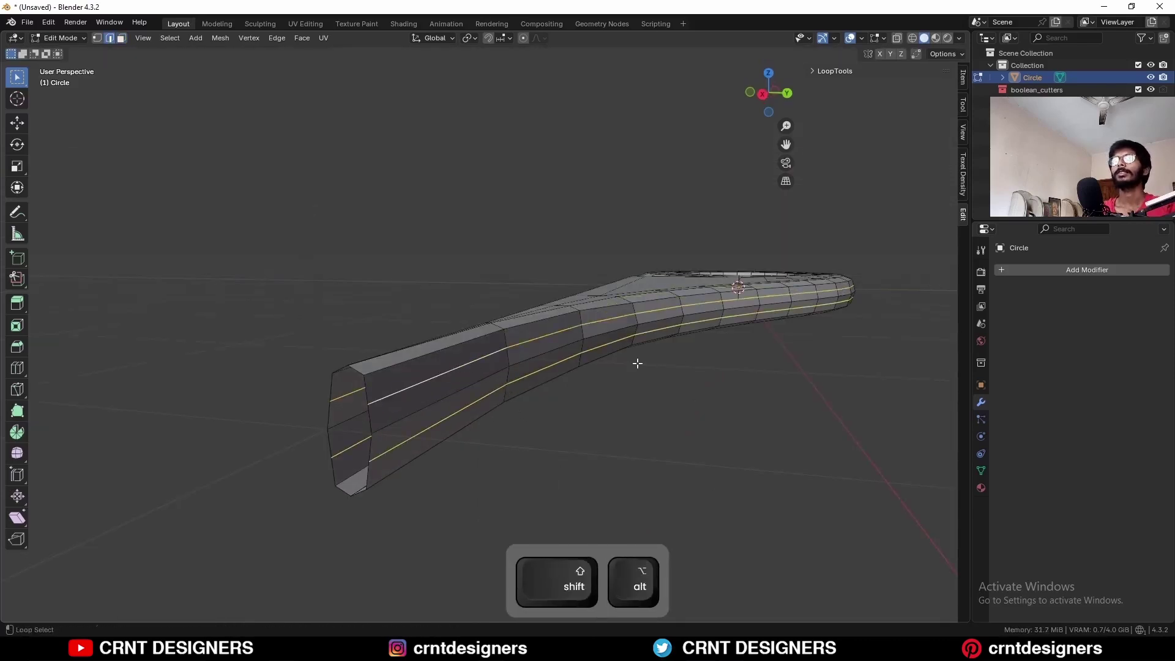
{"action": "right_click", "coordinate": [842, 260]}
{"action": "left_click", "coordinate": [815, 609]}
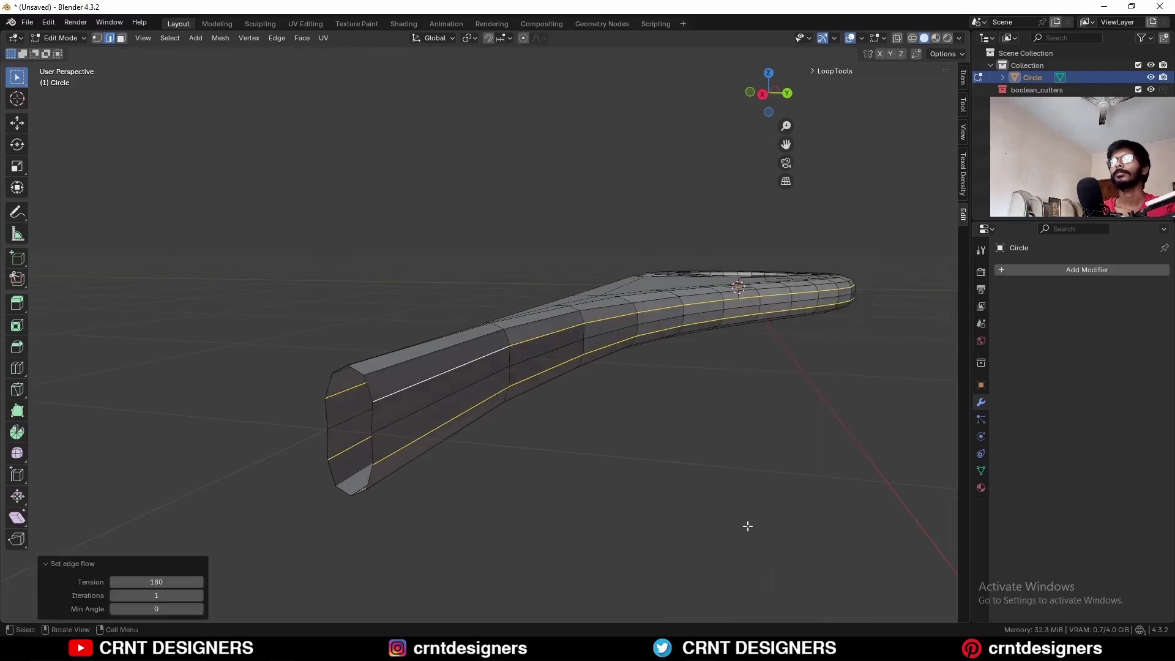
{"action": "left_click", "coordinate": [718, 493]}
{"action": "right_click", "coordinate": [678, 319]}
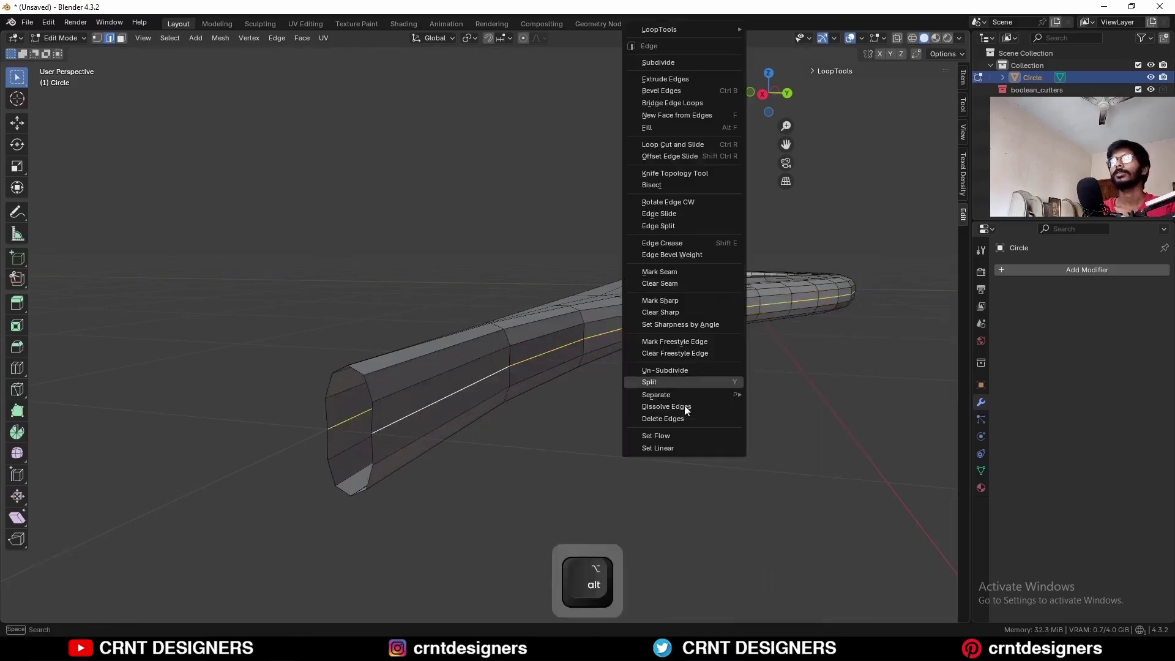
{"action": "left_click", "coordinate": [669, 435]}
{"action": "left_click", "coordinate": [667, 456]}
Add a level 2 Subdivision modifier to the part and shade it smooth.
{"action": "middle_click_drag", "start_coordinate": [426, 378], "coordinate": [513, 392]}
{"action": "key", "text": "Tab"}
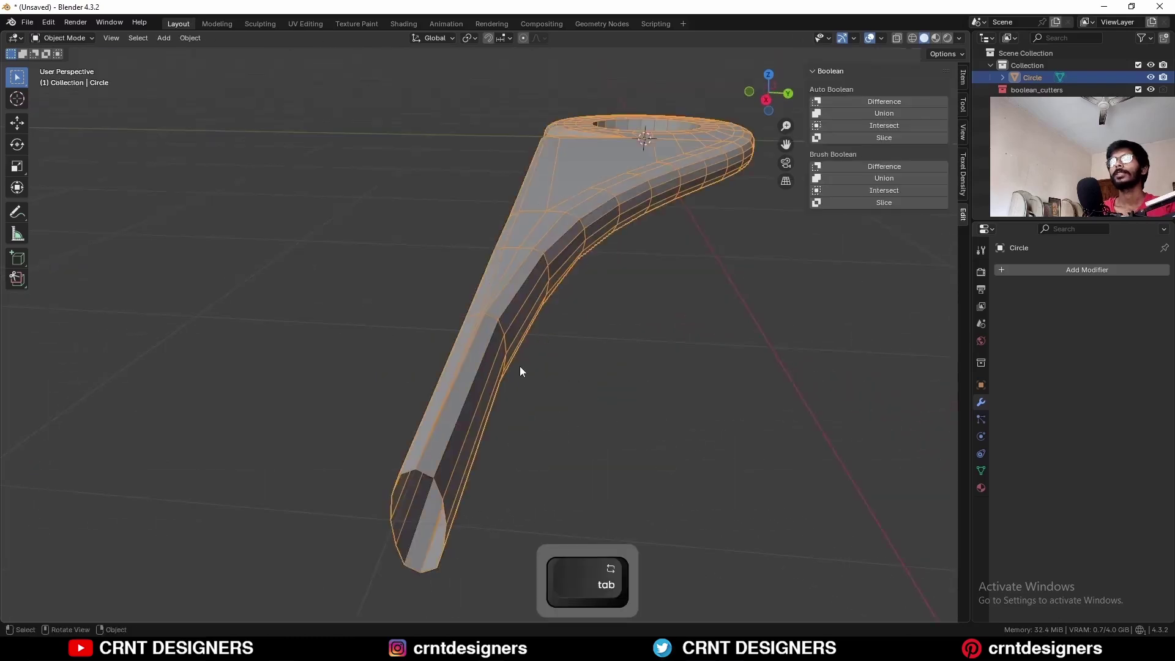
{"action": "key", "text": "ctrl+2"}
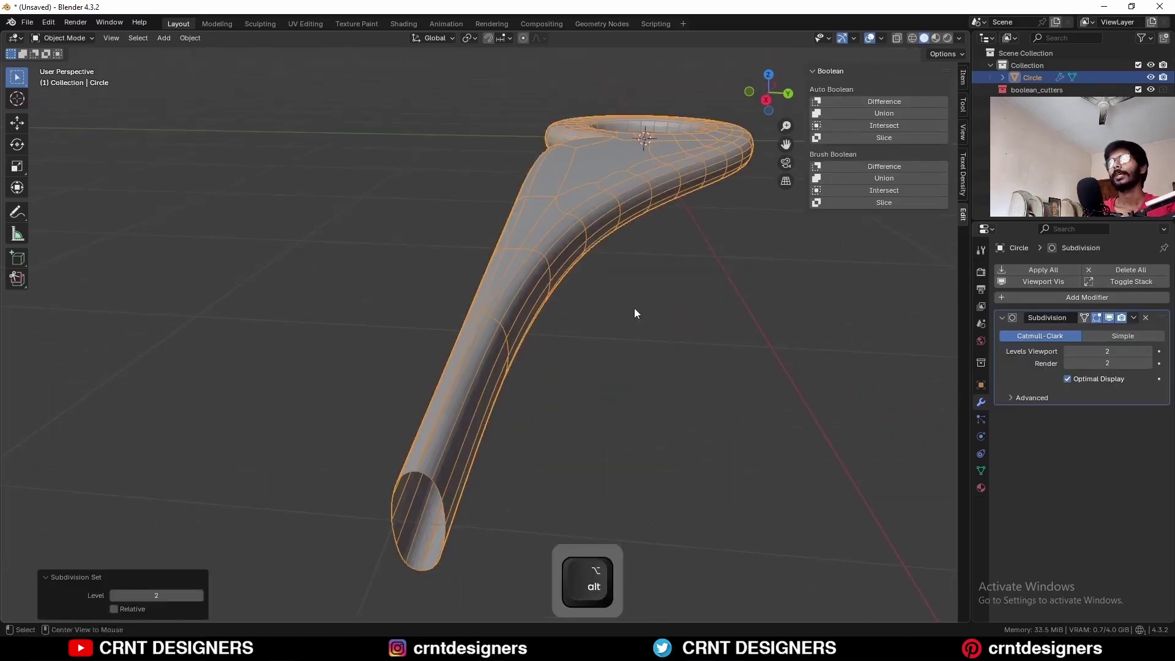
{"action": "key", "text": "alt+shift+z"}
{"action": "scroll", "coordinate": [630, 309], "scroll_direction": "down", "scroll_amount": 3}
{"action": "right_click", "coordinate": [578, 181]}
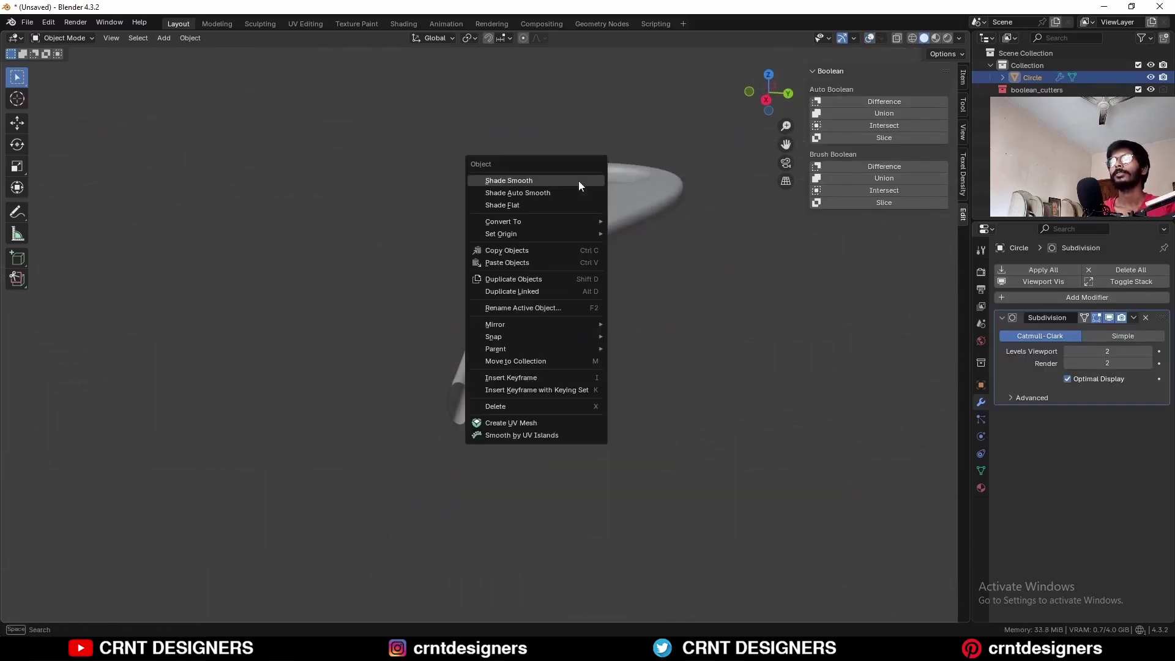
{"action": "left_click", "coordinate": [578, 181]}
{"action": "middle_click_drag", "start_coordinate": [578, 181], "coordinate": [771, 295]}
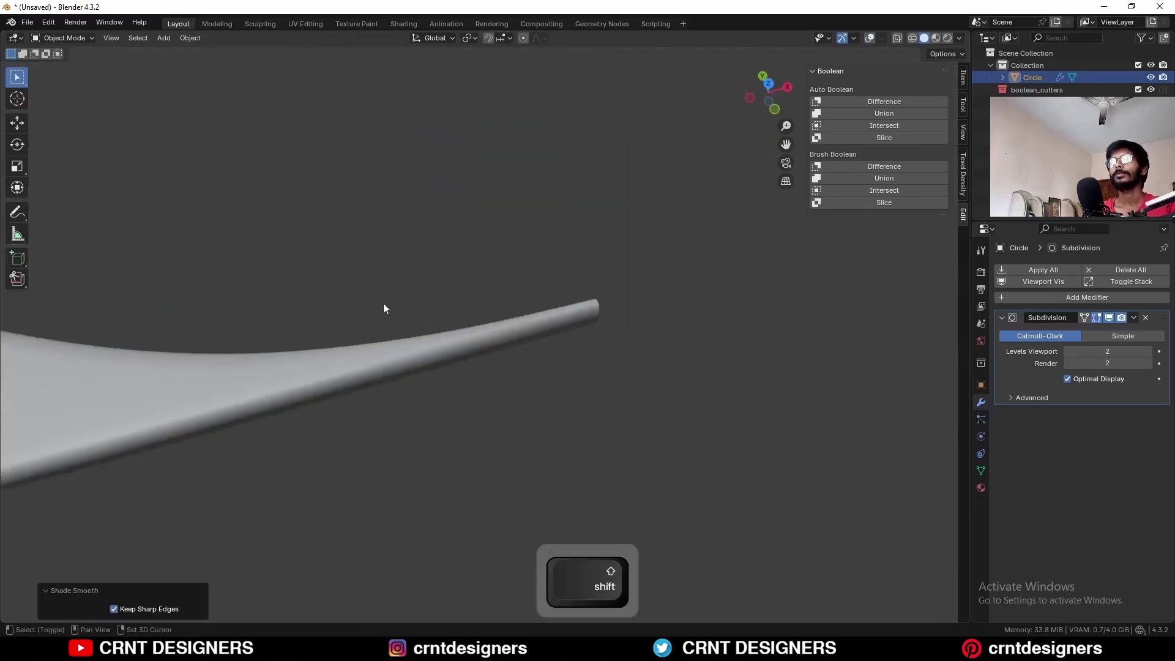
{"action": "scroll", "coordinate": [384, 327], "scroll_direction": "down", "scroll_amount": 5}
{"action": "middle_click_drag", "start_coordinate": [384, 361], "coordinate": [427, 343], "text": "shift"}
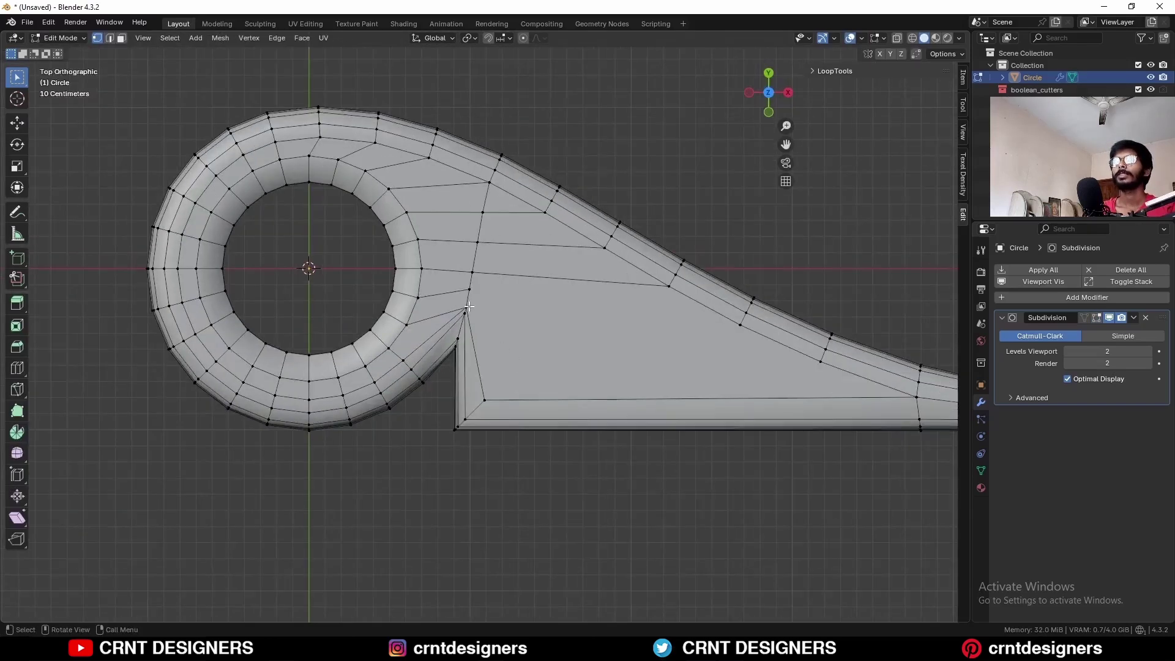
Slide the top-face vertex above the notch and the inner bevel vertex at the straight side's square corner.
{"action": "left_click", "coordinate": [468, 306]}
{"action": "key", "text": "g"}
{"action": "key", "text": "g"}
{"action": "left_click", "coordinate": [469, 297]}
{"action": "left_click", "coordinate": [486, 398]}
{"action": "middle_click_drag", "start_coordinate": [494, 391], "coordinate": [445, 366], "text": "shift"}
{"action": "key", "text": "g"}
{"action": "key", "text": "g"}
{"action": "left_click", "coordinate": [455, 372]}
{"action": "left_click", "coordinate": [488, 339]}
Move the top-face vertex near the tail junction closer to the straight side.
{"action": "key", "text": "2"}
{"action": "scroll", "coordinate": [523, 266], "scroll_direction": "up", "scroll_amount": 1}
{"action": "left_click", "coordinate": [524, 262]}
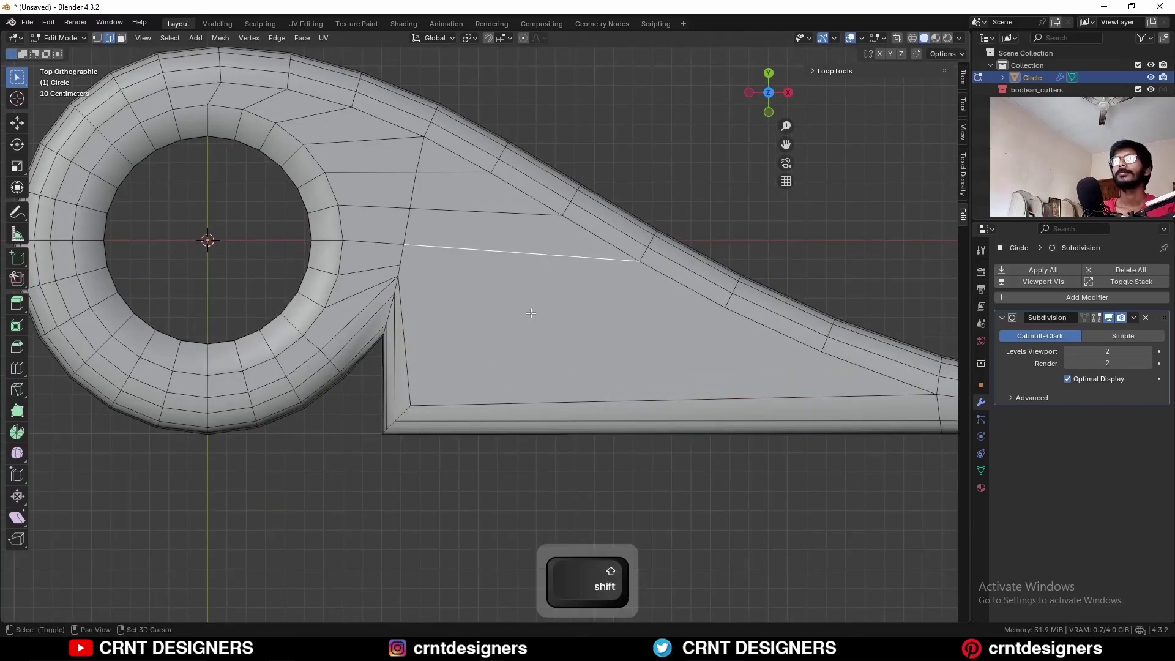
{"action": "middle_click_drag", "start_coordinate": [530, 313], "coordinate": [394, 271], "text": "shift"}
{"action": "key", "text": "1"}
{"action": "left_click", "coordinate": [805, 353], "text": "shift"}
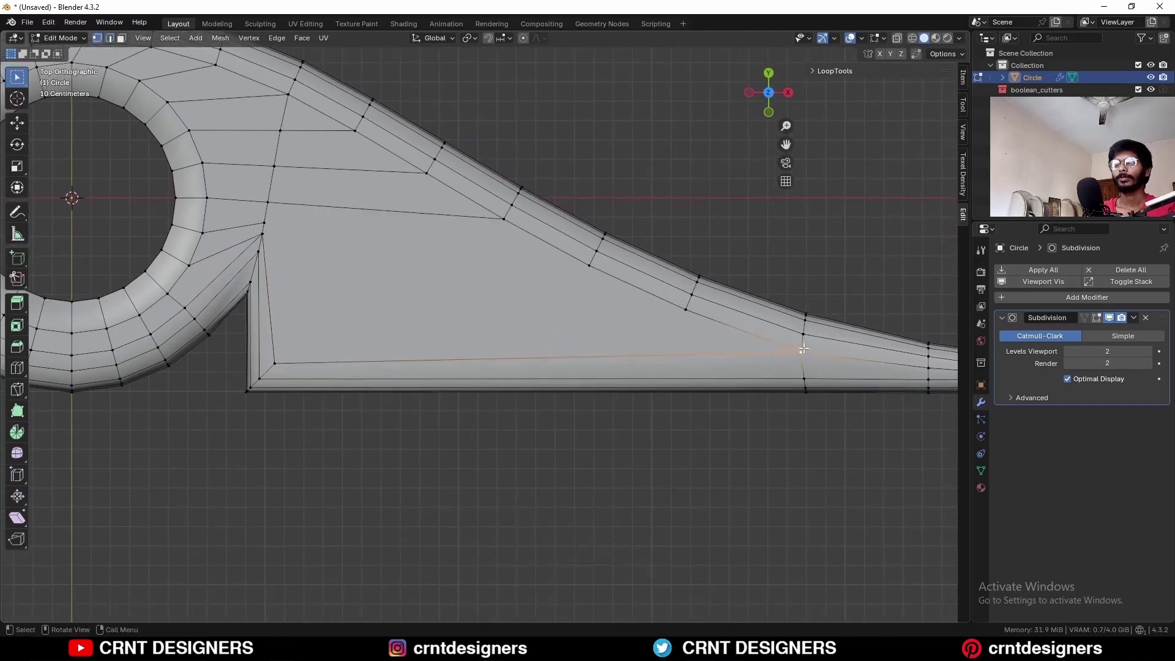
{"action": "key", "text": "g"}
{"action": "left_click", "coordinate": [806, 356]}
{"action": "middle_click_drag", "start_coordinate": [531, 336], "coordinate": [562, 346], "text": "shift"}
Knife cut-through lines from the inner bevel vertex at the square corner out to the notch side and the straight side.
{"action": "key", "text": "semicolon"}
{"action": "left_click", "coordinate": [307, 372]}
{"action": "key", "text": "x"}
{"action": "key", "text": "c"}
{"action": "left_click", "coordinate": [246, 379]}
{"action": "key", "text": "space"}
{"action": "left_click", "coordinate": [306, 373]}
{"action": "key", "text": "c"}
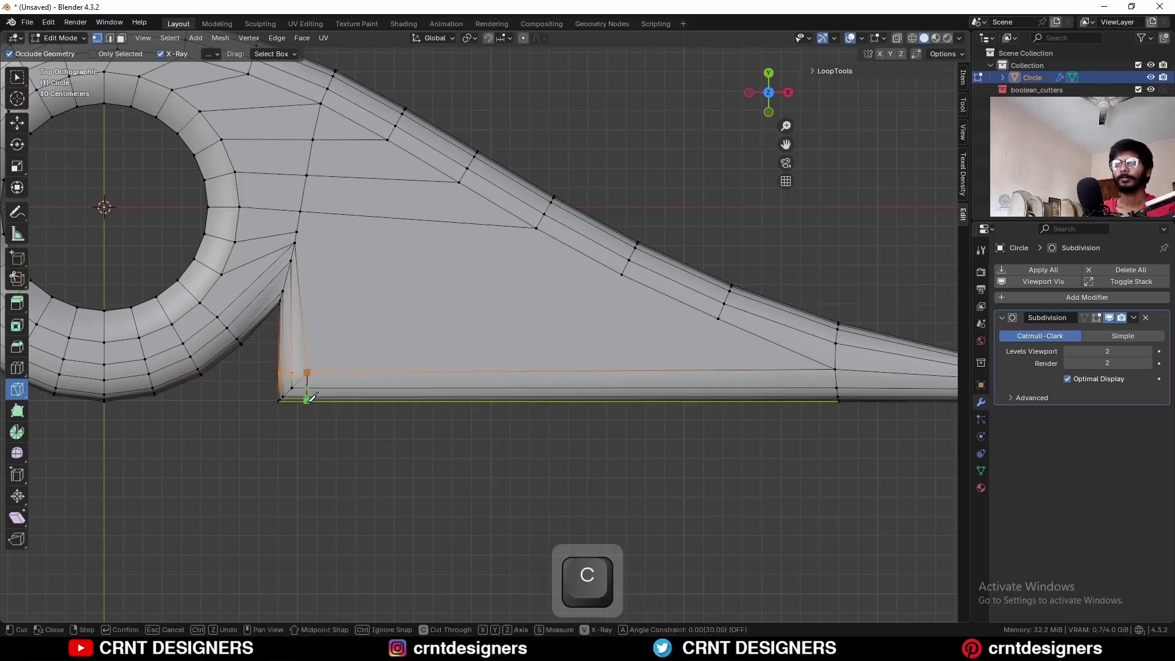
{"action": "key", "text": "space"}
Knife two vertical cuts from the curved edge's inner vertices nearest the tail down through the straight side.
{"action": "middle_click_drag", "start_coordinate": [355, 360], "coordinate": [426, 401], "text": "shift"}
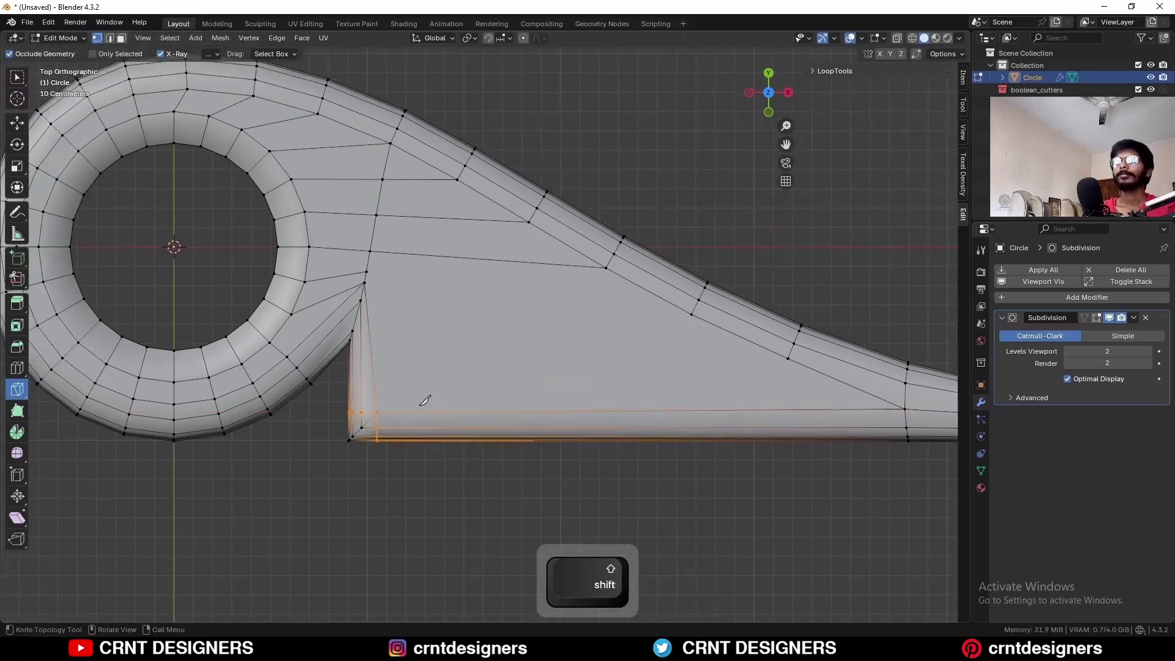
{"action": "left_click", "coordinate": [789, 357]}
{"action": "left_click", "coordinate": [803, 531]}
{"action": "key", "text": "space"}
{"action": "key", "text": "k"}
{"action": "left_click", "coordinate": [692, 315]}
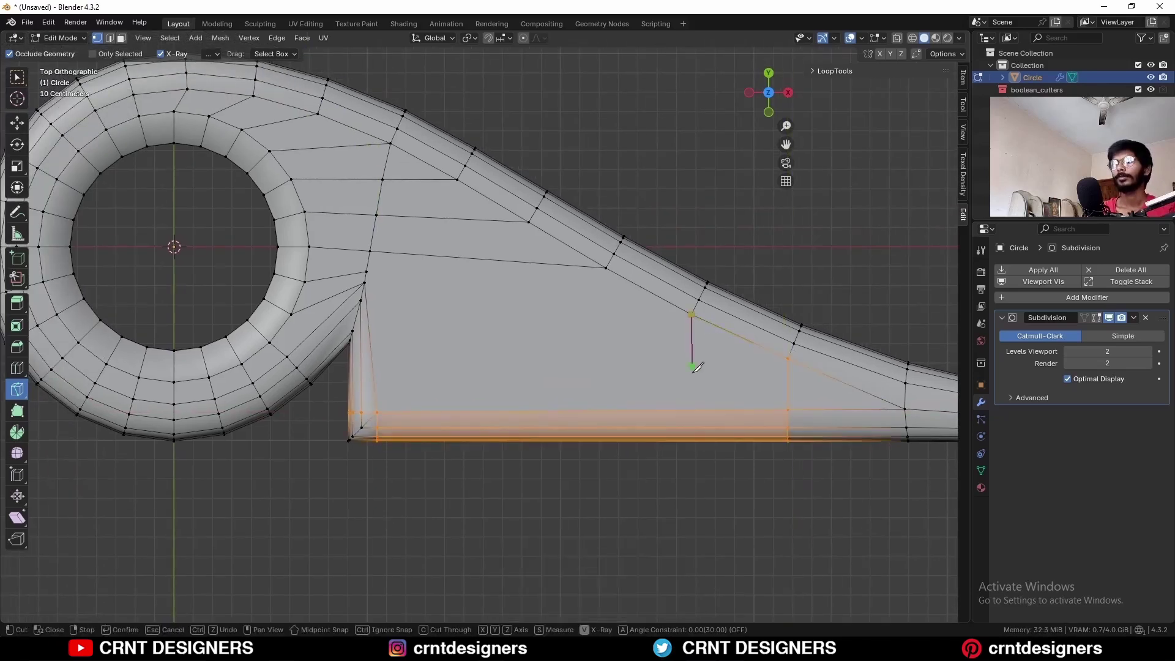
{"action": "left_click", "coordinate": [704, 532]}
{"action": "key", "text": "space"}
Knife three more vertical cuts from the curved edge's next inner vertices towards the hole down through the straight side.
{"action": "left_click", "coordinate": [606, 267]}
{"action": "key", "text": "c"}
{"action": "key", "text": "y"}
{"action": "left_click", "coordinate": [615, 514]}
{"action": "key", "text": "space"}
{"action": "left_click", "coordinate": [529, 221]}
{"action": "left_click", "coordinate": [457, 179]}
{"action": "key", "text": "y"}
{"action": "left_click", "coordinate": [460, 483]}
{"action": "key", "text": "space"}
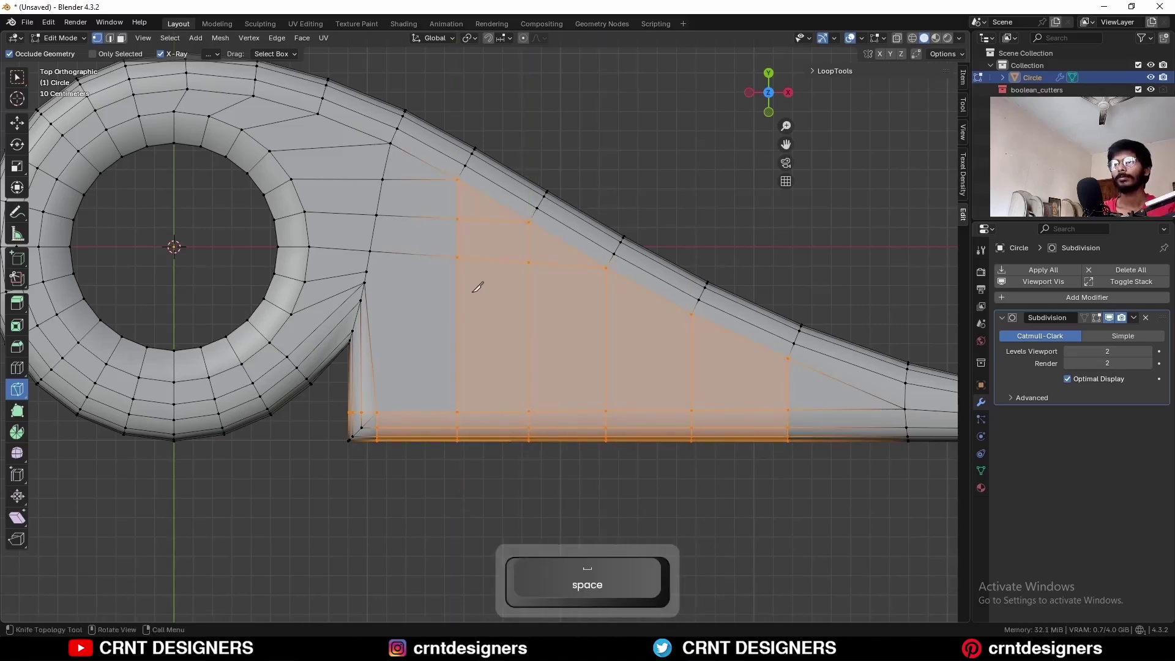
Knife two lengthwise cuts across the top face from the vertices above the notch to the curved edge's inner vertices.
{"action": "middle_click_drag", "start_coordinate": [469, 317], "coordinate": [481, 331], "text": "shift"}
{"action": "left_click", "coordinate": [377, 287]}
{"action": "key", "text": "space"}
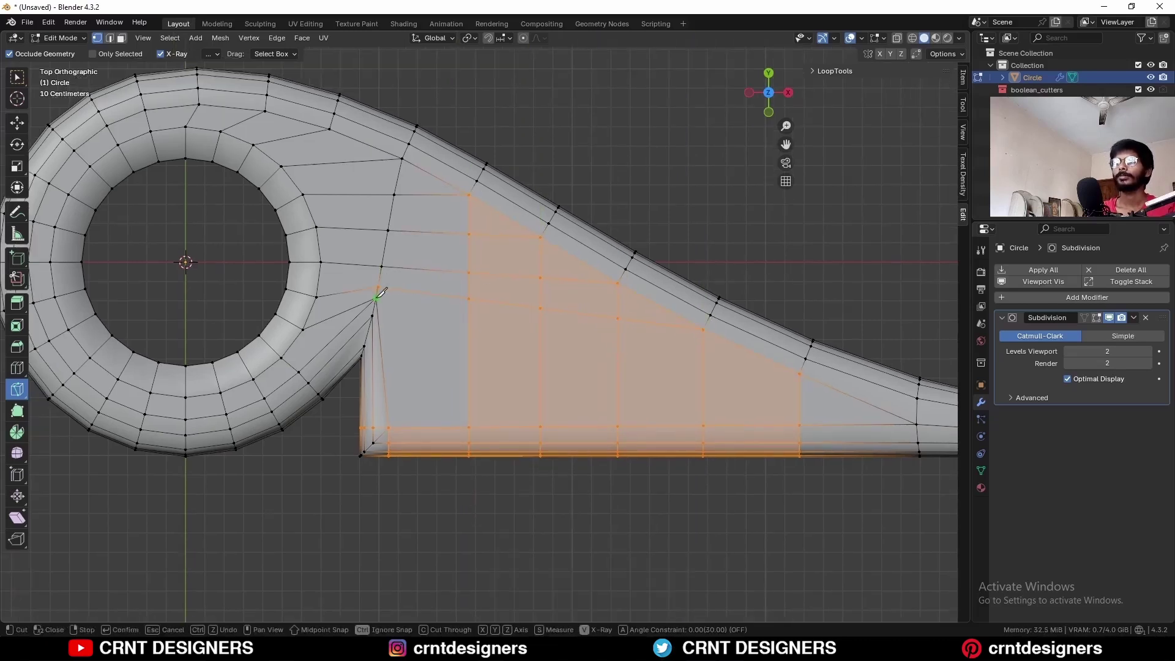
{"action": "key", "text": "Tab"}
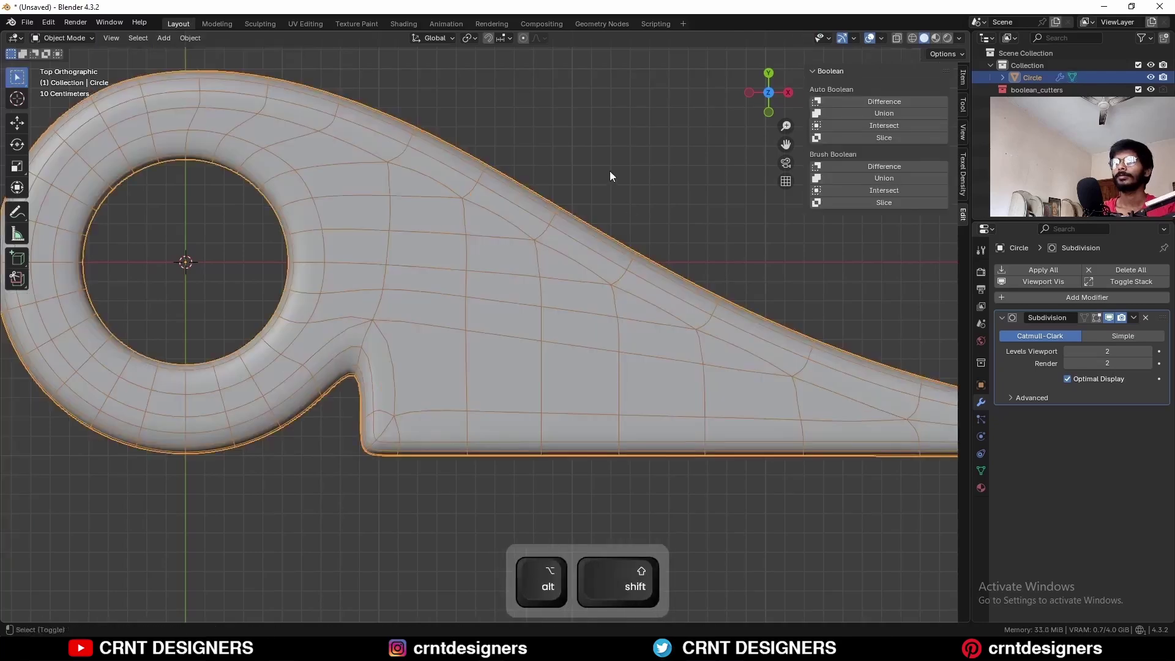
{"action": "key", "text": "shift+alt+z"}
{"action": "scroll", "coordinate": [602, 174], "scroll_direction": "up", "scroll_amount": 5}
{"action": "key", "text": "shift+alt+z"}
{"action": "key", "text": "Tab"}
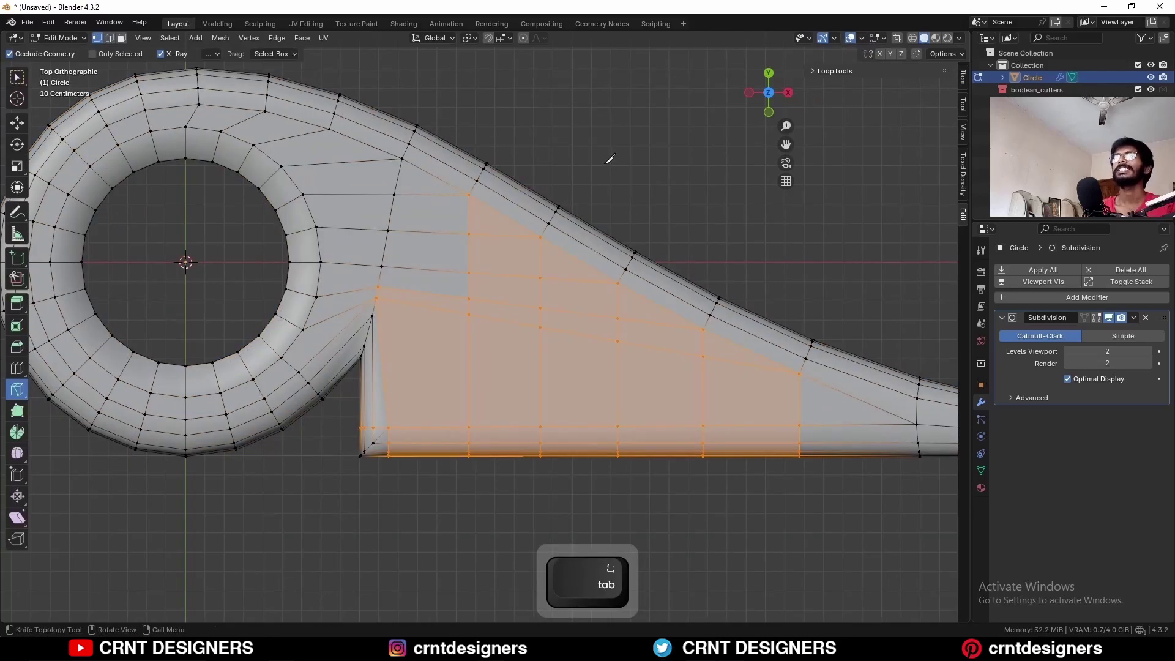
{"action": "key", "text": "c"}
{"action": "left_click", "coordinate": [639, 149]}
Knife a new edge path from the curved edge's inner vertex down beside the hole and dissolve the old edges it replaces.
{"action": "middle_click_drag", "start_coordinate": [437, 287], "coordinate": [490, 312], "text": "shift"}
{"action": "scroll", "coordinate": [490, 313], "scroll_direction": "up", "scroll_amount": 1}
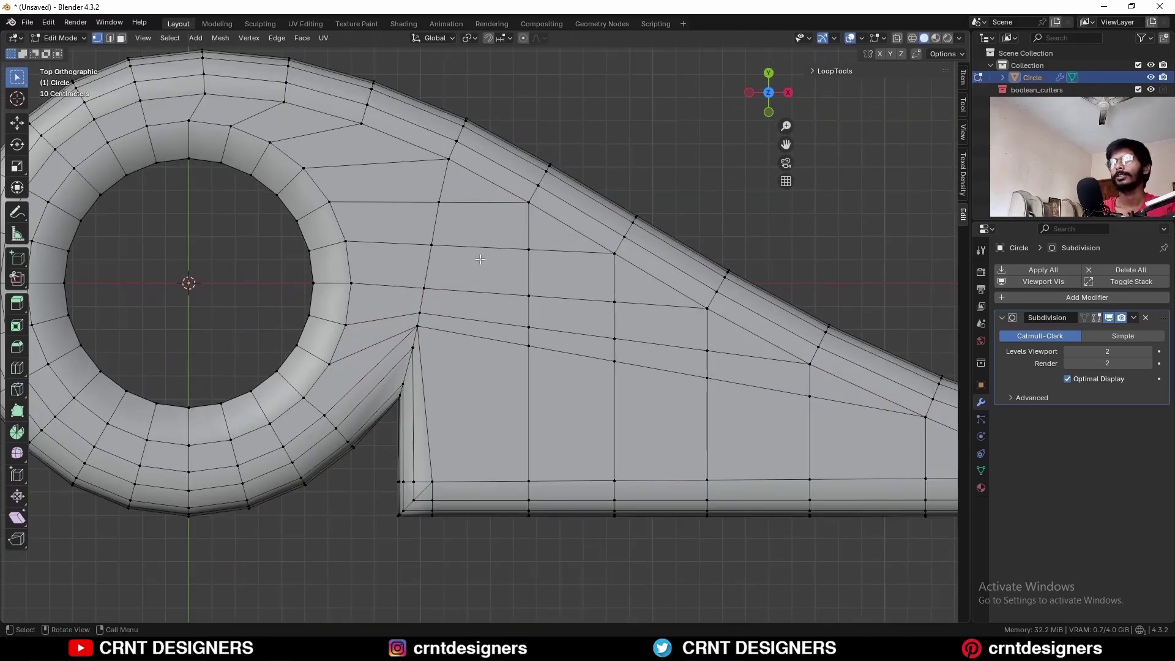
{"action": "left_click", "coordinate": [23, 390]}
{"action": "key", "text": "1"}
{"action": "left_click", "coordinate": [362, 124]}
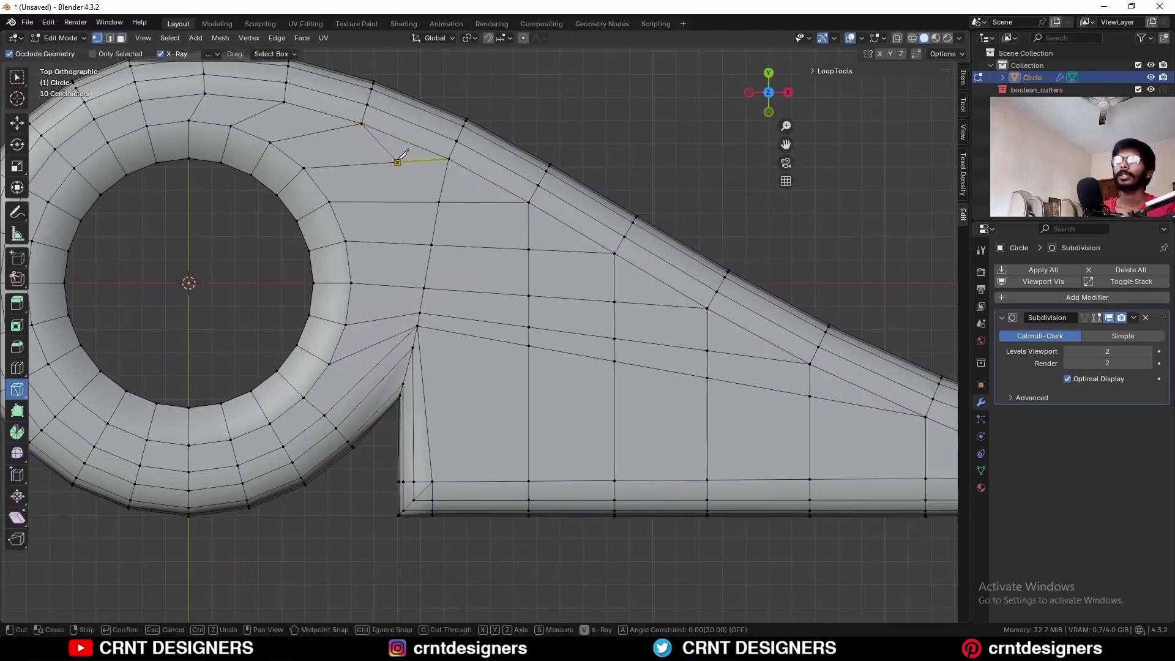
{"action": "left_click", "coordinate": [431, 244]}
{"action": "key", "text": "space"}
{"action": "key", "text": "c"}
{"action": "key", "text": "2"}
{"action": "left_click", "coordinate": [435, 221], "text": "alt"}
{"action": "key", "text": "ctrl+x"}
Add one crosswise loop cut beside the notch and one lengthwise loop cut above the straight side's bevel.
{"action": "key", "text": "ctrl+r"}
{"action": "left_click", "coordinate": [474, 203]}
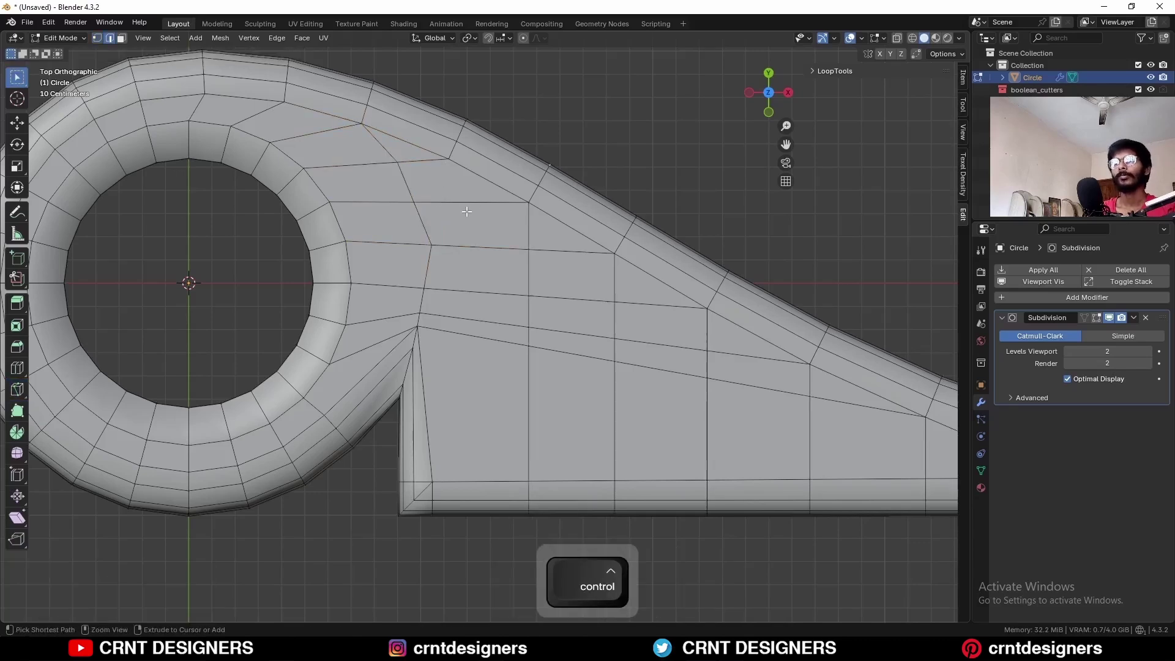
{"action": "key", "text": "ctrl+r"}
{"action": "left_click", "coordinate": [435, 428]}
{"action": "right_click", "coordinate": [435, 430]}
{"action": "left_click", "coordinate": [772, 282]}
Merge the closely spaced lengthwise edge rows starting above the notch into one row.
{"action": "middle_click_drag", "start_coordinate": [772, 282], "coordinate": [670, 265], "text": "shift"}
{"action": "middle_click_drag", "start_coordinate": [393, 331], "coordinate": [411, 355], "text": "shift"}
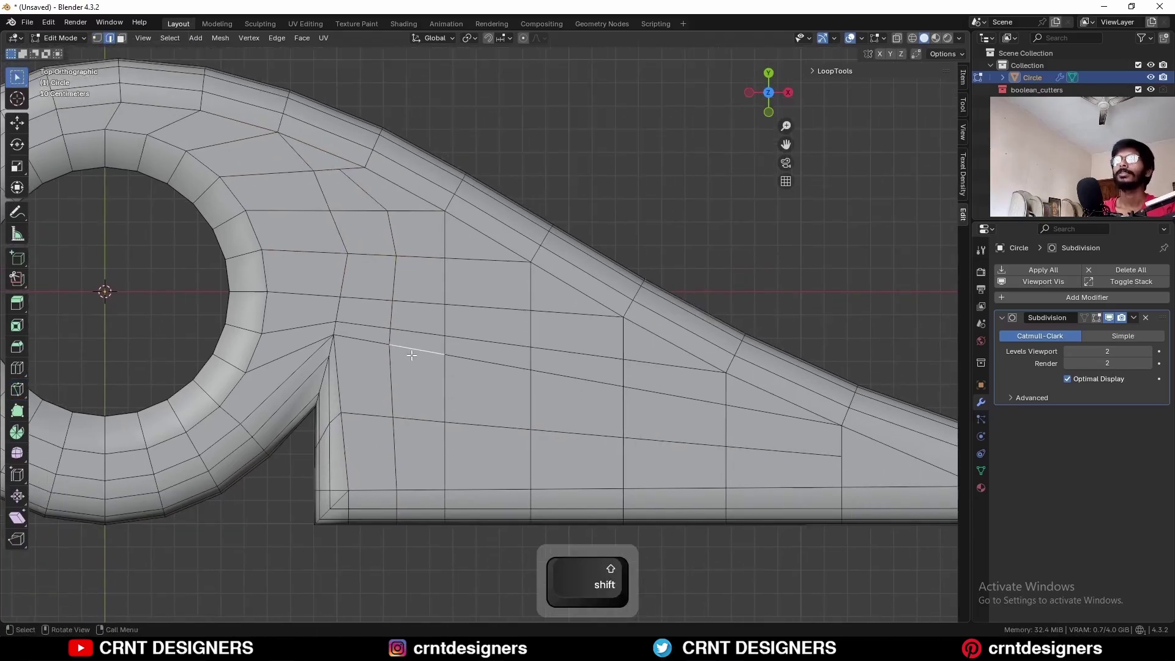
{"action": "left_click", "coordinate": [391, 300], "text": "shift"}
{"action": "key", "text": "m"}
{"action": "left_click", "coordinate": [407, 312]}
{"action": "key", "text": "m"}
Reposition the vertices of the edge path between the hole and the notch to smooth its curve.
{"action": "left_click", "coordinate": [333, 290]}
{"action": "left_click", "coordinate": [346, 254]}
{"action": "key", "text": "g"}
{"action": "left_click", "coordinate": [372, 222]}
{"action": "left_click", "coordinate": [427, 321]}
Add two crosswise loop cuts to the wide middle columns of the top face and check the smoothed result.
{"action": "left_click", "coordinate": [673, 365], "text": "ctrl"}
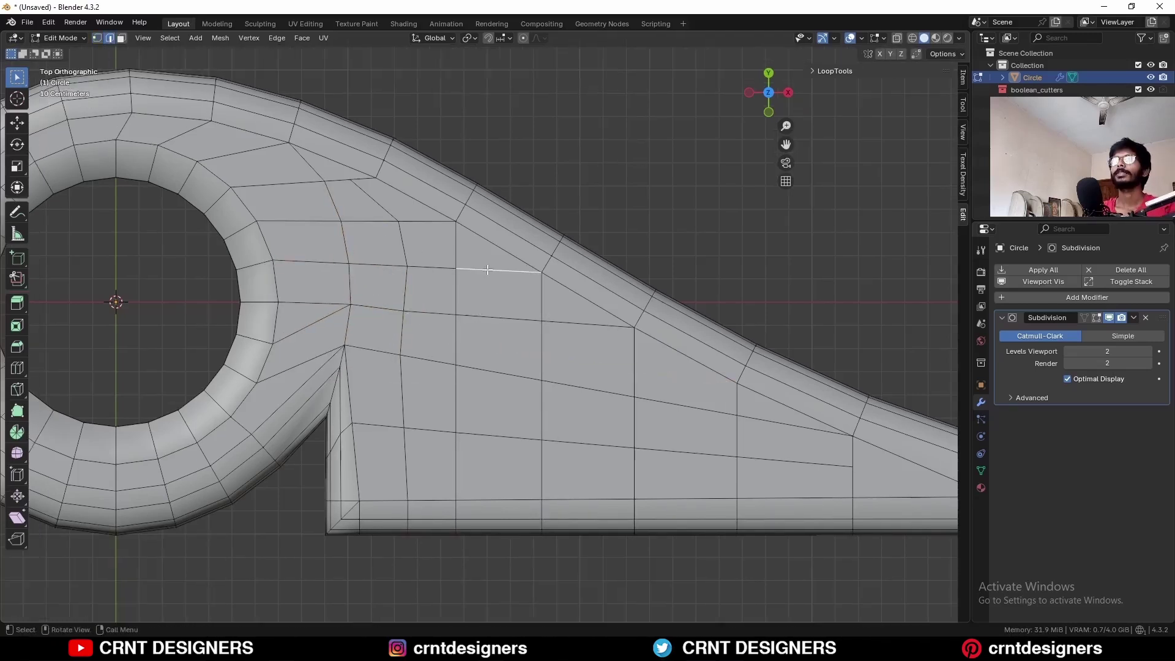
{"action": "key", "text": "ctrl+r"}
{"action": "left_click", "coordinate": [487, 321]}
{"action": "right_click", "coordinate": [487, 320]}
{"action": "key", "text": "ctrl+r"}
{"action": "left_click", "coordinate": [589, 374]}
{"action": "right_click", "coordinate": [589, 375]}
{"action": "key", "text": "3"}
{"action": "key", "text": "Tab"}
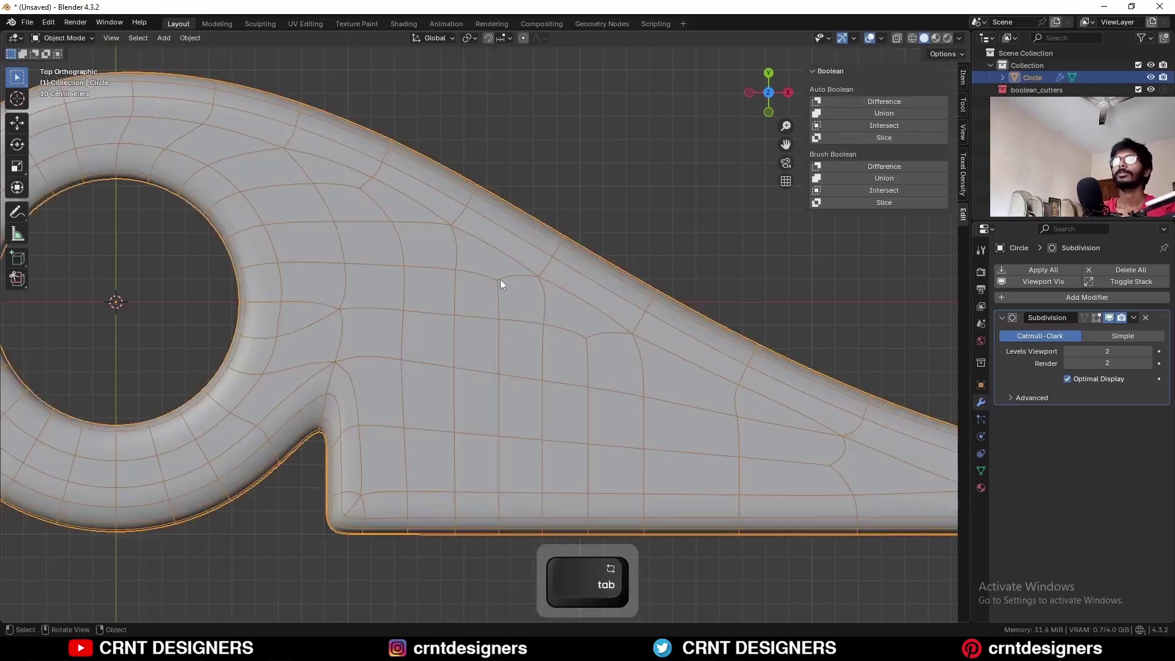
Symmetrize the whole mesh from +Z to -Z to copy the new top-face topology to the underside.
{"action": "key", "text": "Tab"}
{"action": "middle_click_drag", "start_coordinate": [808, 263], "coordinate": [675, 201], "text": "shift"}
{"action": "key", "text": "a"}
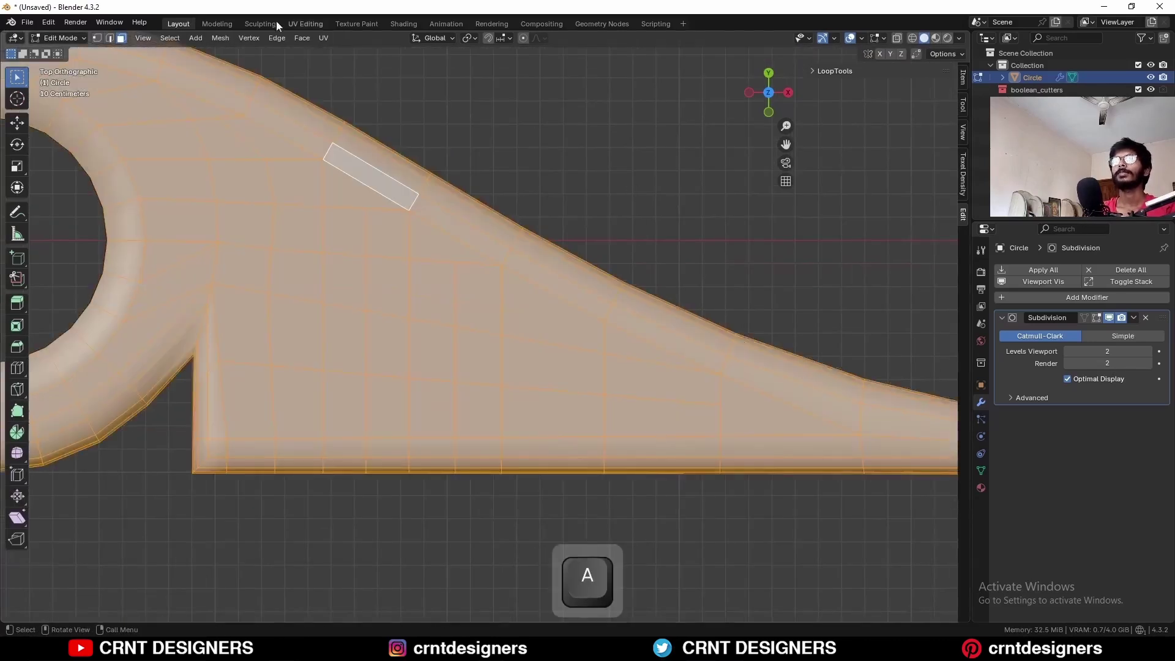
{"action": "left_click", "coordinate": [220, 42]}
{"action": "left_click", "coordinate": [282, 217]}
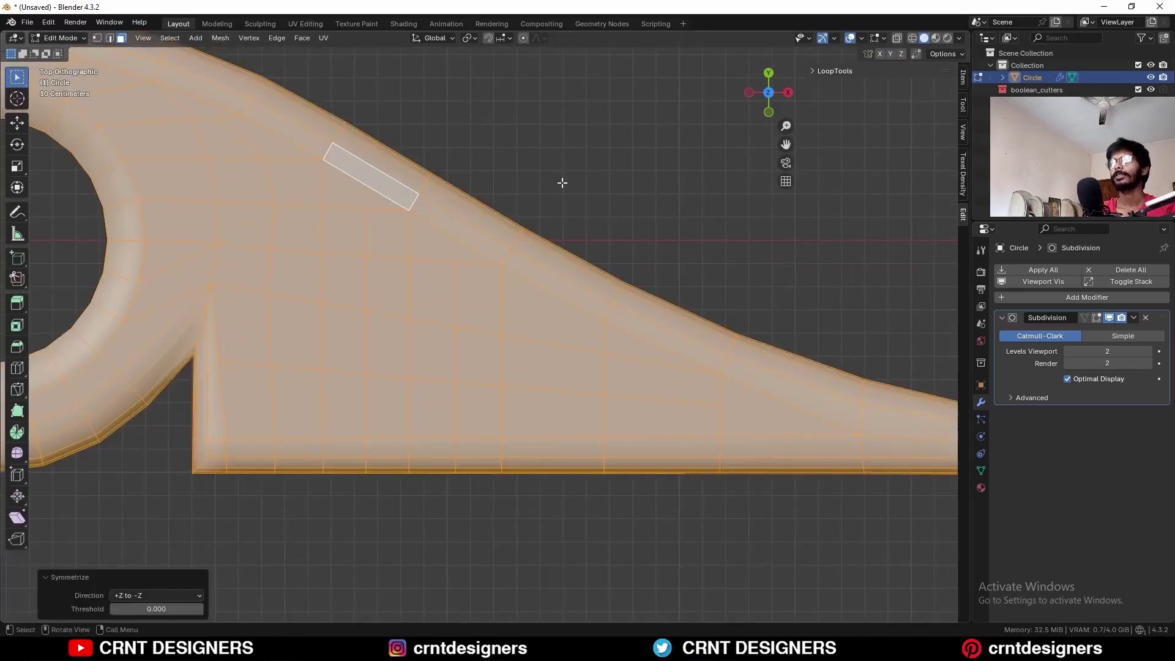
{"action": "left_click", "coordinate": [562, 182]}
Add a crosswise loop cut to the wide column closest to the tail.
{"action": "key", "text": "ctrl+r"}
{"action": "left_click", "coordinate": [612, 389]}
{"action": "left_click", "coordinate": [633, 203]}
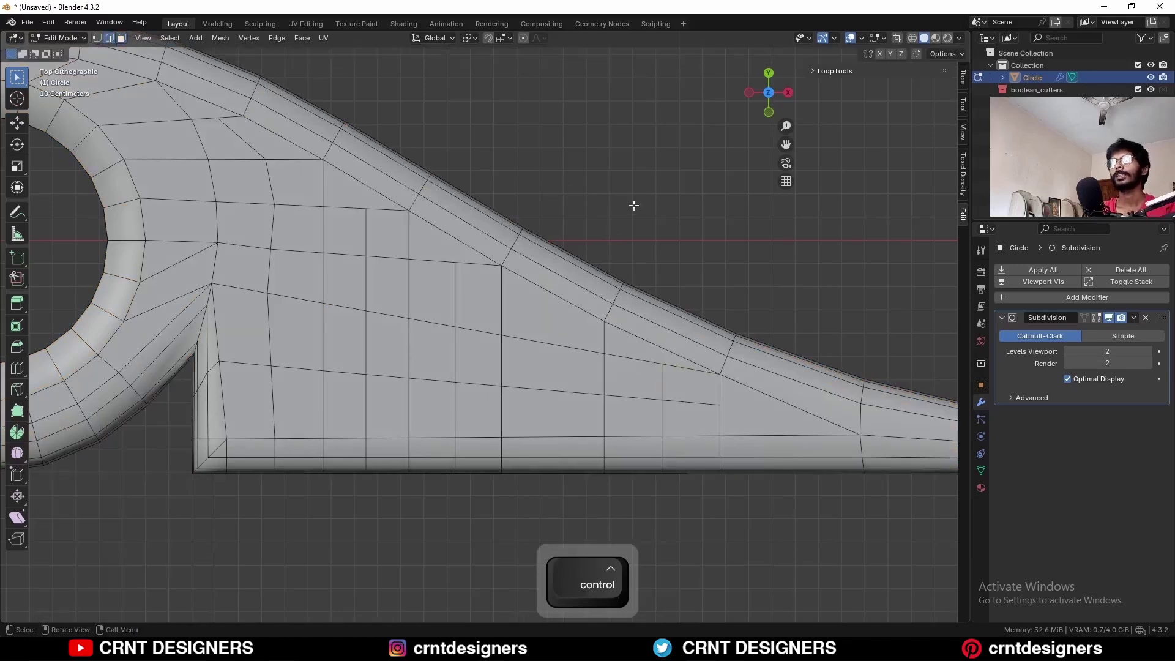
Bevel the upper rim edge loop of the round hole and check the smoothed result.
{"action": "scroll", "coordinate": [700, 178], "scroll_direction": "down", "scroll_amount": 4}
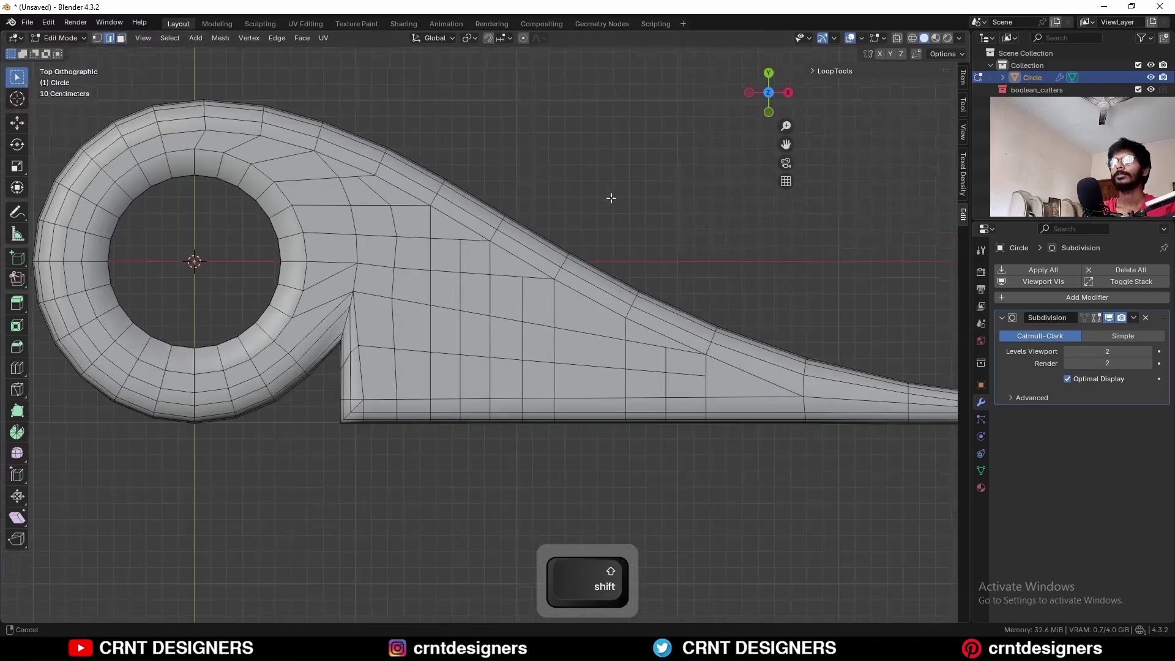
{"action": "middle_click_drag", "start_coordinate": [604, 192], "coordinate": [737, 229], "text": "shift"}
{"action": "scroll", "coordinate": [737, 229], "scroll_direction": "up", "scroll_amount": 1}
{"action": "scroll", "coordinate": [416, 282], "scroll_direction": "up", "scroll_amount": 2}
{"action": "key", "text": "2"}
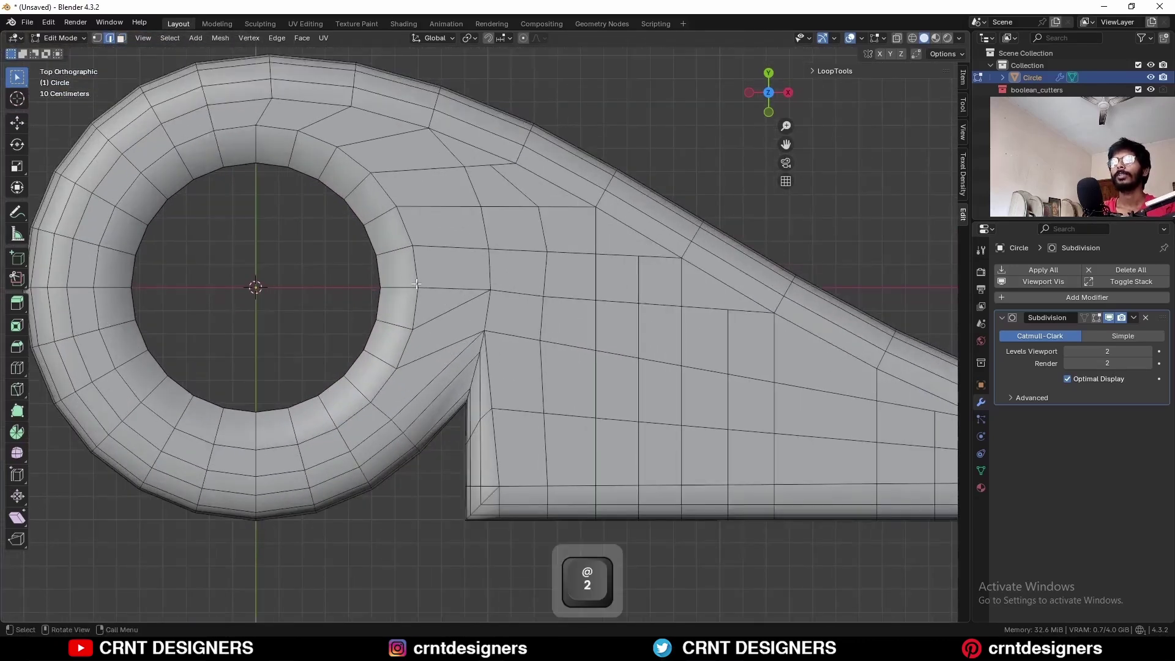
{"action": "middle_click_drag", "start_coordinate": [388, 304], "coordinate": [520, 250]}
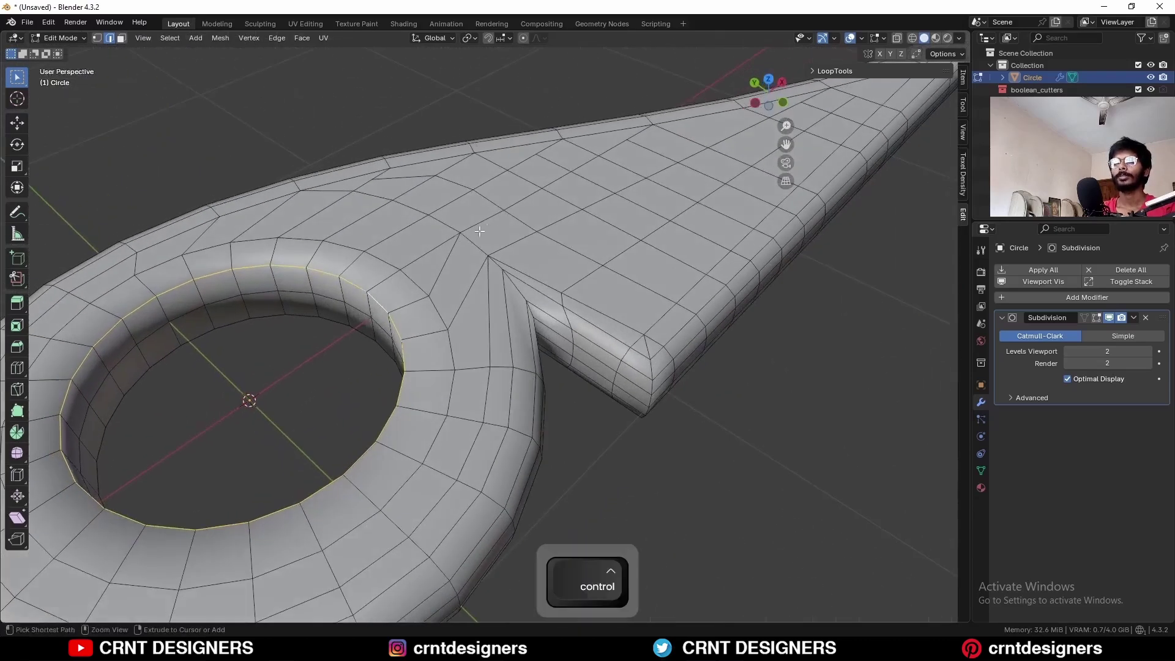
{"action": "key", "text": "ctrl+b"}
{"action": "key", "text": "shift"}
{"action": "scroll", "coordinate": [587, 239], "scroll_direction": "up", "scroll_amount": 1}
{"action": "left_click", "coordinate": [603, 239]}
{"action": "middle_click_drag", "start_coordinate": [590, 245], "coordinate": [551, 264]}
{"action": "key", "text": "Tab"}
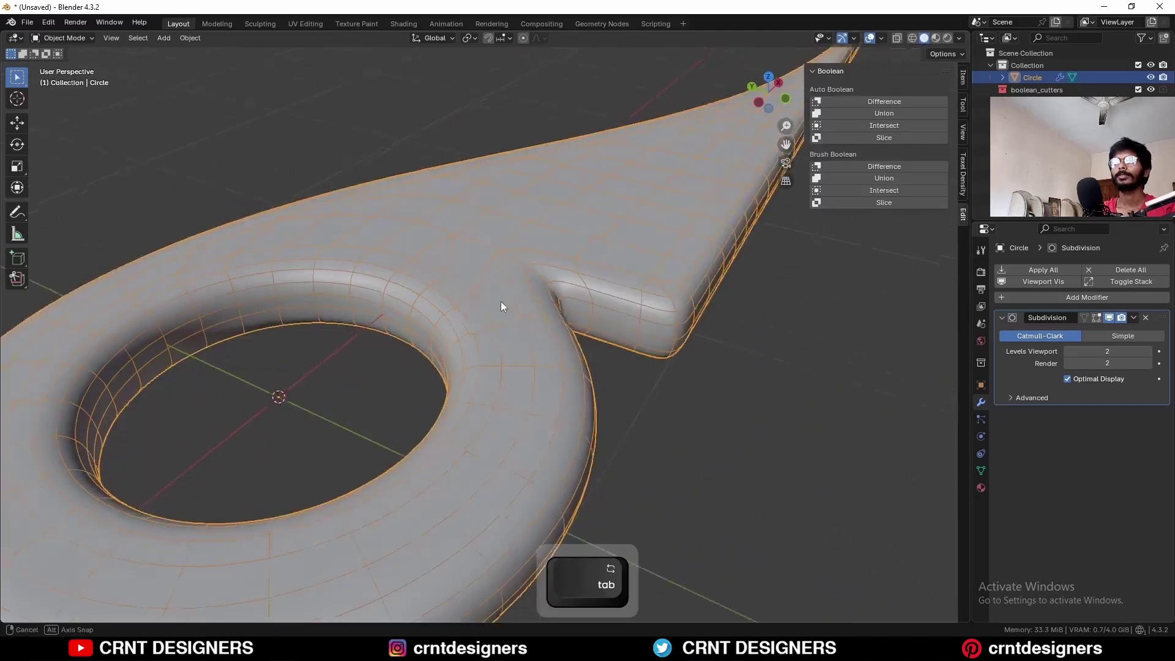
{"action": "middle_click_drag", "start_coordinate": [506, 302], "coordinate": [505, 281]}
Symmetrize the whole mesh to copy the hole rim's bevel to the underside, and dissolve the redundant edges.
{"action": "key", "text": "Tab"}
{"action": "key", "text": "a"}
{"action": "left_click", "coordinate": [222, 39]}
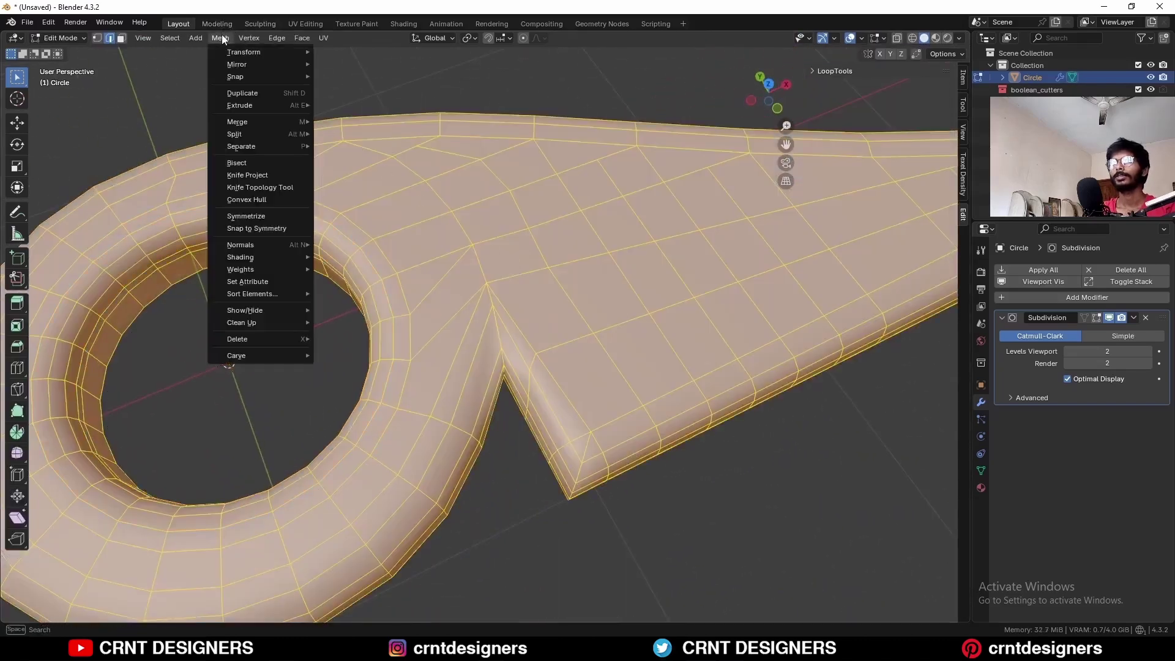
{"action": "left_click", "coordinate": [245, 216]}
{"action": "left_click", "coordinate": [244, 371]}
{"action": "middle_click_drag", "start_coordinate": [344, 228], "coordinate": [583, 379]}
{"action": "key", "text": "ctrl+x"}
Dissolve the three short crosswise loops in the wide columns between the notch and the tail.
{"action": "scroll", "coordinate": [626, 340], "scroll_direction": "down", "scroll_amount": 5}
{"action": "middle_click_drag", "start_coordinate": [626, 341], "coordinate": [676, 292]}
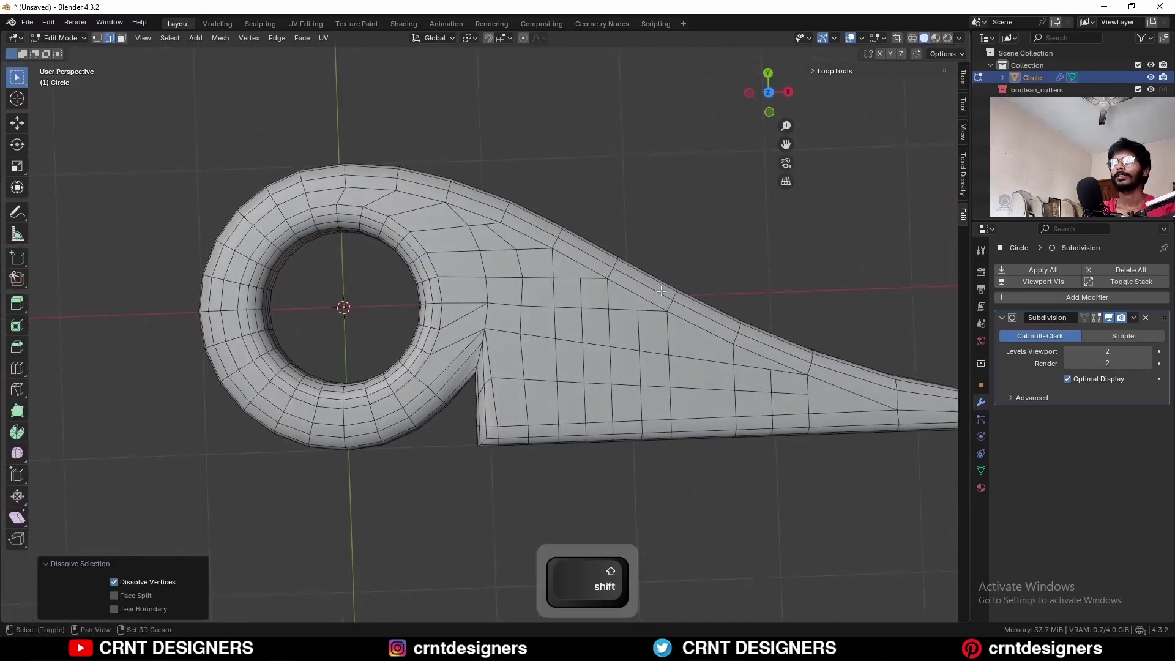
{"action": "left_click", "coordinate": [610, 349], "text": "alt"}
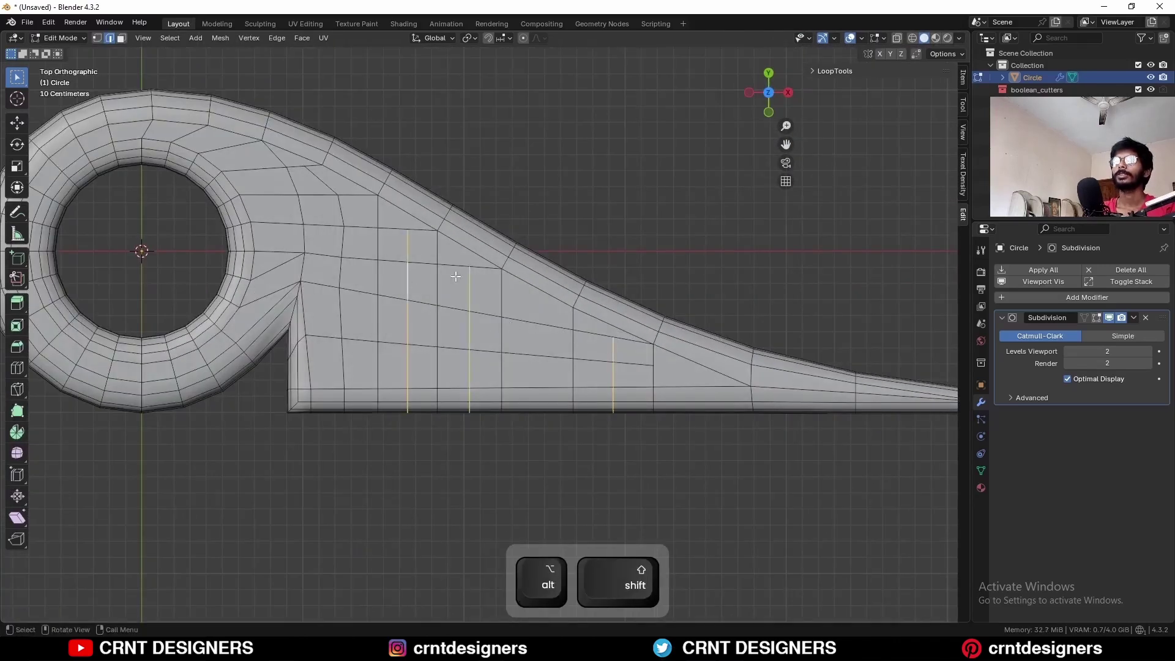
{"action": "key", "text": "ctrl+x"}
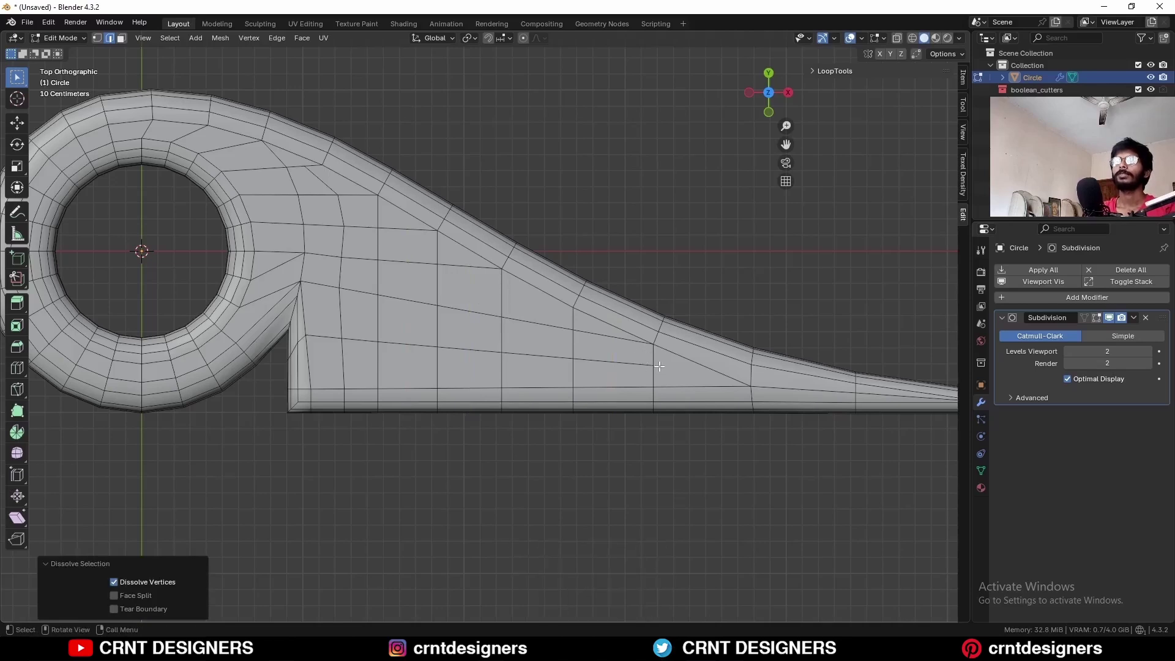
Knife one edge from the hole's ring outward across the rim beside the notch, and another from the ring to the vertex above the notch corner.
{"action": "scroll", "coordinate": [507, 326], "scroll_direction": "up", "scroll_amount": 3}
{"action": "key", "text": "1"}
{"action": "left_click", "coordinate": [16, 389]}
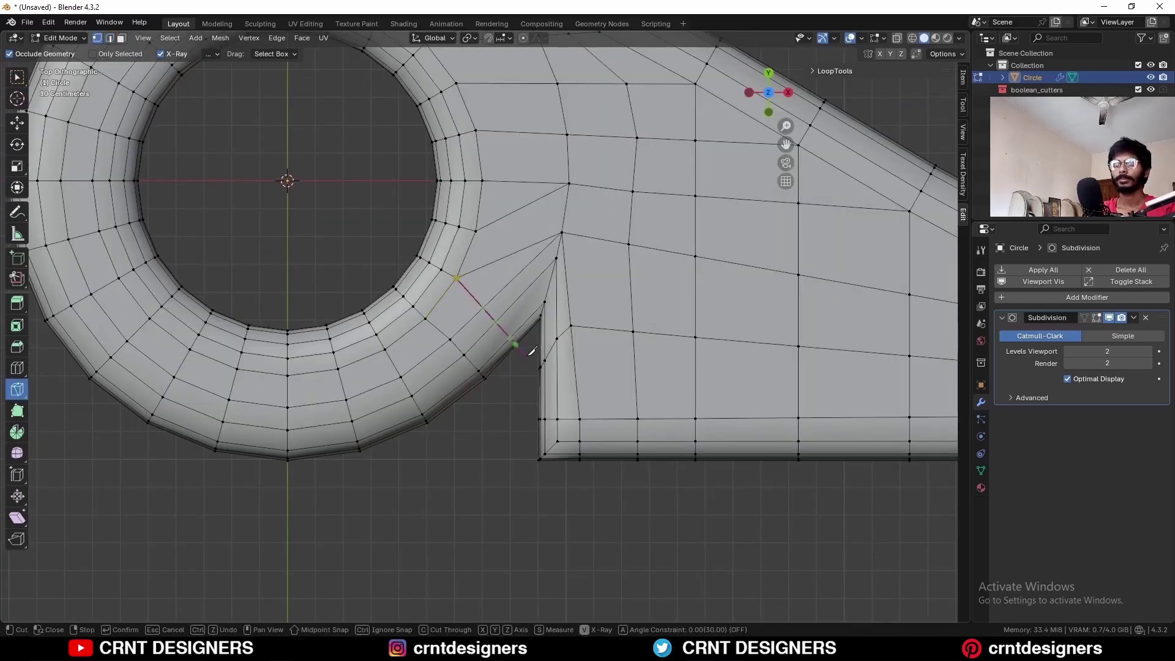
{"action": "key", "text": "space"}
{"action": "left_click", "coordinate": [477, 230]}
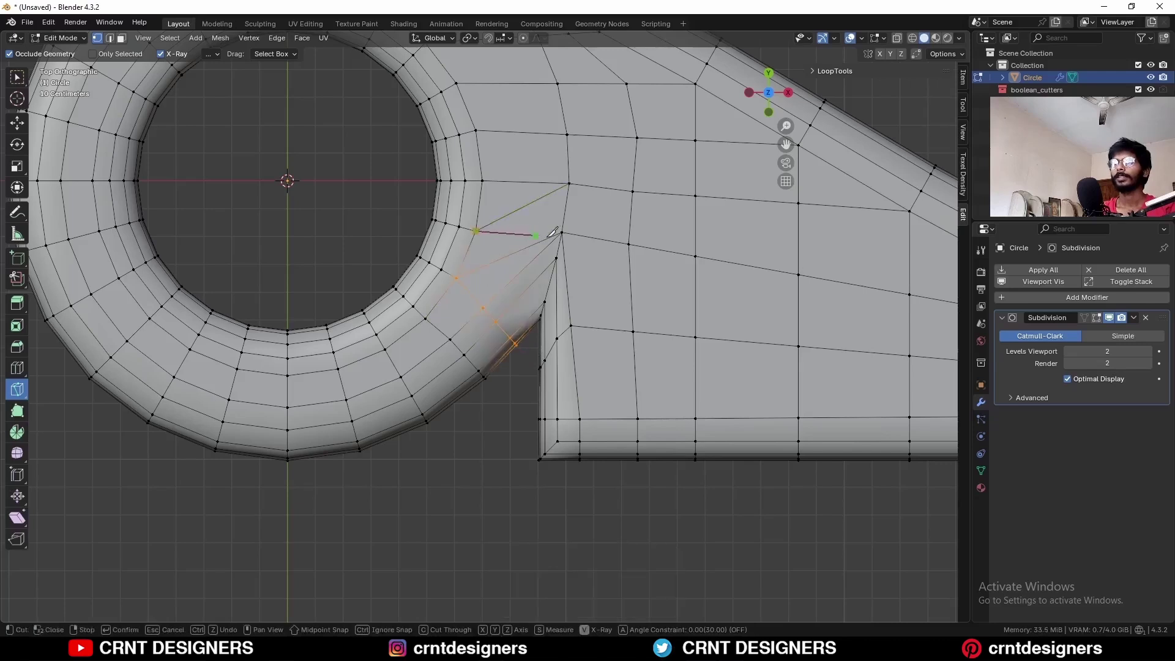
{"action": "left_click", "coordinate": [562, 232]}
{"action": "key", "text": "space"}
Dissolve the old diagonal edge running from the hole's ring to the vertex above the notch corner.
{"action": "middle_click_drag", "start_coordinate": [531, 252], "coordinate": [490, 306], "text": "shift"}
{"action": "key", "text": "c"}
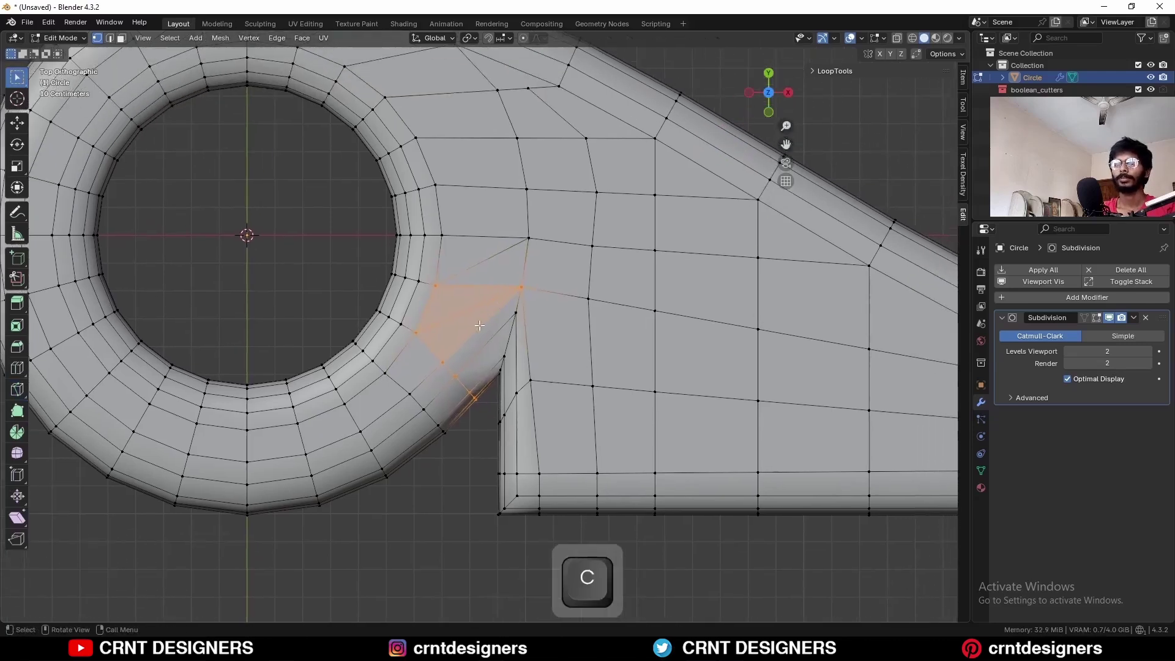
{"action": "key", "text": "2"}
{"action": "left_click", "coordinate": [458, 306]}
{"action": "key", "text": "ctrl+x"}
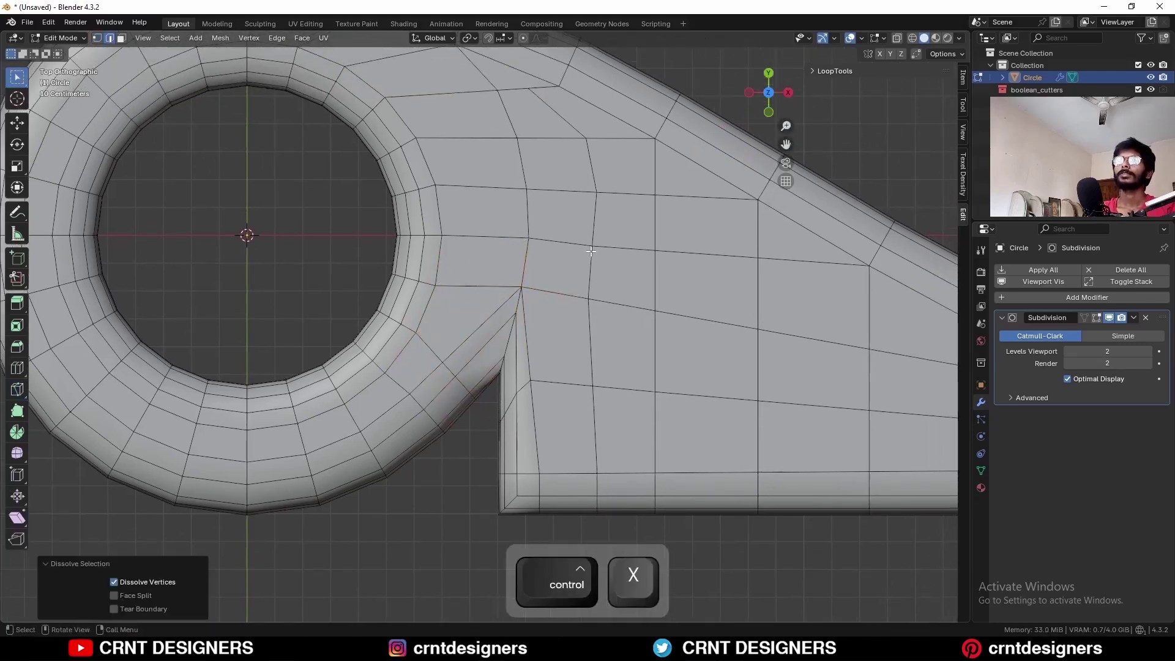
Symmetrize the whole mesh to copy the recut notch area to the underside and check the smoothed part with overlays off.
{"action": "key", "text": "a"}
{"action": "middle_click_drag", "start_coordinate": [599, 258], "coordinate": [546, 267], "text": "shift"}
{"action": "left_click", "coordinate": [220, 38]}
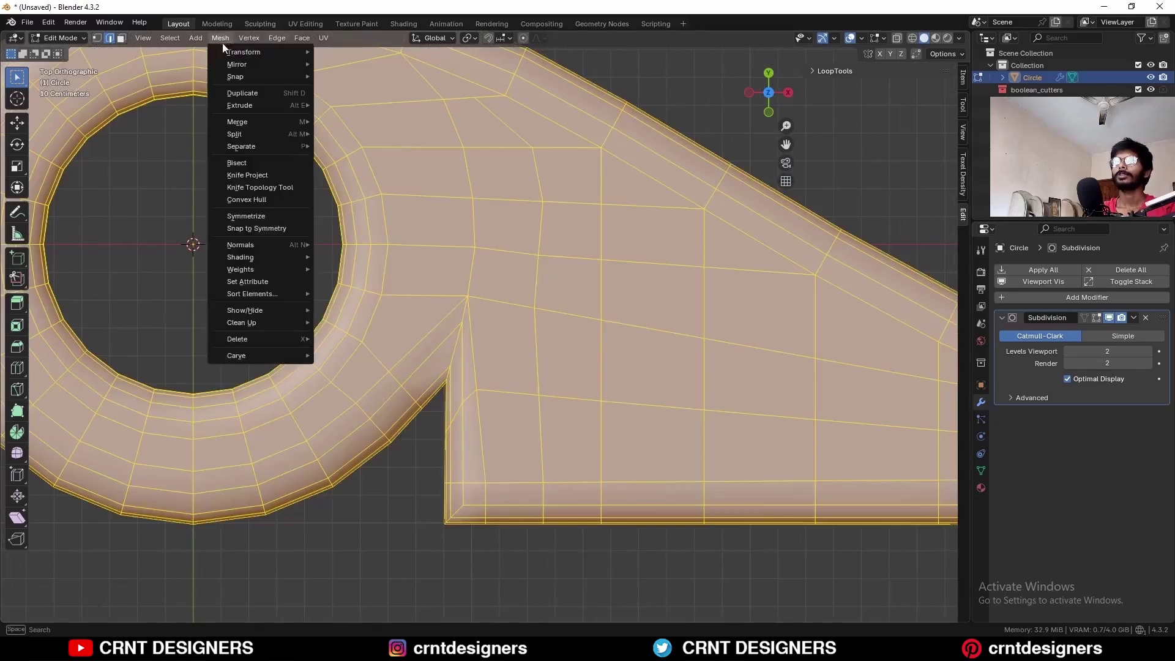
{"action": "left_click", "coordinate": [266, 213]}
{"action": "left_click", "coordinate": [242, 247]}
{"action": "key", "text": "Tab"}
{"action": "scroll", "coordinate": [707, 288], "scroll_direction": "down", "scroll_amount": 3}
{"action": "key", "text": "alt+shift+z"}
{"action": "scroll", "coordinate": [708, 295], "scroll_direction": "down", "scroll_amount": 4}
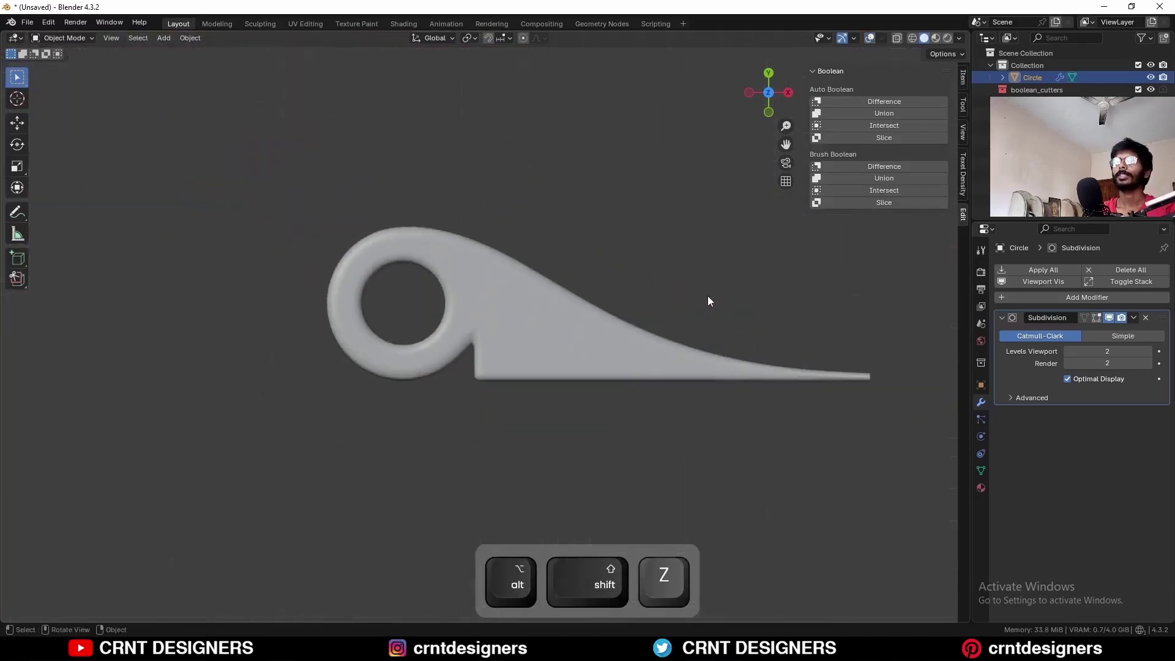
{"action": "middle_click_drag", "start_coordinate": [679, 341], "coordinate": [610, 351], "text": "shift"}
{"action": "middle_click_drag", "start_coordinate": [755, 343], "coordinate": [617, 288]}
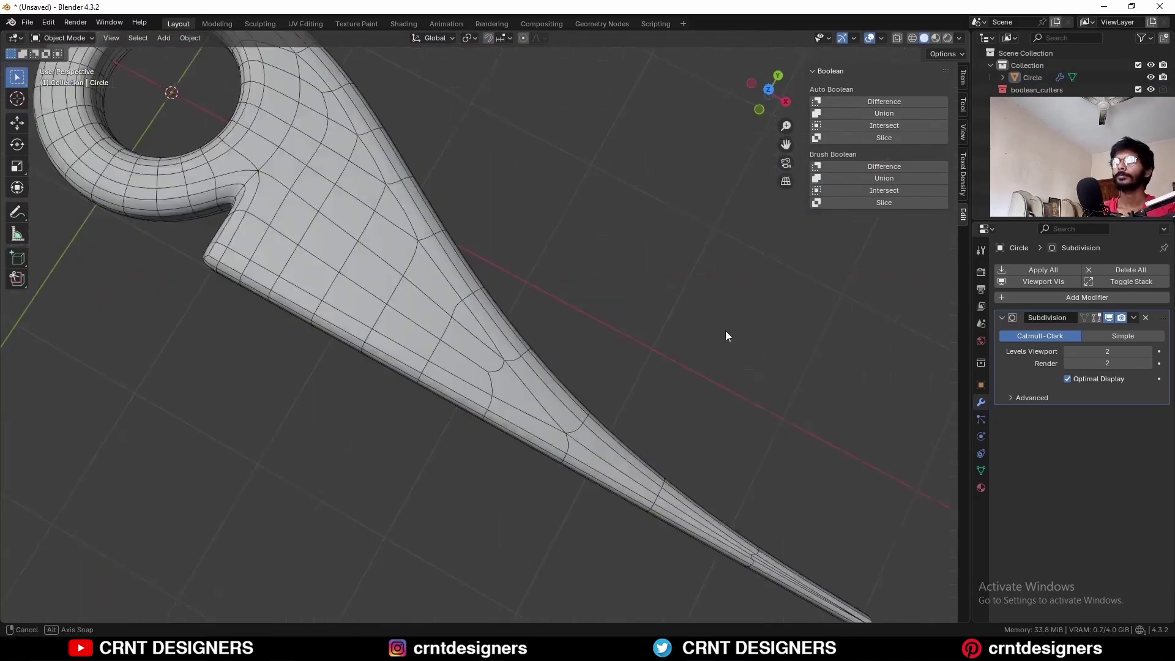
Fill the open end of the tail with a face and inset it twice.
{"action": "key", "text": "Tab"}
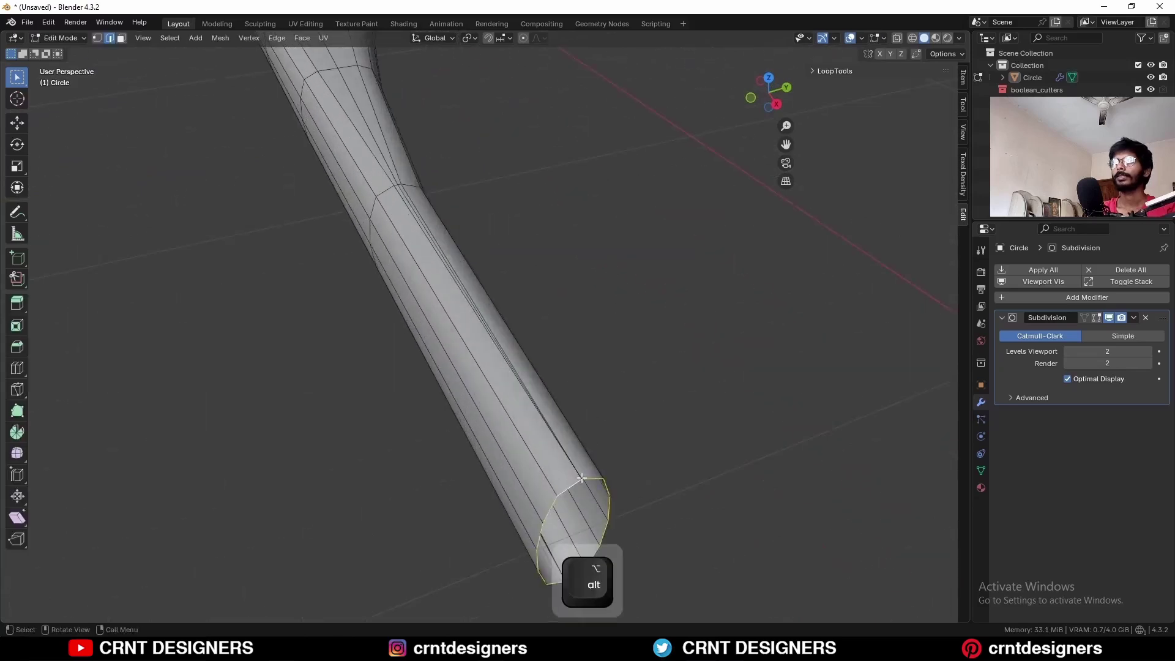
{"action": "middle_click", "coordinate": [573, 484], "text": "alt"}
{"action": "key", "text": "f"}
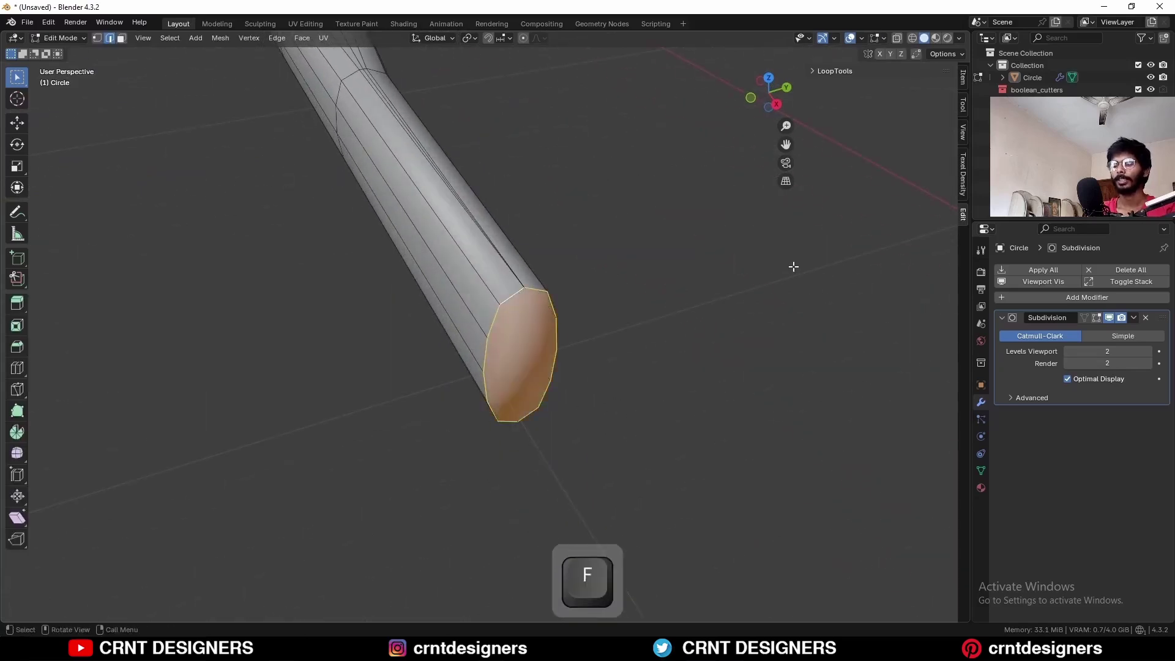
{"action": "key", "text": "ctrl+z"}
{"action": "key", "text": "i"}
{"action": "left_click", "coordinate": [737, 272]}
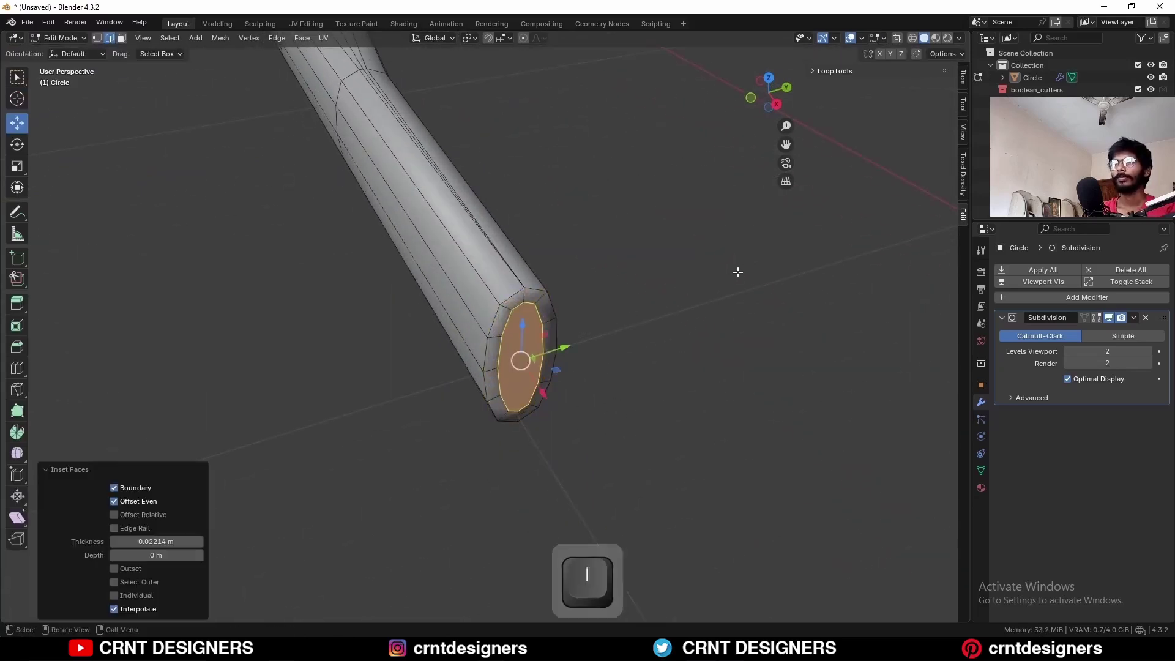
{"action": "key", "text": "i"}
{"action": "left_click", "coordinate": [725, 279]}
Merge the facing vertices of the innermost inset on the tail cap pair by pair into a central column.
{"action": "key", "text": "1"}
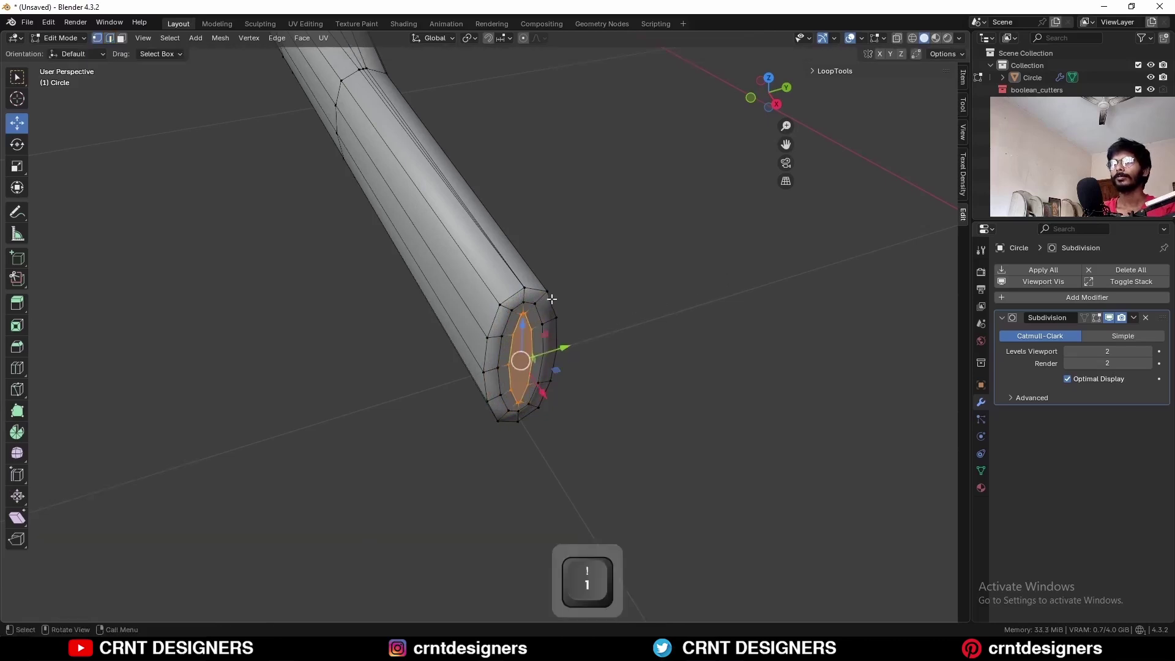
{"action": "scroll", "coordinate": [556, 305], "scroll_direction": "up", "scroll_amount": 5}
{"action": "left_click_drag", "start_coordinate": [559, 320], "coordinate": [559, 320]}
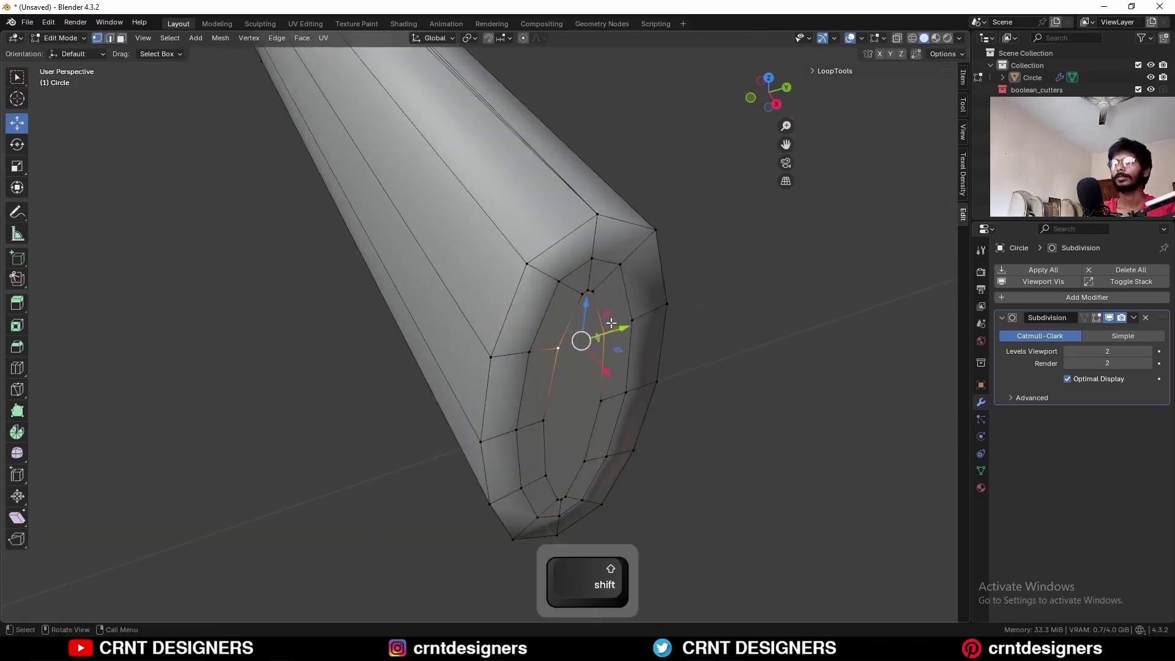
{"action": "key", "text": "m"}
{"action": "left_click", "coordinate": [607, 285]}
{"action": "left_click_drag", "start_coordinate": [603, 414], "coordinate": [548, 380]}
{"action": "left_click", "coordinate": [549, 410], "text": "shift"}
{"action": "key", "text": "m"}
{"action": "left_click", "coordinate": [650, 333]}
{"action": "left_click_drag", "start_coordinate": [592, 303], "coordinate": [577, 282]}
{"action": "key", "text": "m"}
{"action": "left_click", "coordinate": [597, 282]}
Merge the uppermost center vertex of the tail cap into the outer inset ring and symmetrize the whole mesh.
{"action": "middle_click_drag", "start_coordinate": [598, 282], "coordinate": [513, 267], "text": "shift"}
{"action": "key", "text": "1"}
{"action": "left_click", "coordinate": [505, 245], "text": "shift"}
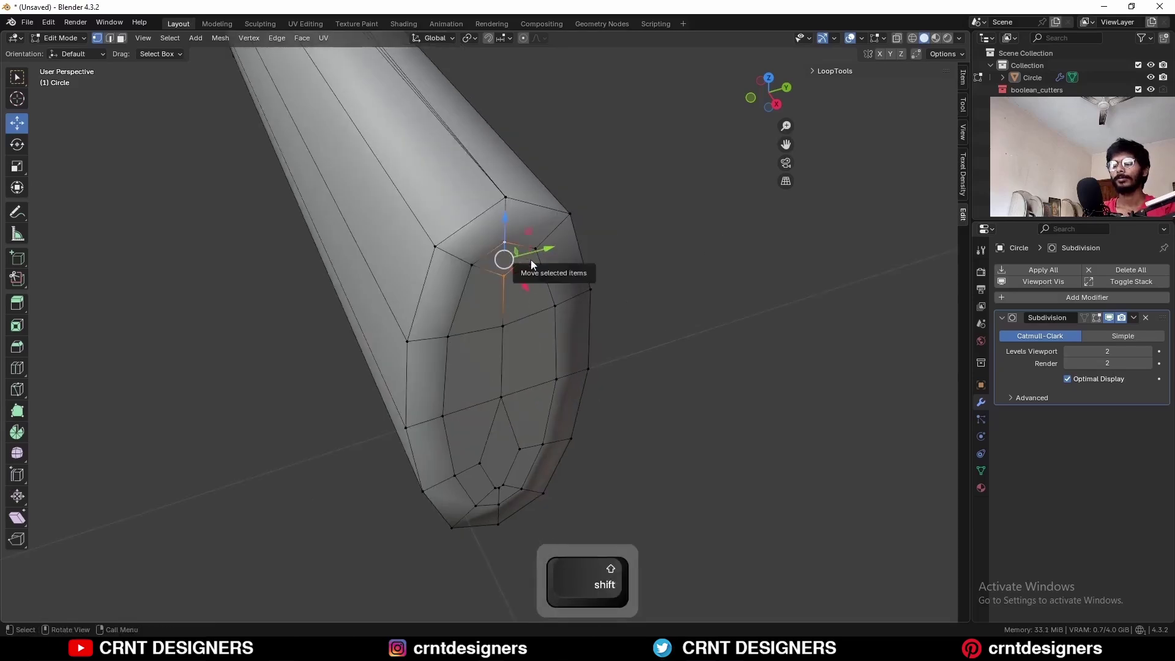
{"action": "key", "text": "m"}
{"action": "left_click", "coordinate": [526, 314]}
{"action": "key", "text": "a"}
{"action": "left_click", "coordinate": [222, 38]}
Bevel the outer rim loop of the tail cap with 2 segments and check the smoothed end.
{"action": "left_click", "coordinate": [601, 187]}
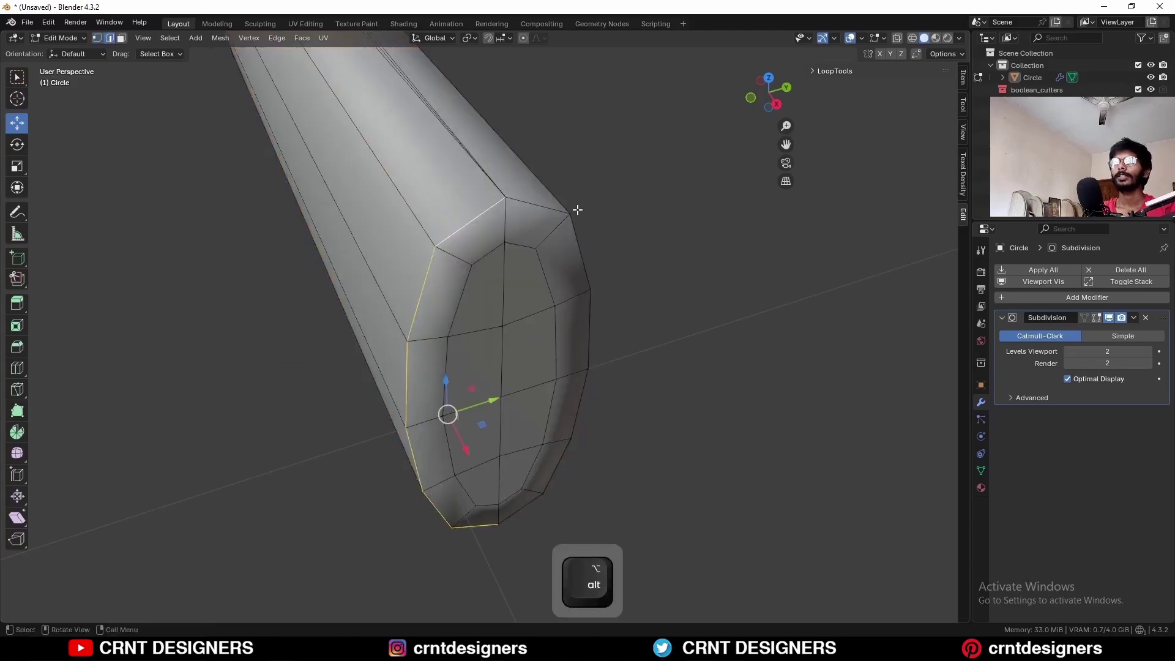
{"action": "left_click", "coordinate": [534, 210], "text": "alt+shift"}
{"action": "key", "text": "ctrl+b"}
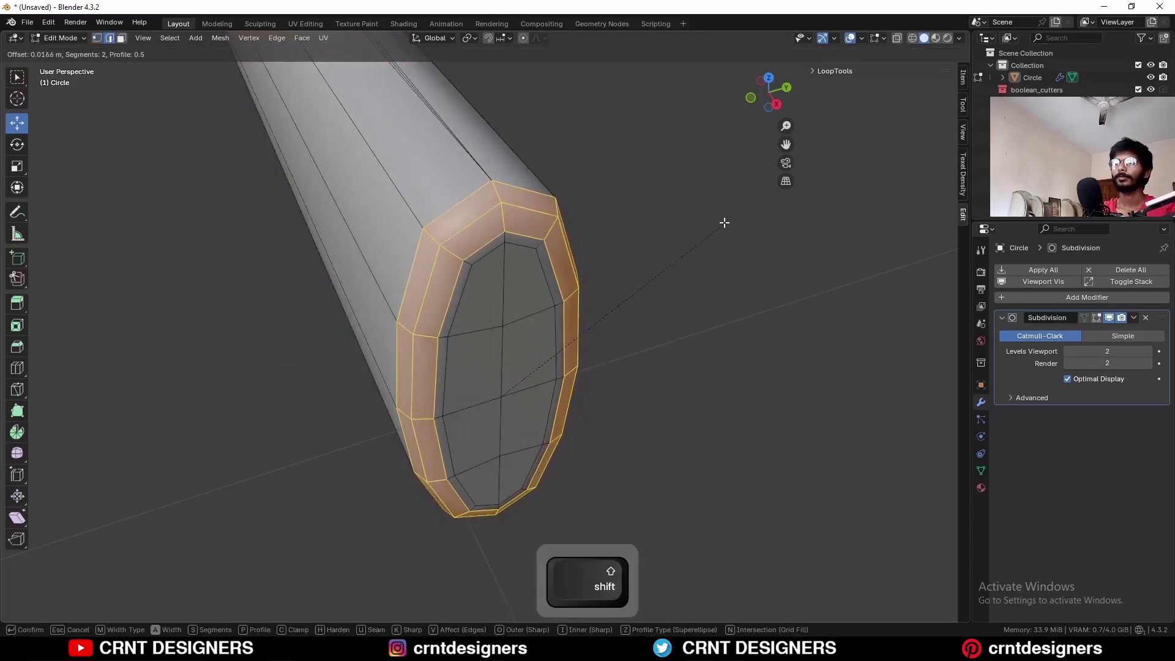
{"action": "left_click", "coordinate": [731, 221]}
{"action": "key", "text": "Tab"}
{"action": "key", "text": "alt+shift+z"}
{"action": "scroll", "coordinate": [723, 219], "scroll_direction": "down", "scroll_amount": 8}
{"action": "middle_click_drag", "start_coordinate": [666, 238], "coordinate": [677, 229]}
{"action": "scroll", "coordinate": [710, 241], "scroll_direction": "up", "scroll_amount": 4}
{"action": "key", "text": "alt+shift+z"}
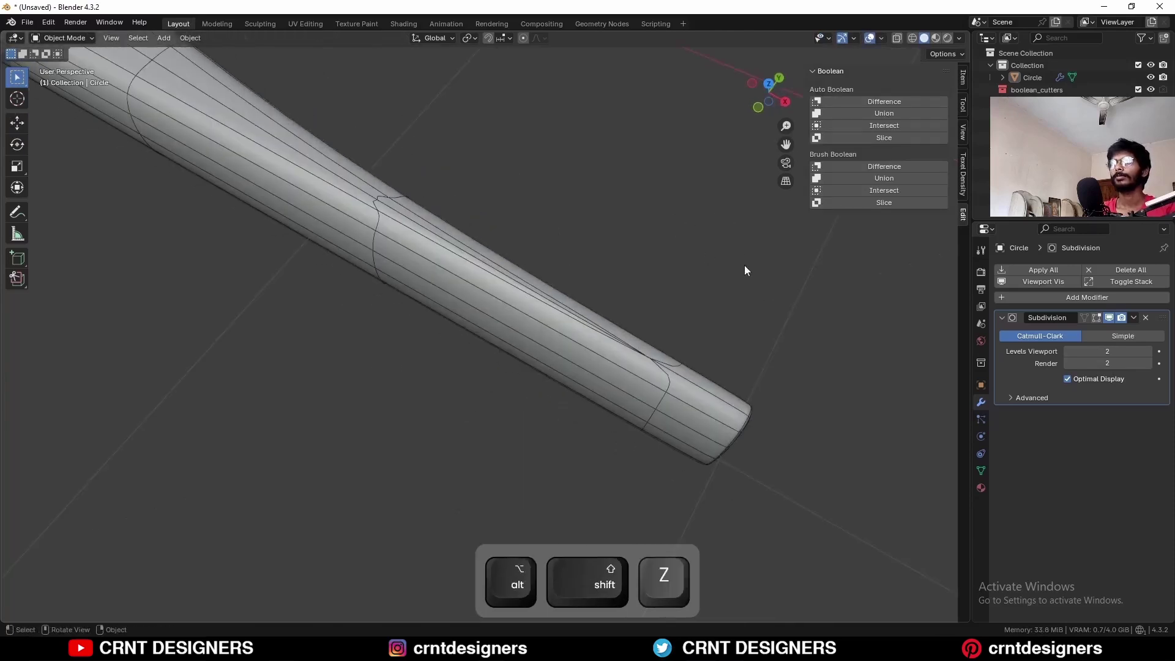
{"action": "middle_click_drag", "start_coordinate": [741, 253], "coordinate": [642, 232], "text": "shift"}
Add a crosswise loop cut close to the tail's capped end.
{"action": "key", "text": "Tab"}
{"action": "key", "text": "ctrl+r"}
{"action": "left_click", "coordinate": [520, 291]}
{"action": "left_click", "coordinate": [667, 374]}
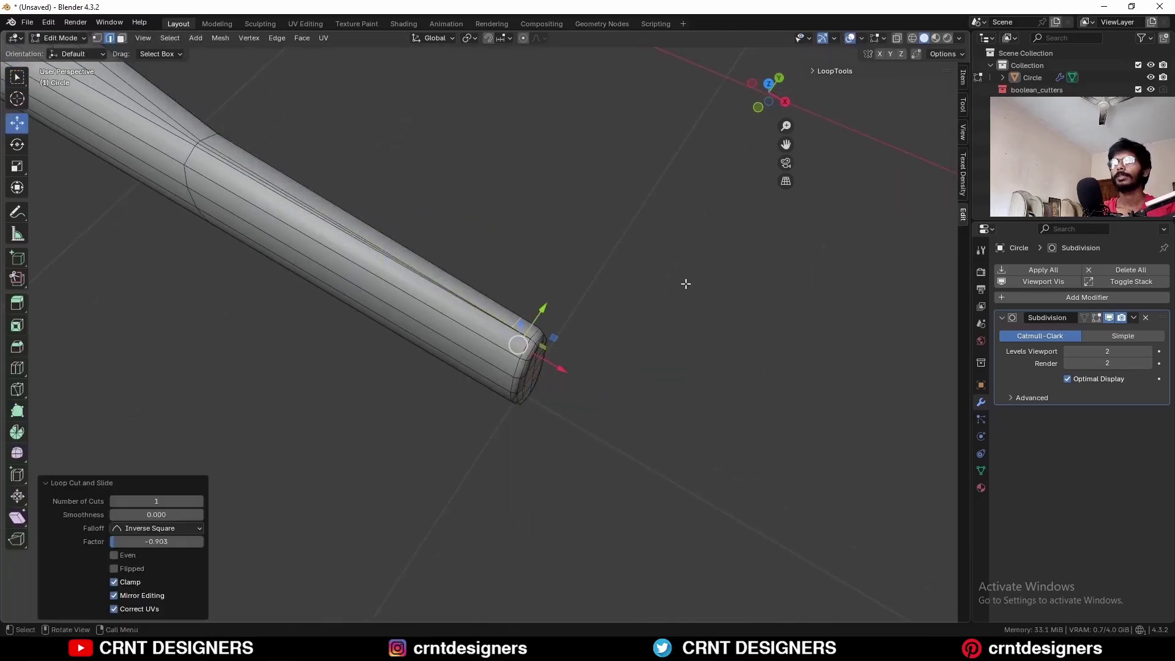
Knife a straight cut constrained to the Y axis across the tail near its end and check the smoothed wireframe.
{"action": "left_click", "coordinate": [768, 85]}
{"action": "middle_click_drag", "start_coordinate": [581, 280], "coordinate": [569, 154], "text": "shift"}
{"action": "key", "text": "1"}
{"action": "scroll", "coordinate": [577, 286], "scroll_direction": "up", "scroll_amount": 6}
{"action": "key", "text": "k"}
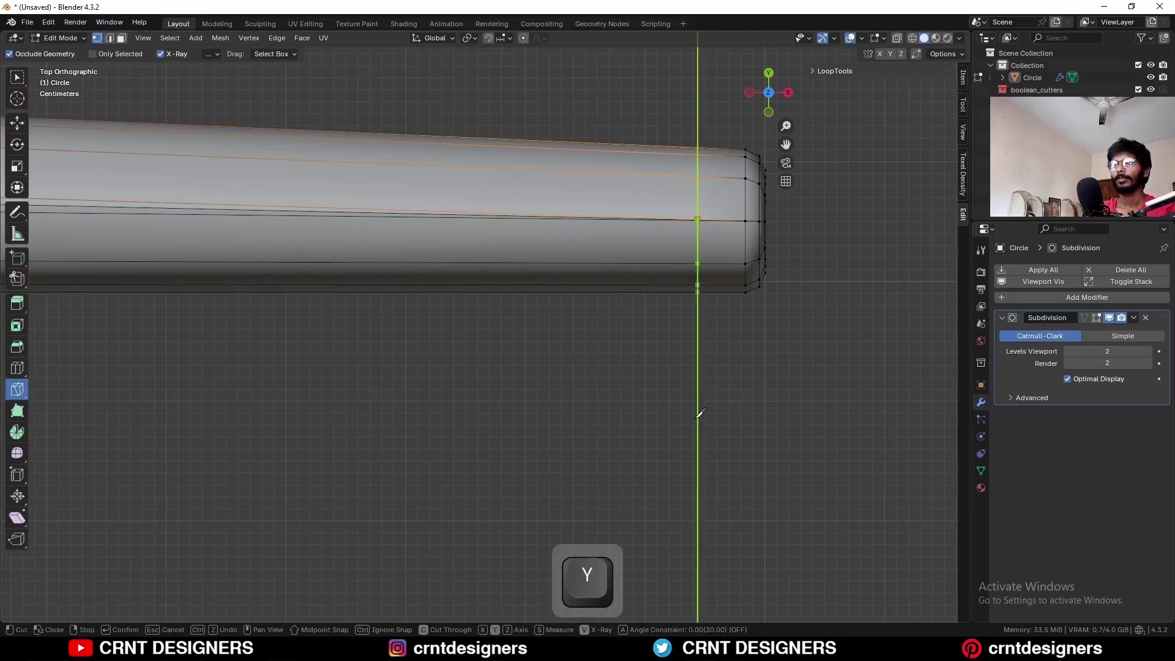
{"action": "key", "text": "space"}
{"action": "key", "text": "Tab"}
{"action": "middle_click_drag", "start_coordinate": [725, 215], "coordinate": [666, 309], "text": "shift"}
{"action": "scroll", "coordinate": [665, 310], "scroll_direction": "up", "scroll_amount": 2}
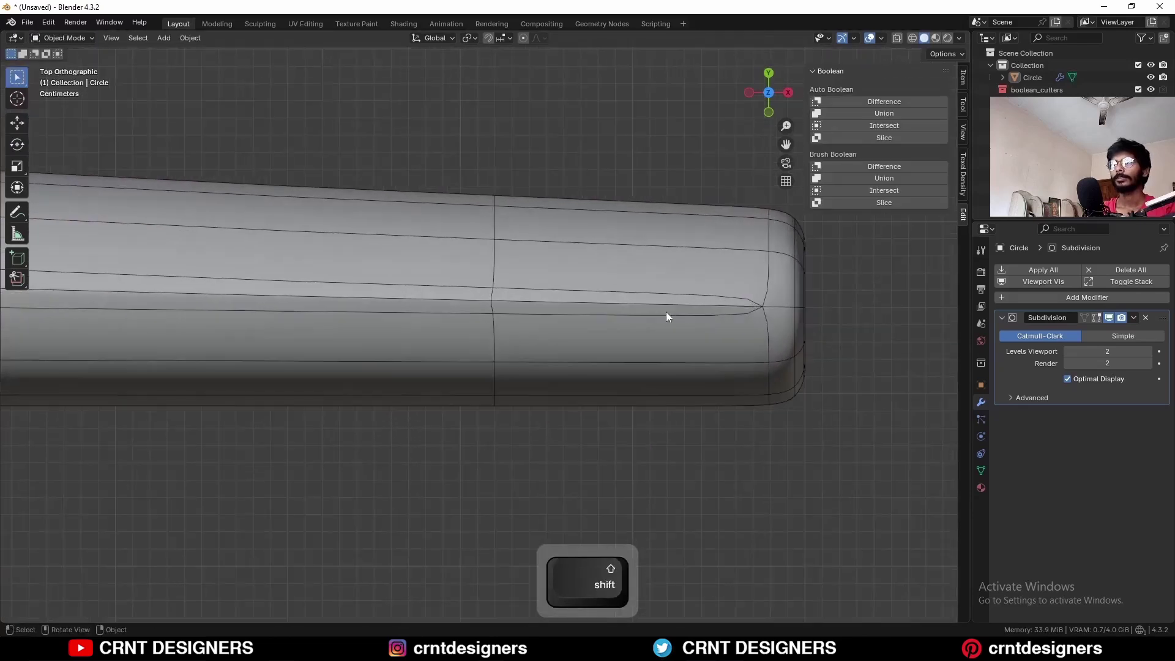
Merge the doubled vertices on the crosswise edges near the tail's end and check the smoothed result.
{"action": "key", "text": "Tab"}
{"action": "key", "text": "alt+z"}
{"action": "key", "text": "m"}
{"action": "left_click", "coordinate": [687, 281]}
{"action": "key", "text": "Tab"}
{"action": "scroll", "coordinate": [653, 296], "scroll_direction": "down", "scroll_amount": 3}
{"action": "middle_click_drag", "start_coordinate": [570, 326], "coordinate": [649, 329], "text": "shift"}
Merge the closely spaced vertices on the next crosswise ring of the tail at their center and check the smoothed surface.
{"action": "key", "text": "Tab"}
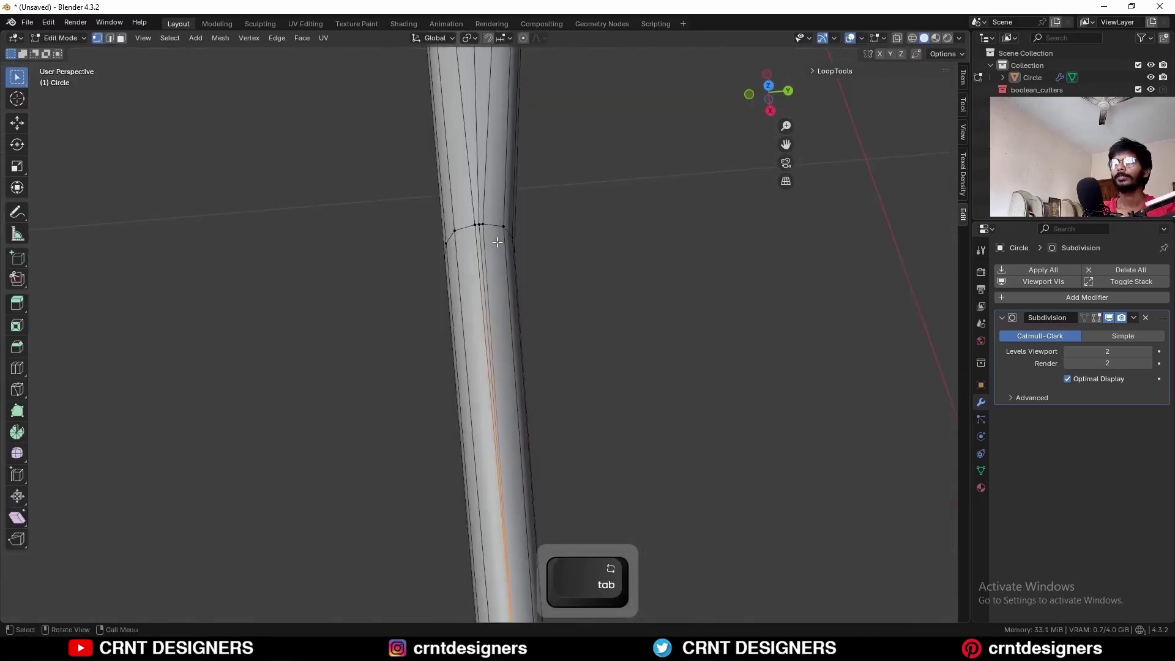
{"action": "left_click_drag", "start_coordinate": [495, 239], "coordinate": [455, 210]}
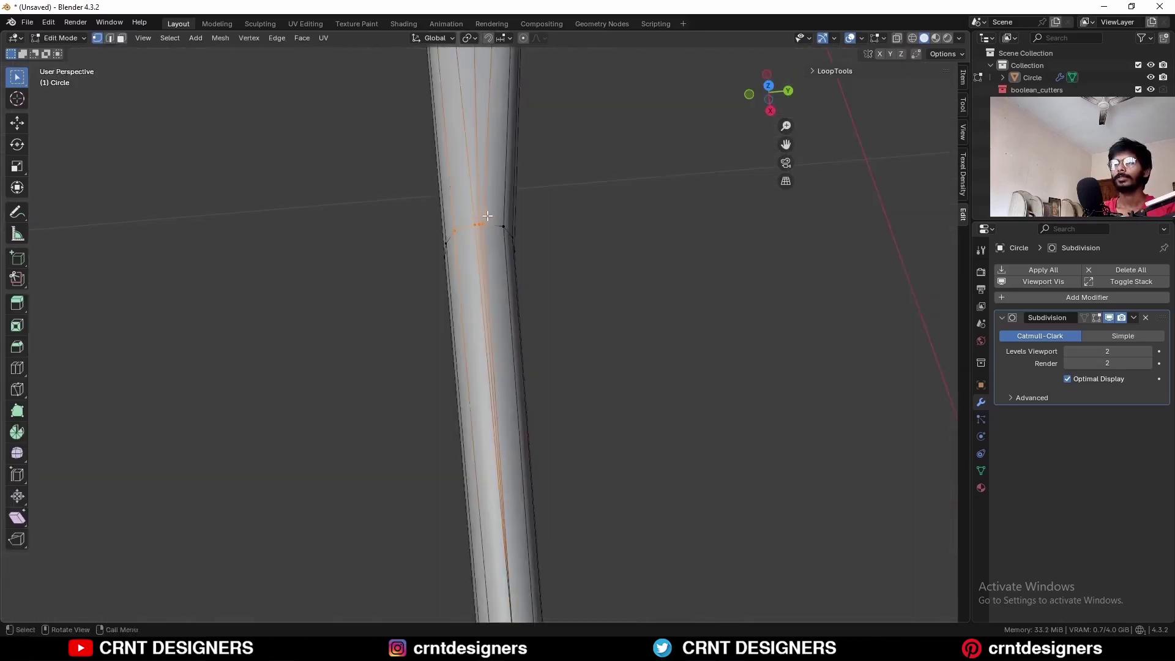
{"action": "key", "text": "m"}
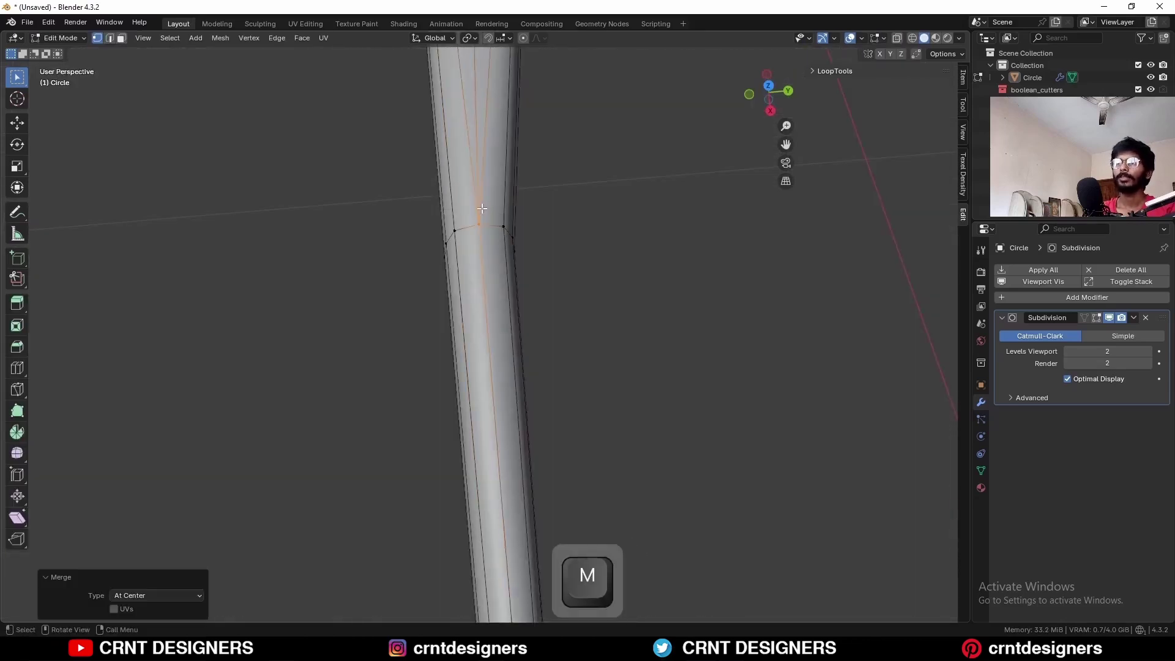
{"action": "left_click", "coordinate": [482, 208]}
{"action": "key", "text": "Tab"}
{"action": "key", "text": "shift+alt+z"}
{"action": "mouse_move", "coordinate": [515, 202]}
{"action": "middle_mouse_down"}
{"action": "mouse_move", "coordinate": [515, 241]}
{"action": "mouse_move", "coordinate": [557, 287]}
{"action": "mouse_move", "coordinate": [665, 270]}
{"action": "mouse_move", "coordinate": [703, 342]}
{"action": "middle_mouse_up"}
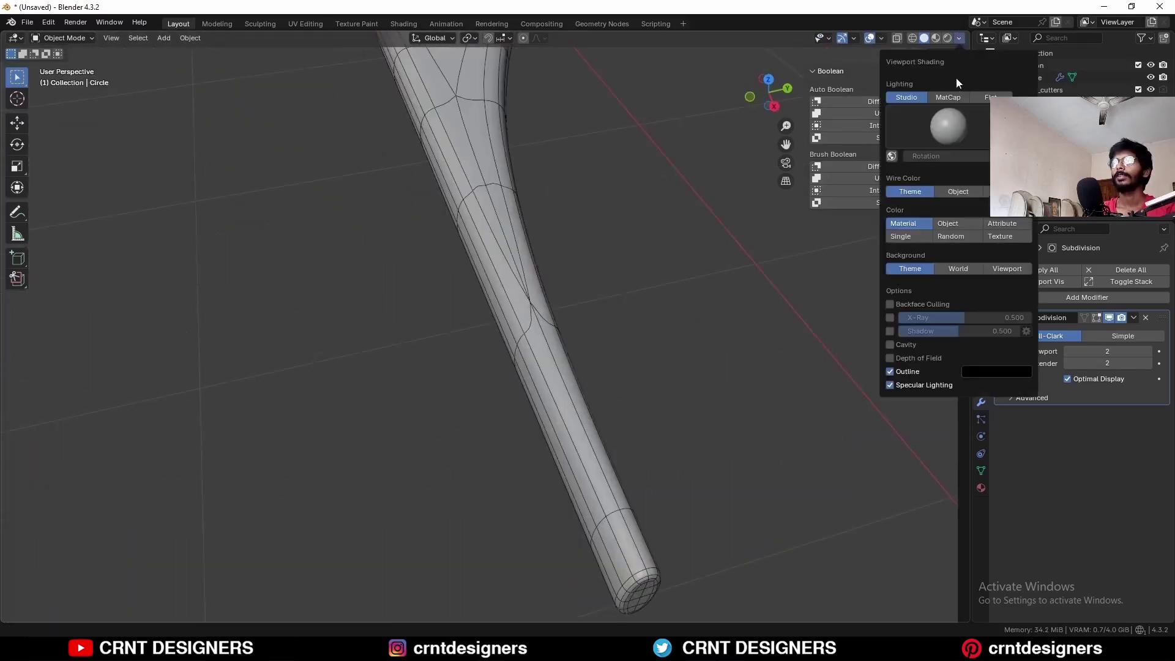
Switch the viewport lighting to MatCap and save the file as NH76.blend.
{"action": "left_click", "coordinate": [953, 96]}
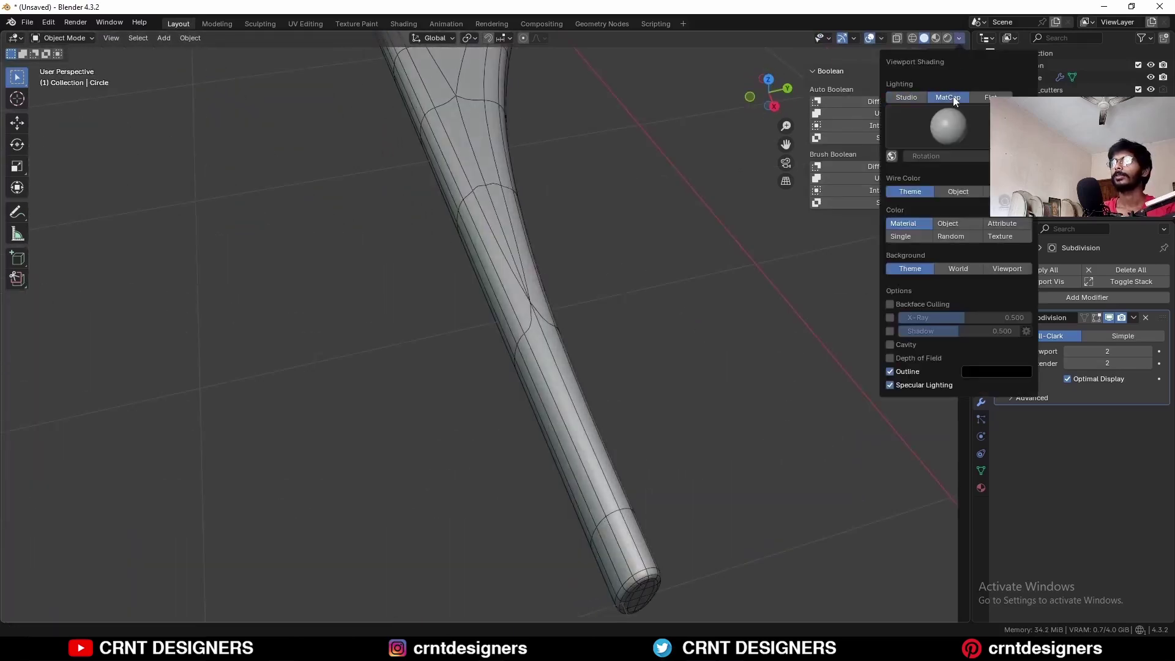
{"action": "mouse_move", "coordinate": [670, 275]}
{"action": "middle_mouse_down"}
{"action": "mouse_move", "coordinate": [570, 240]}
{"action": "mouse_move", "coordinate": [677, 247]}
{"action": "mouse_move", "coordinate": [336, 252]}
{"action": "mouse_move", "coordinate": [551, 245]}
{"action": "mouse_move", "coordinate": [533, 300]}
{"action": "middle_mouse_up"}
{"action": "key", "text": "shift+alt+z"}
{"action": "key", "text": "shift+alt+z"}
{"action": "key", "text": "ctrl+s"}
Inspect the finished part with overlays on and off, and save the file again.
{"action": "middle_click_drag", "start_coordinate": [636, 324], "coordinate": [612, 337]}
{"action": "key", "text": "Tab"}
{"action": "key", "text": "Tab"}
{"action": "key", "text": "shift+alt+z"}
{"action": "mouse_move", "coordinate": [677, 222]}
{"action": "middle_mouse_down"}
{"action": "mouse_move", "coordinate": [542, 294]}
{"action": "mouse_move", "coordinate": [584, 512]}
{"action": "mouse_move", "coordinate": [585, 296]}
{"action": "mouse_move", "coordinate": [624, 249]}
{"action": "mouse_move", "coordinate": [665, 238]}
{"action": "middle_mouse_up"}
{"action": "key", "text": "shift+alt+z"}
{"action": "key", "text": "ctrl+s"}
{"action": "key", "text": "shift+alt+z"}
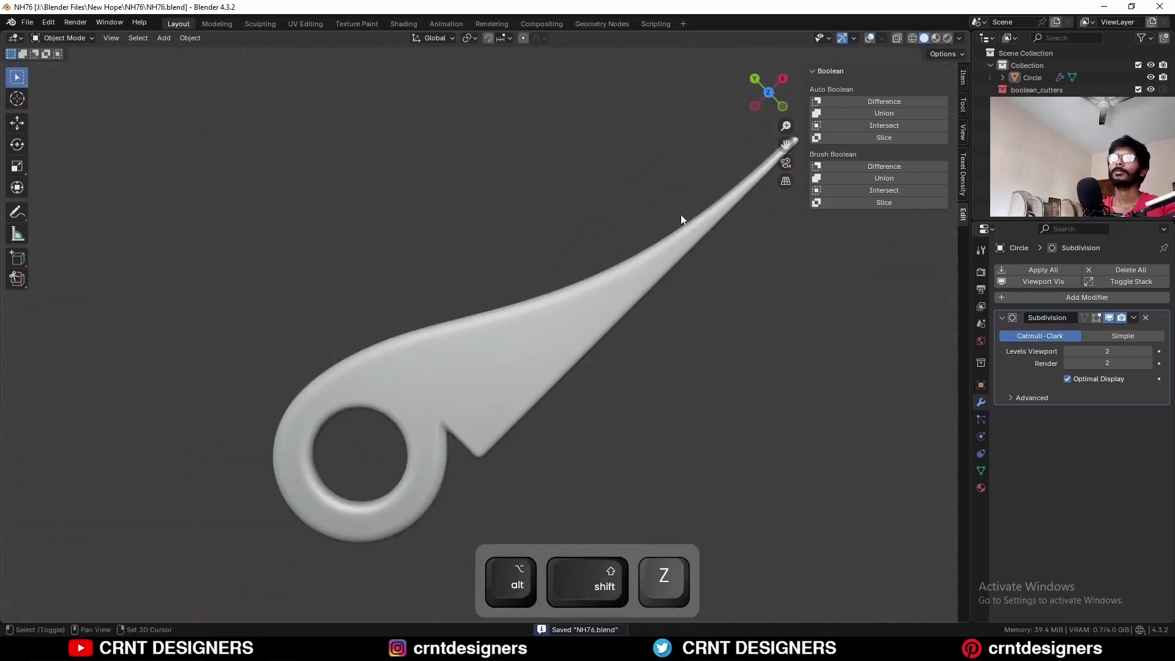